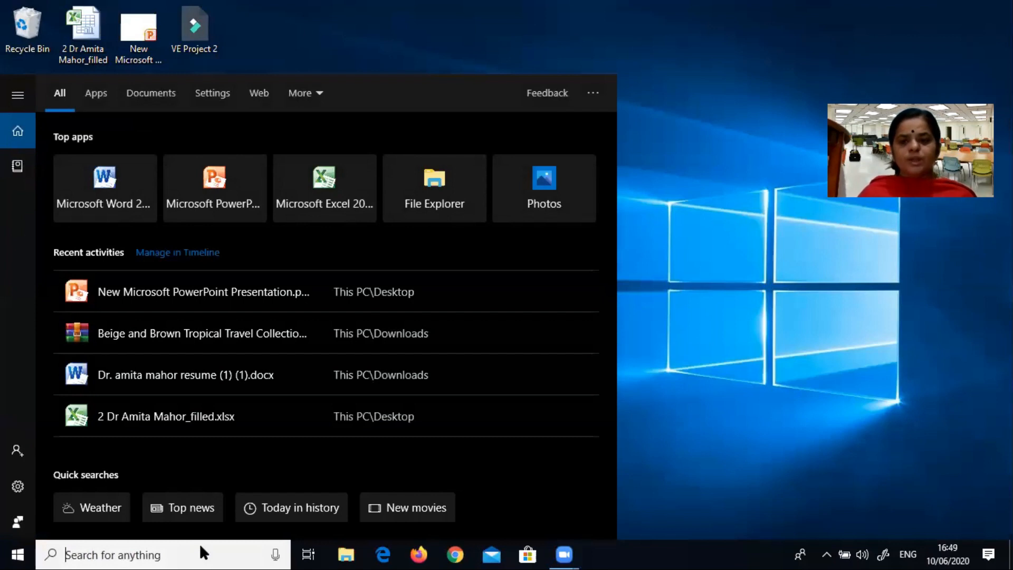
# Launch Wondershare Filmora9 and create a new 16:9 (Widescreen) project, dismissing the file-open dialog and Message Center.
pyautogui.write('fil')
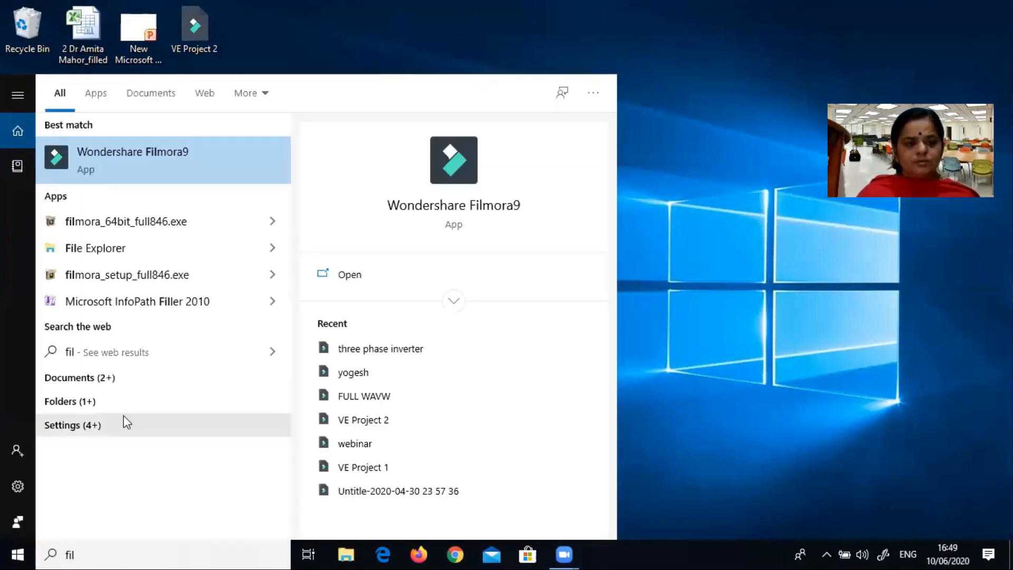
pyautogui.click(115, 153)
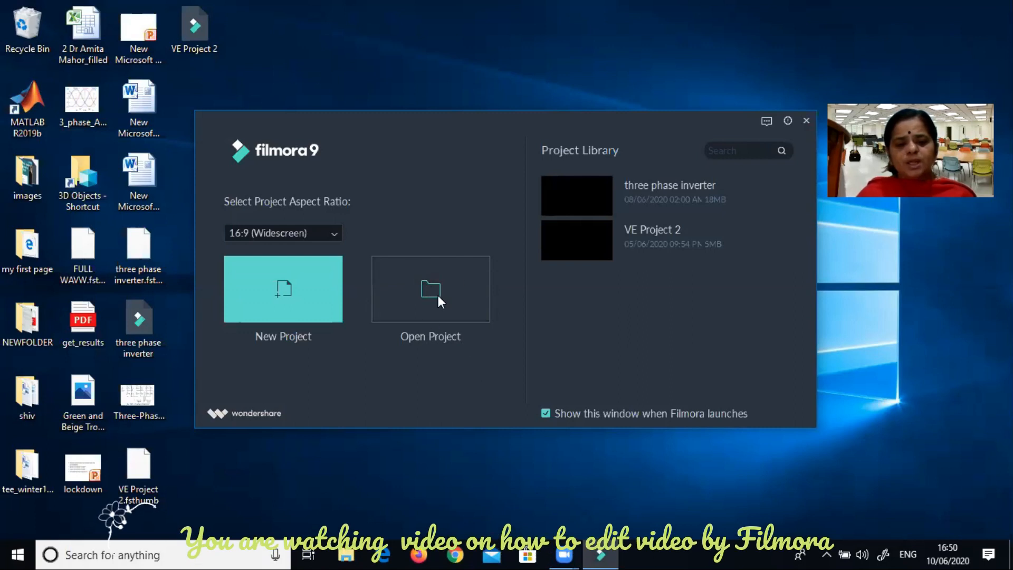
pyautogui.click(319, 233)
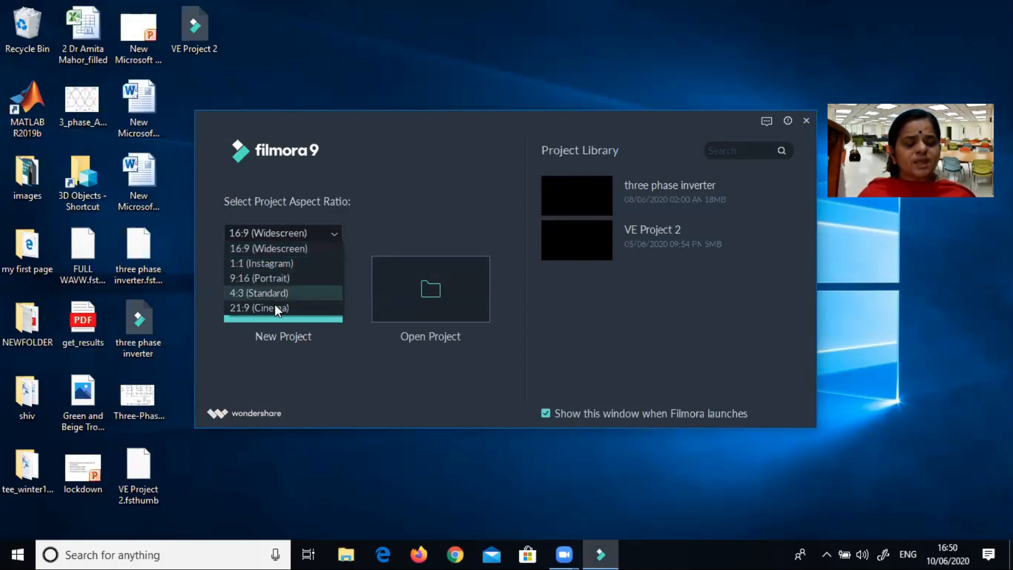
pyautogui.click(271, 248)
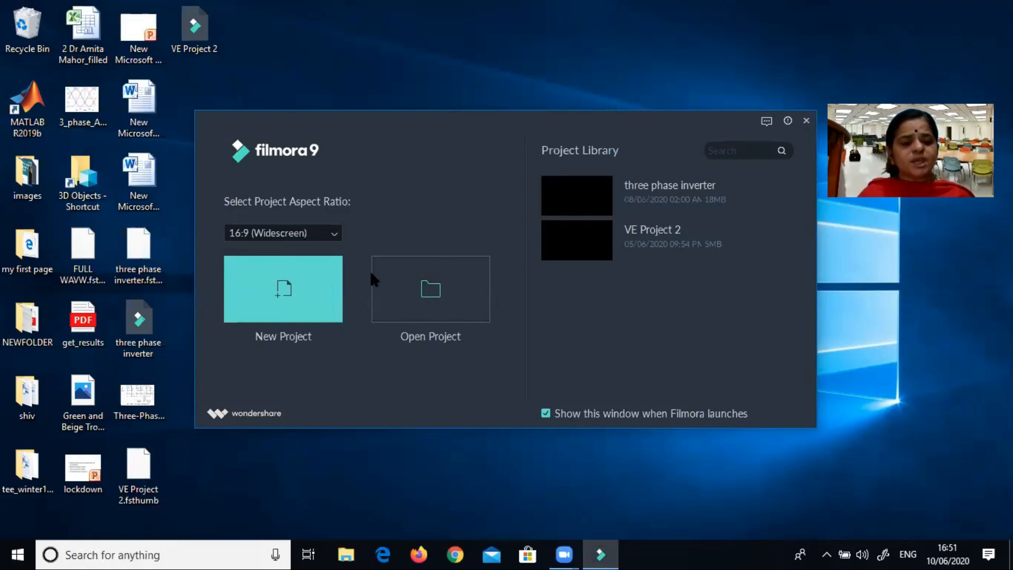
pyautogui.click(284, 290)
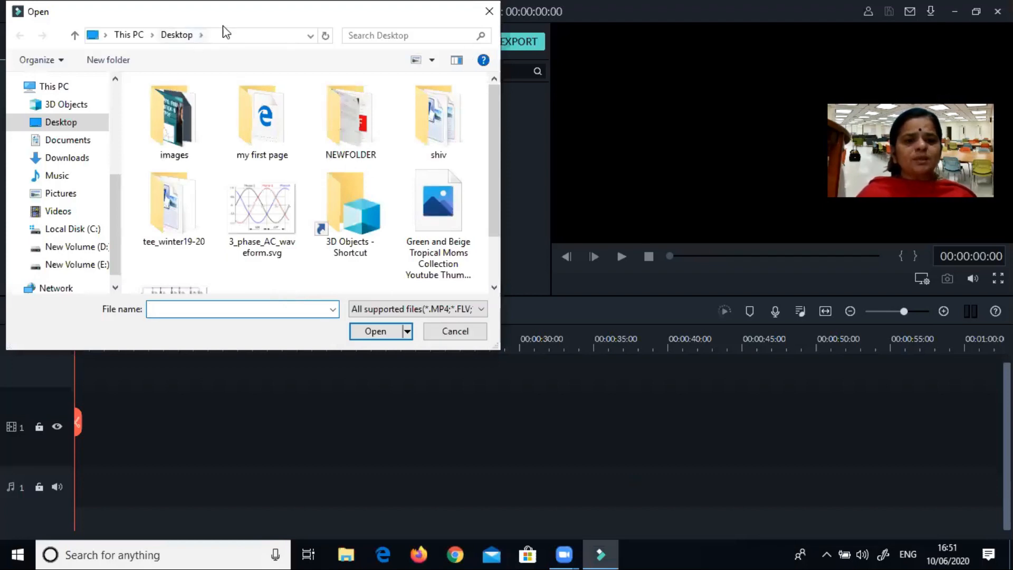
pyautogui.click(489, 11)
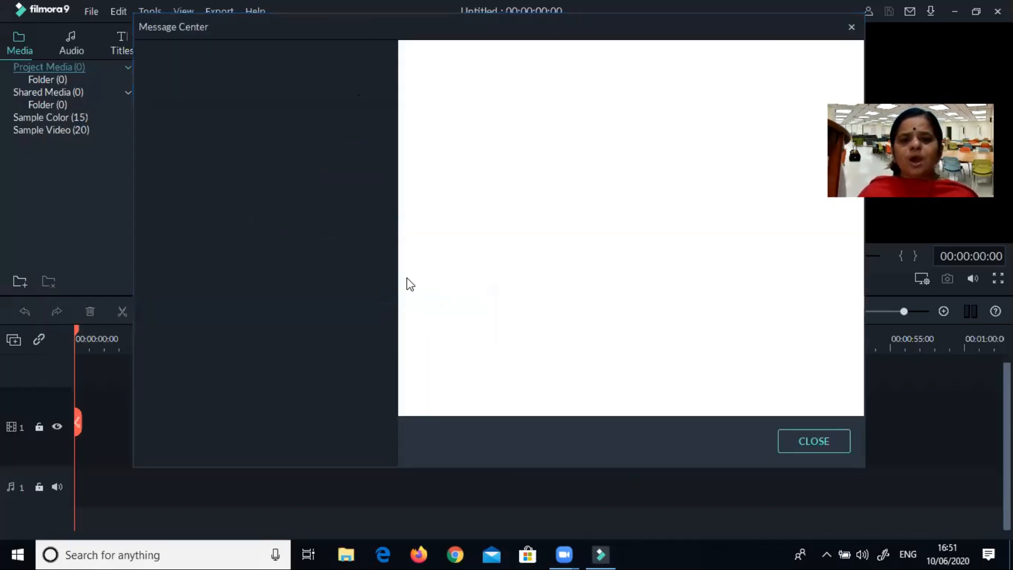
pyautogui.press('Escape')
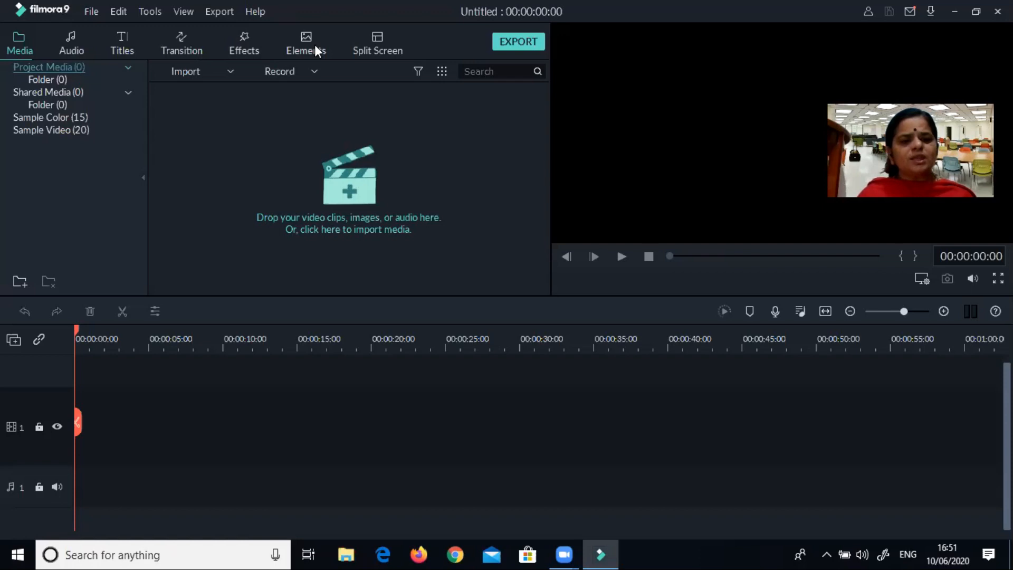
pyautogui.click(89, 13)
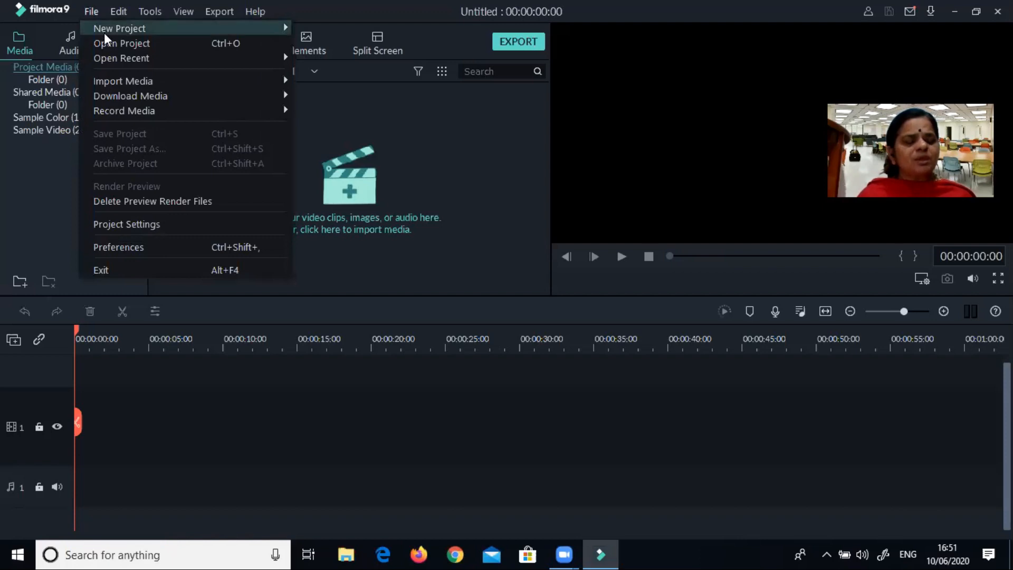
pyautogui.moveTo(105, 33)
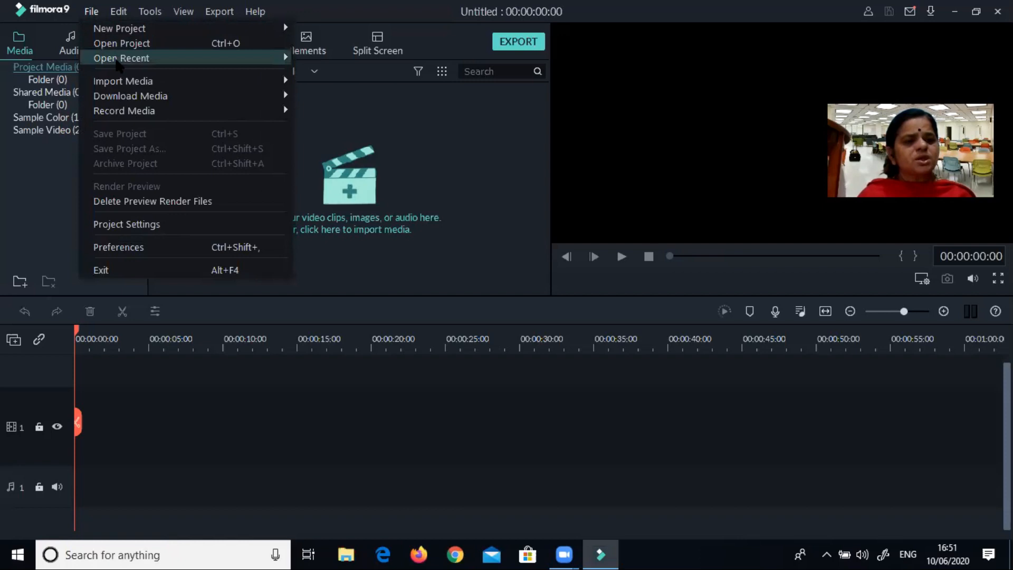
pyautogui.moveTo(120, 64)
pyautogui.moveTo(124, 84)
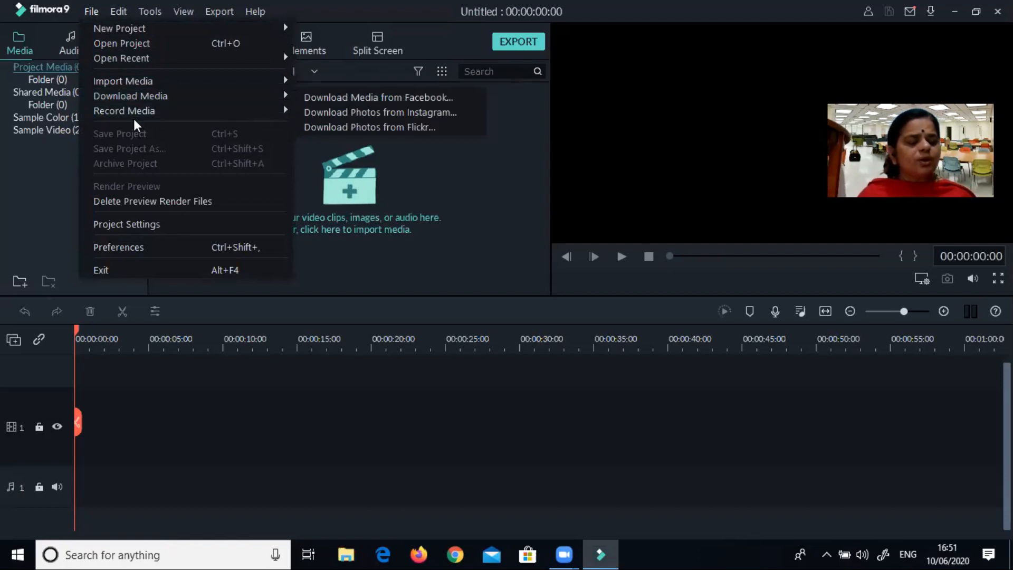
pyautogui.click(129, 11)
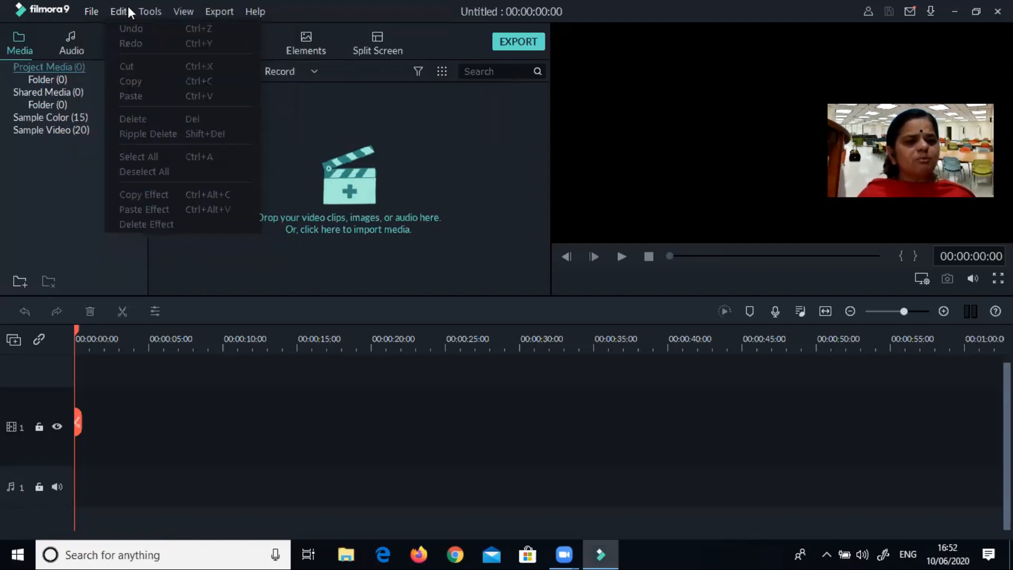
pyautogui.moveTo(213, 15)
pyautogui.press('Right')
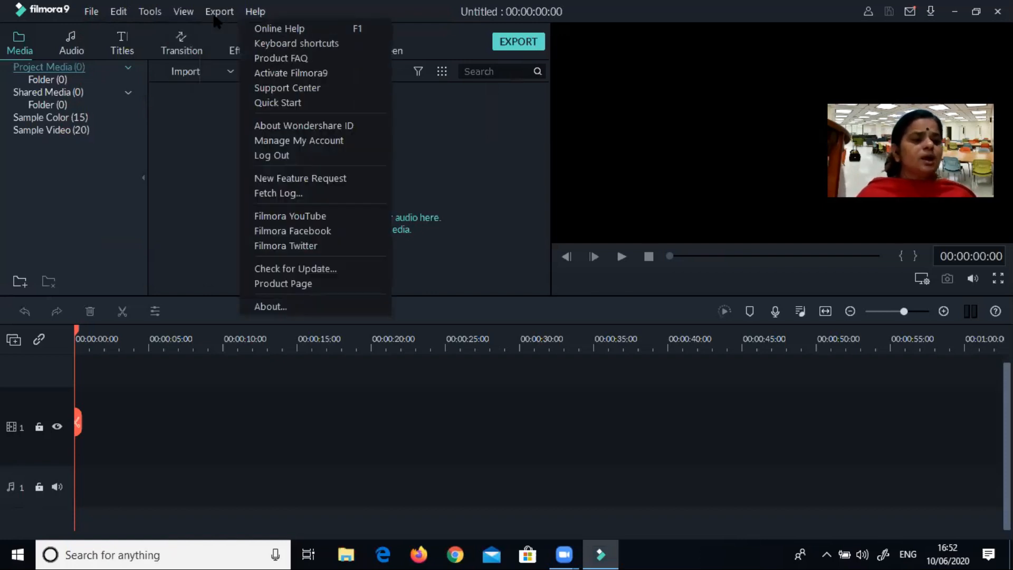
pyautogui.press('Right')
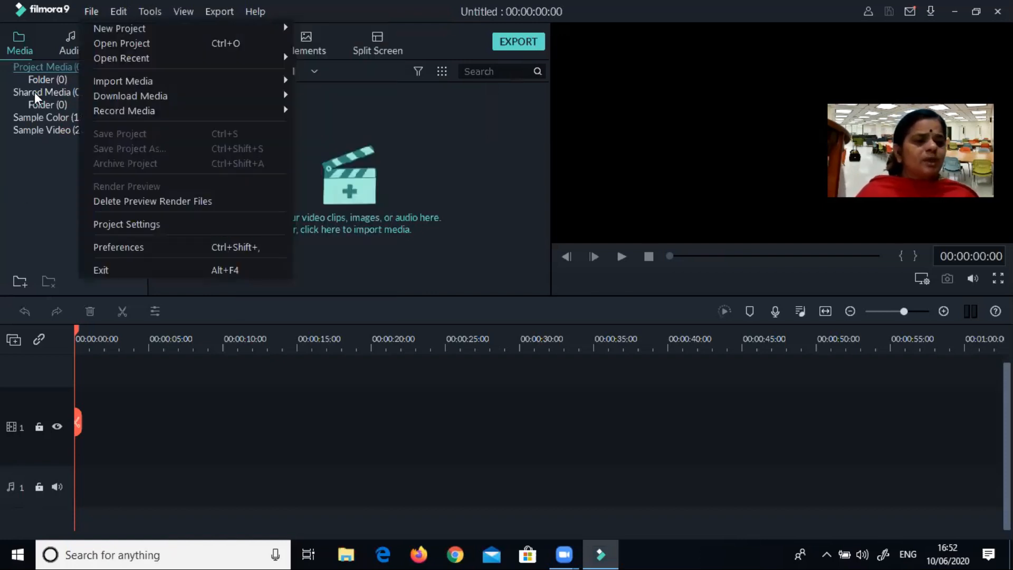
pyautogui.click(424, 143)
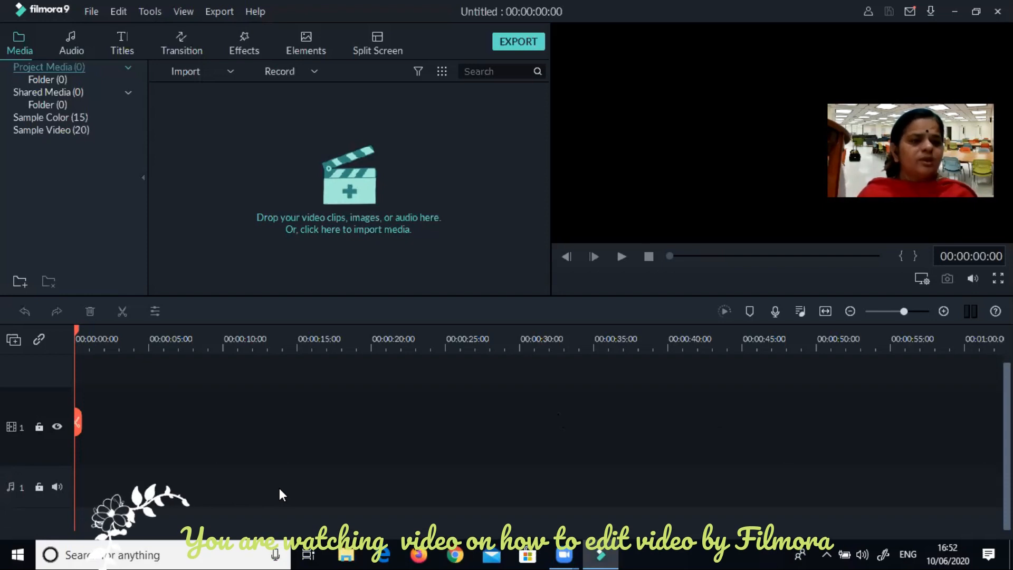
# Import the zoom_15 video from the 2020-06-10 16.12.20 meeting folder in Documents > Zoom.
pyautogui.click(230, 70)
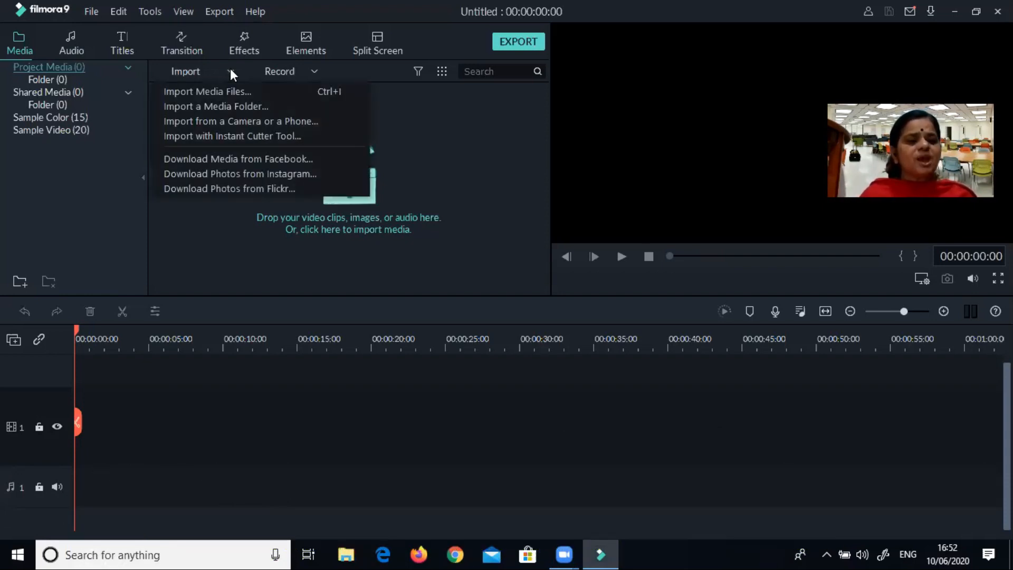
pyautogui.click(219, 94)
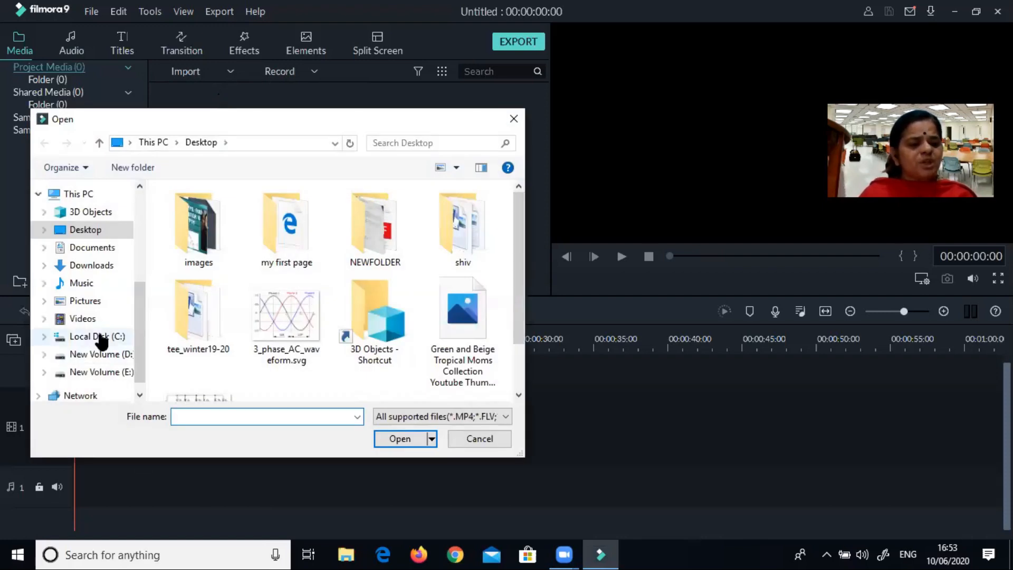
pyautogui.click(112, 252)
pyautogui.click(197, 245)
pyautogui.doubleClick(196, 245)
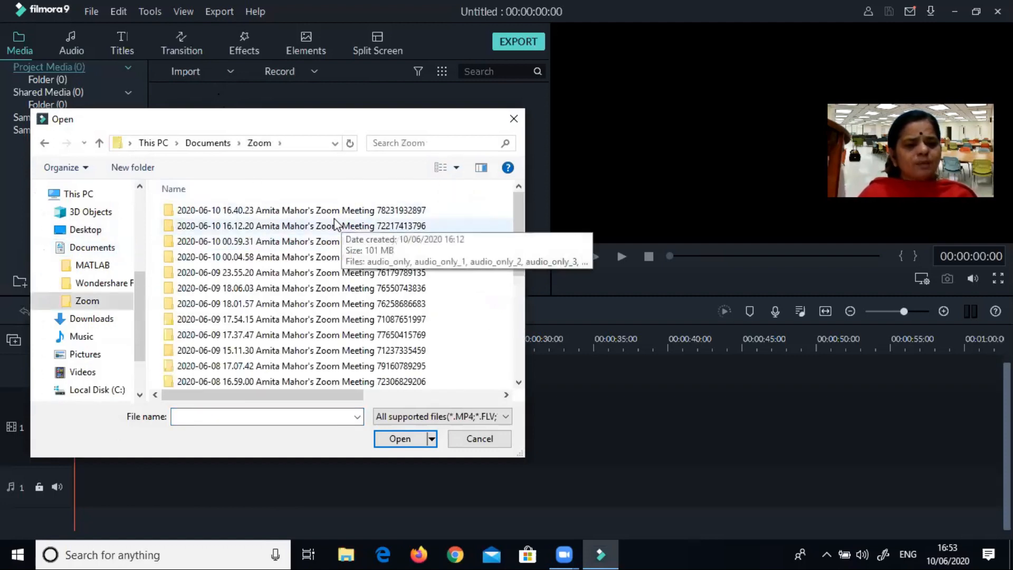
pyautogui.click(520, 302)
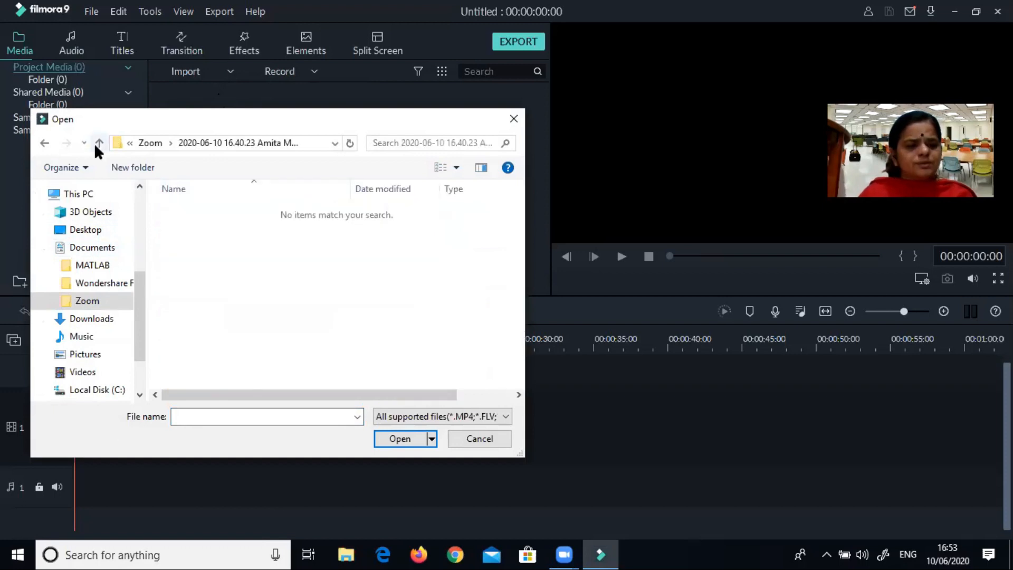
pyautogui.click(98, 145)
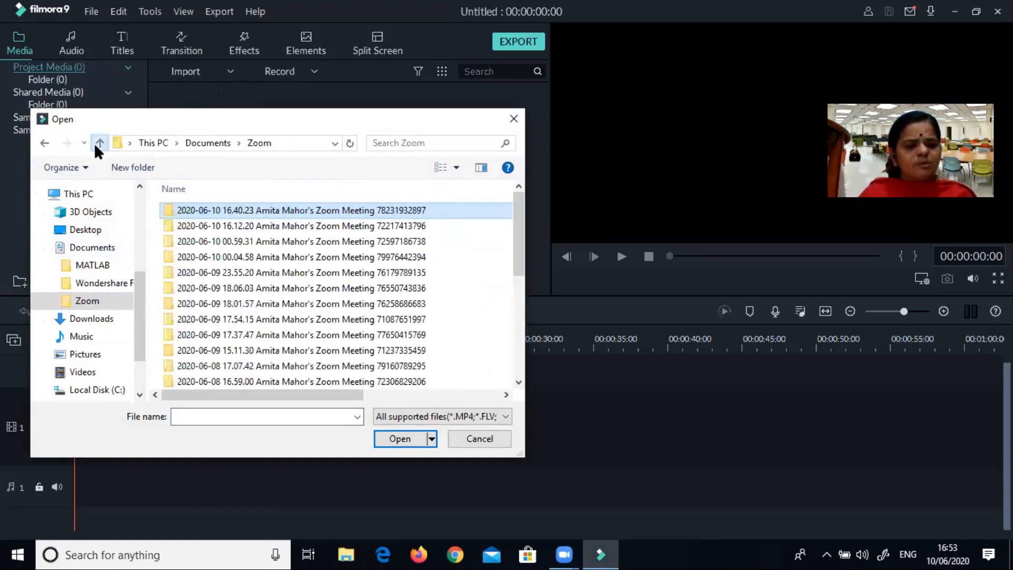
pyautogui.doubleClick(265, 231)
pyautogui.click(522, 302)
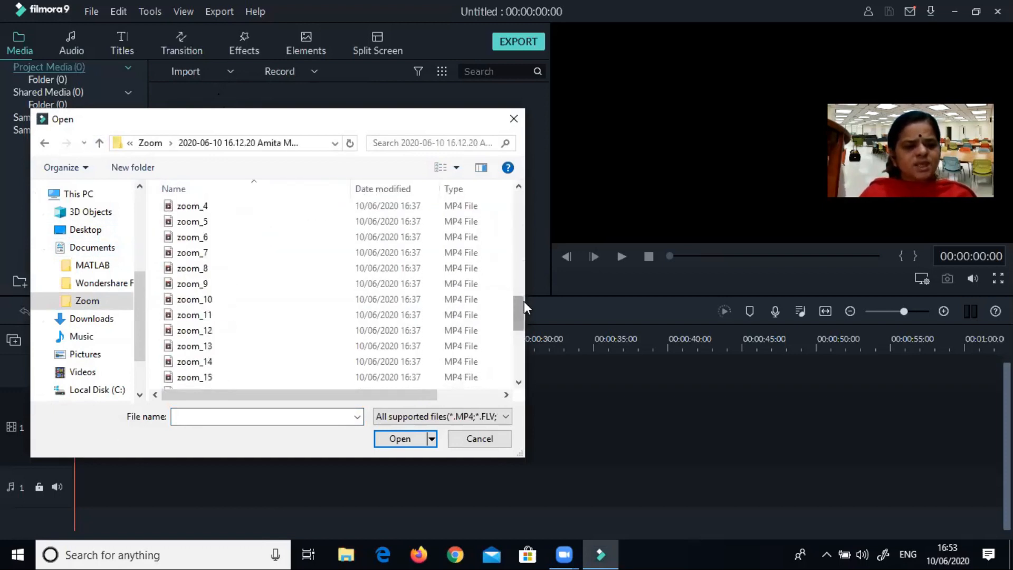
pyautogui.click(183, 378)
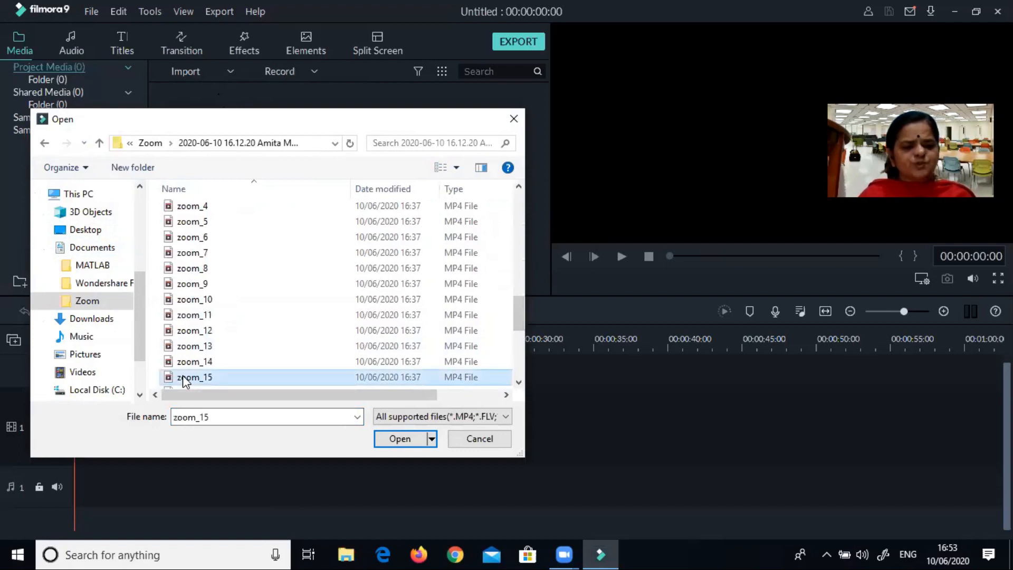
pyautogui.click(407, 437)
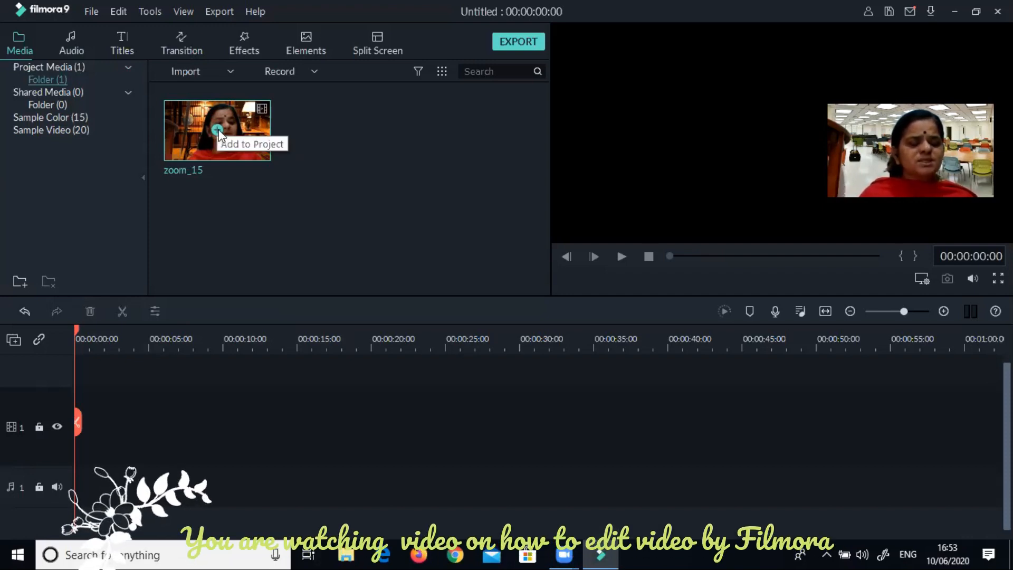
# Add zoom_15 to the timeline, keeping the 1920 x 1080 25fps project settings, and return the playhead to the start.
pyautogui.click(217, 130)
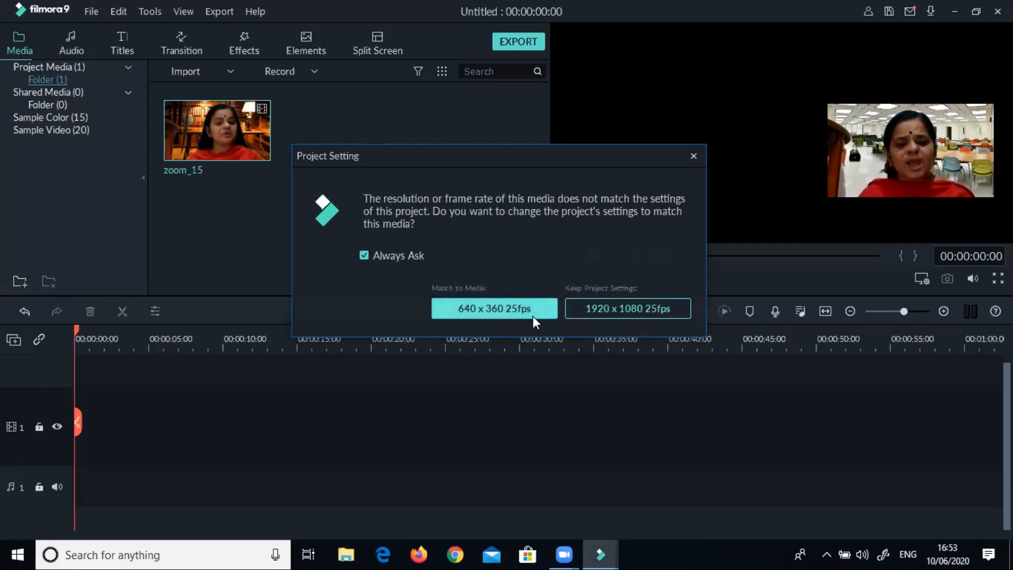
pyautogui.click(632, 311)
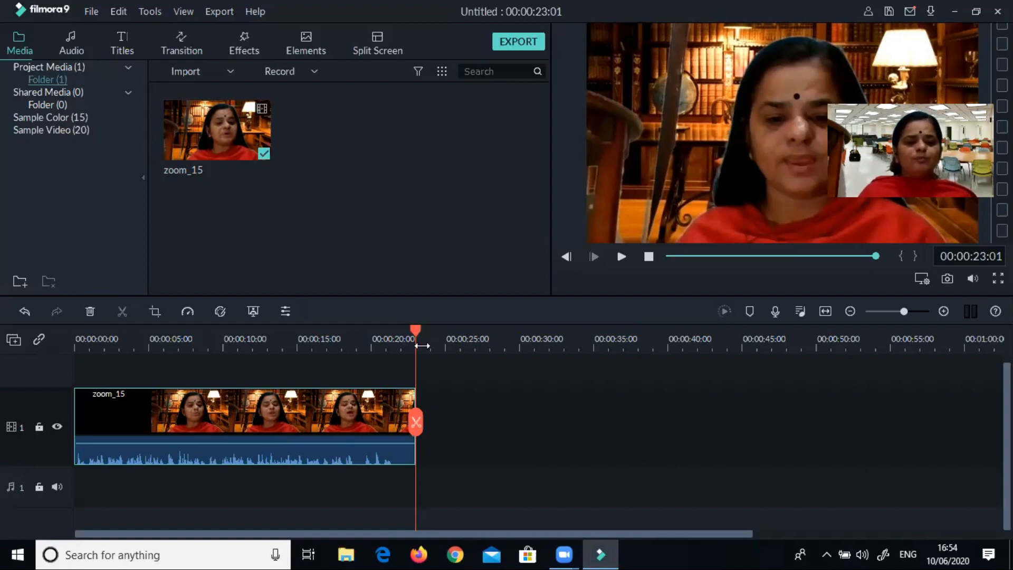
pyautogui.moveTo(361, 320); pyautogui.dragTo(61, 313)
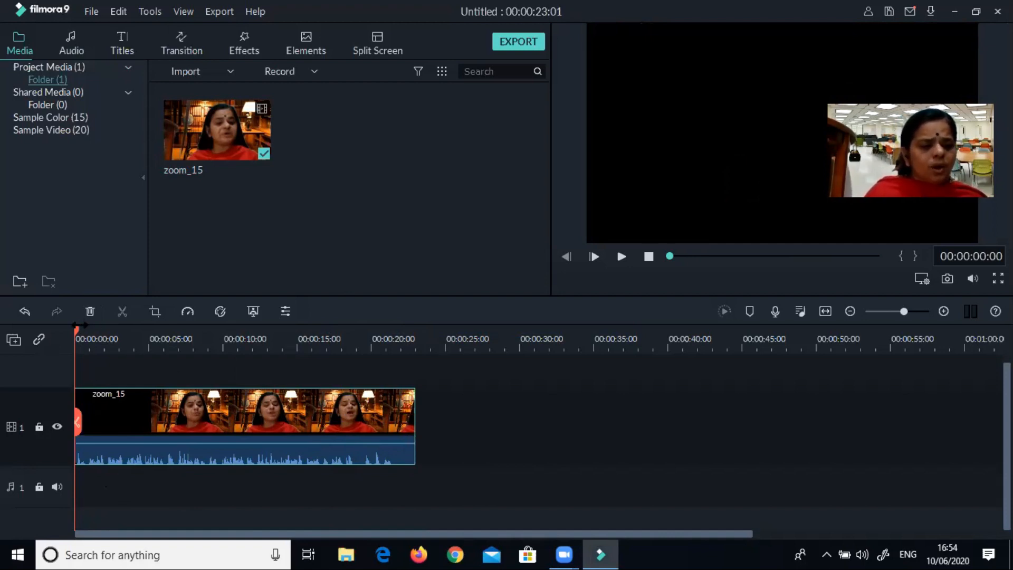
# Split the zoom_15 clip at 00:00:21:11 and delete the piece after the cut.
pyautogui.moveTo(74, 329); pyautogui.dragTo(392, 336)
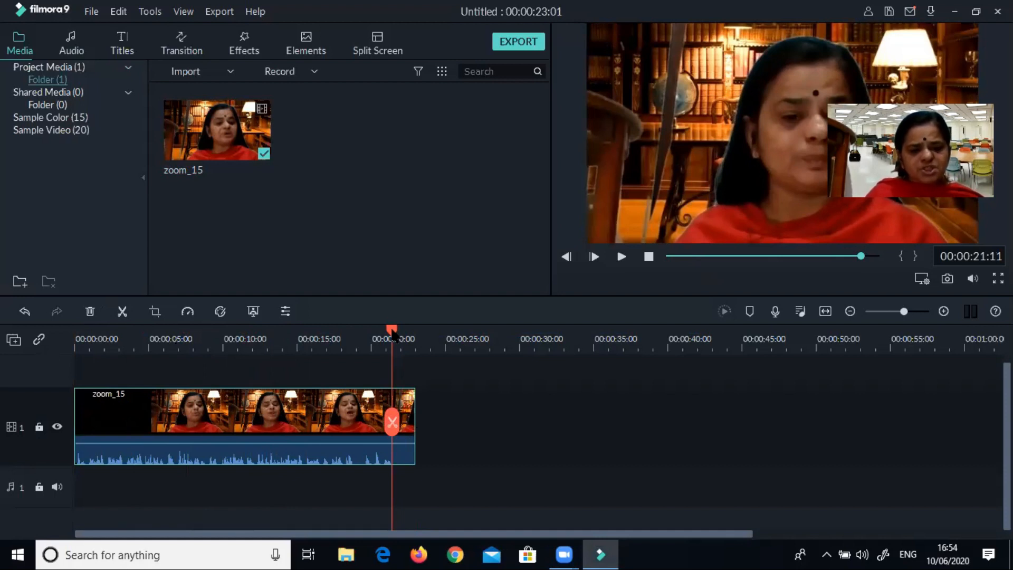
pyautogui.click(396, 423)
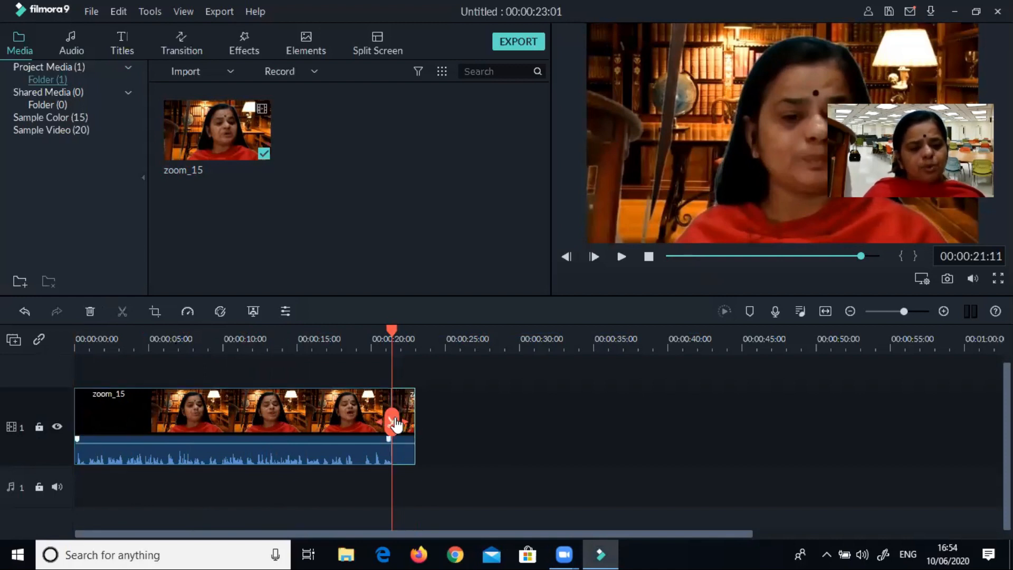
pyautogui.click(407, 411)
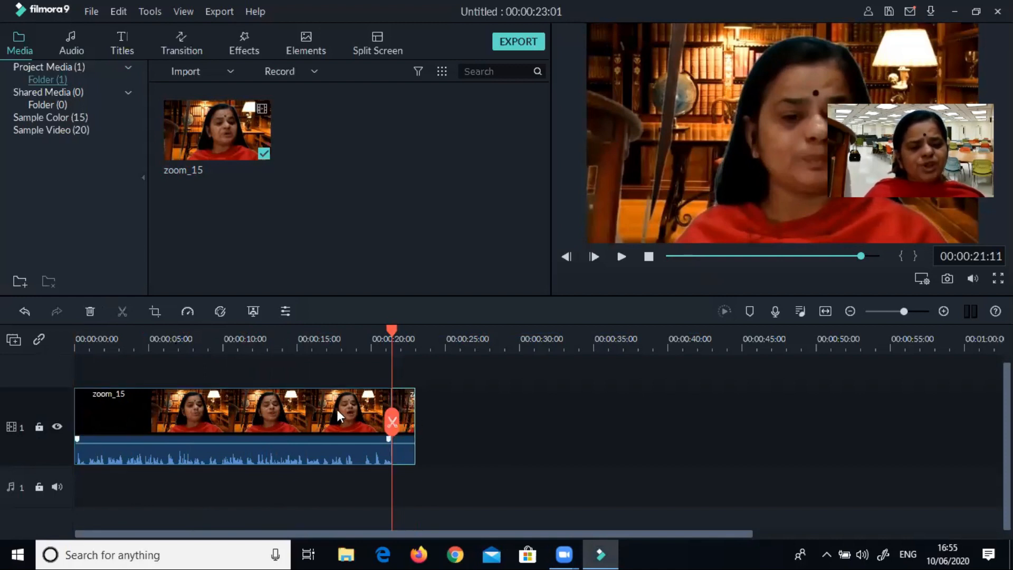
pyautogui.click(389, 430)
pyautogui.click(407, 411)
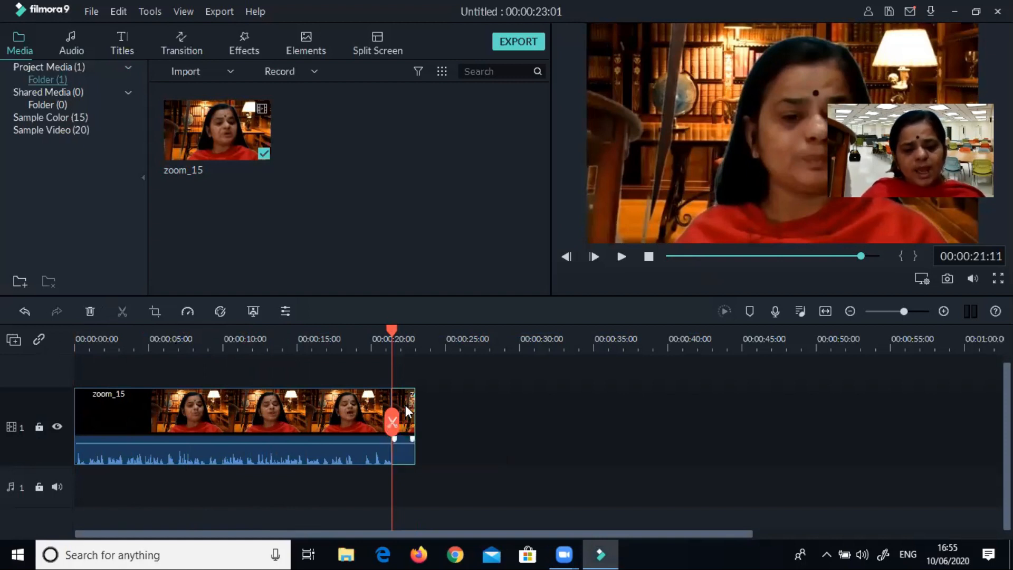
pyautogui.press('Delete')
# Cut the zoom_15 clip at 00:00:18:21 and 00:00:19:15 and delete the piece between the two cuts.
pyautogui.moveTo(390, 329); pyautogui.dragTo(270, 349)
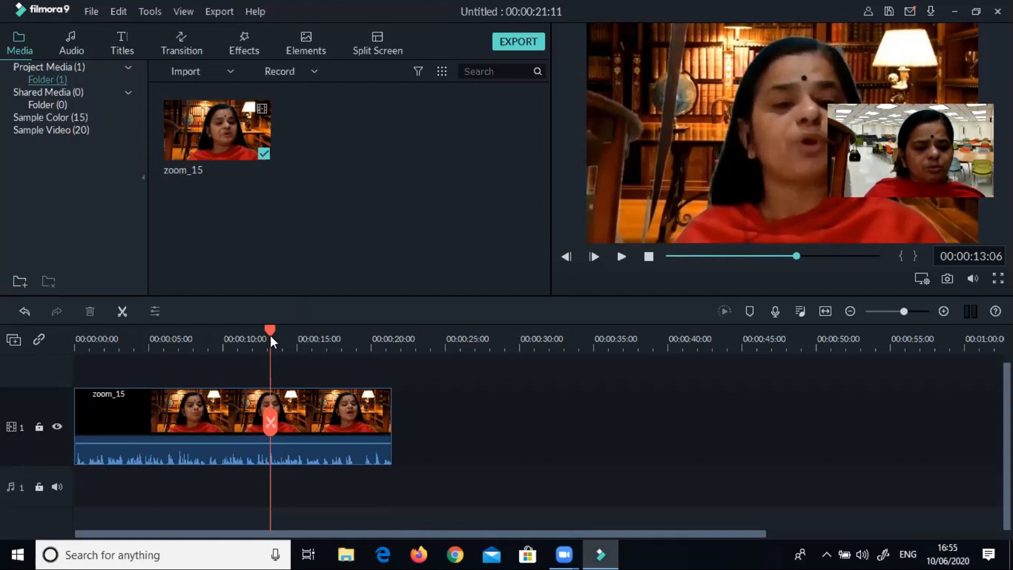
pyautogui.moveTo(296, 331); pyautogui.dragTo(353, 363)
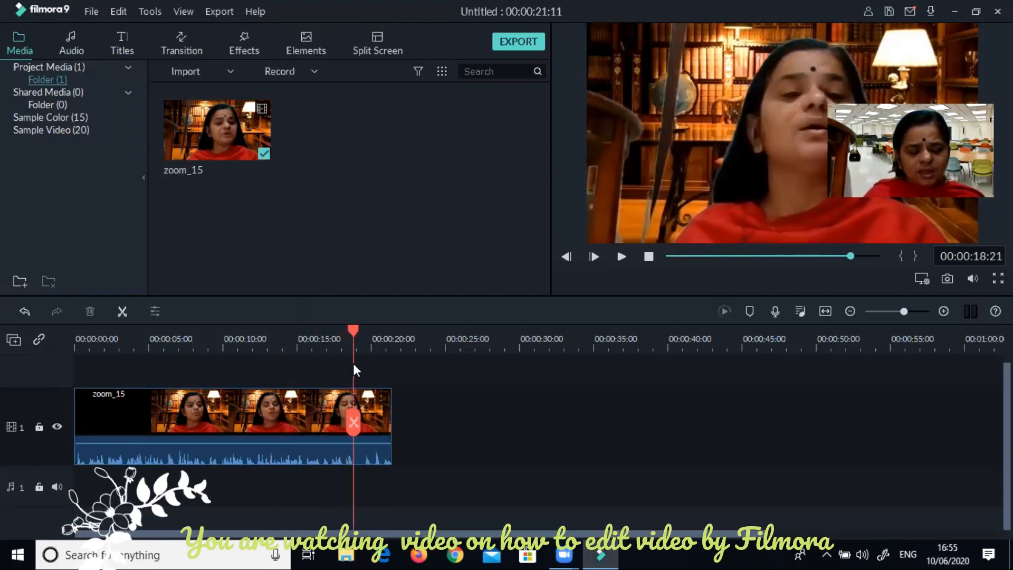
pyautogui.click(357, 432)
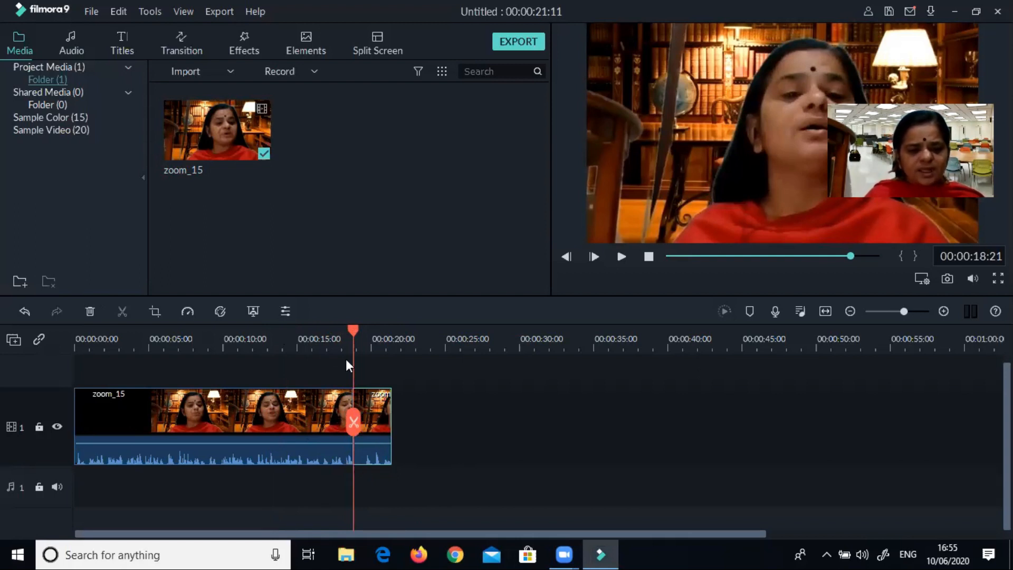
pyautogui.moveTo(350, 332); pyautogui.dragTo(365, 332)
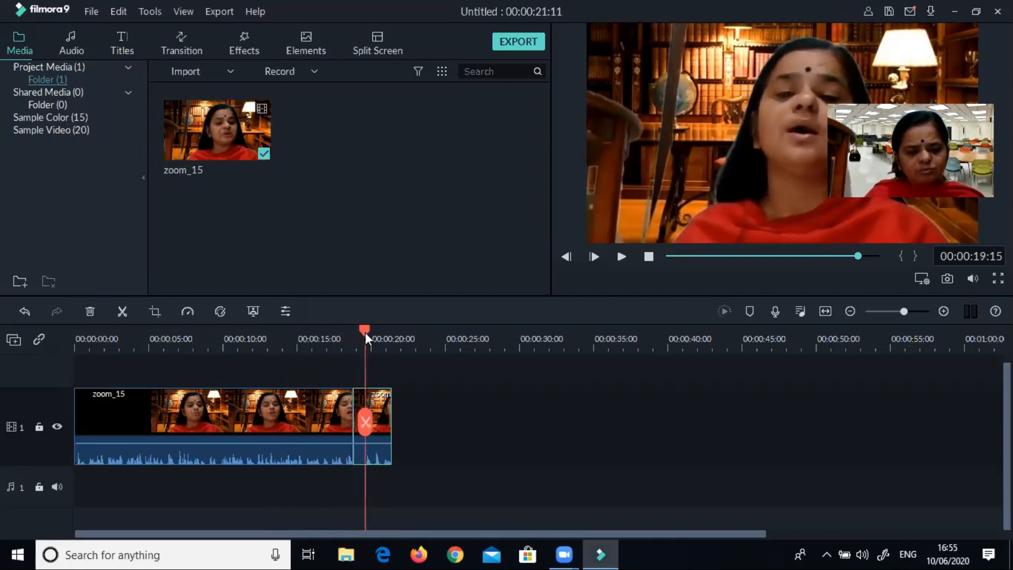
pyautogui.click(366, 427)
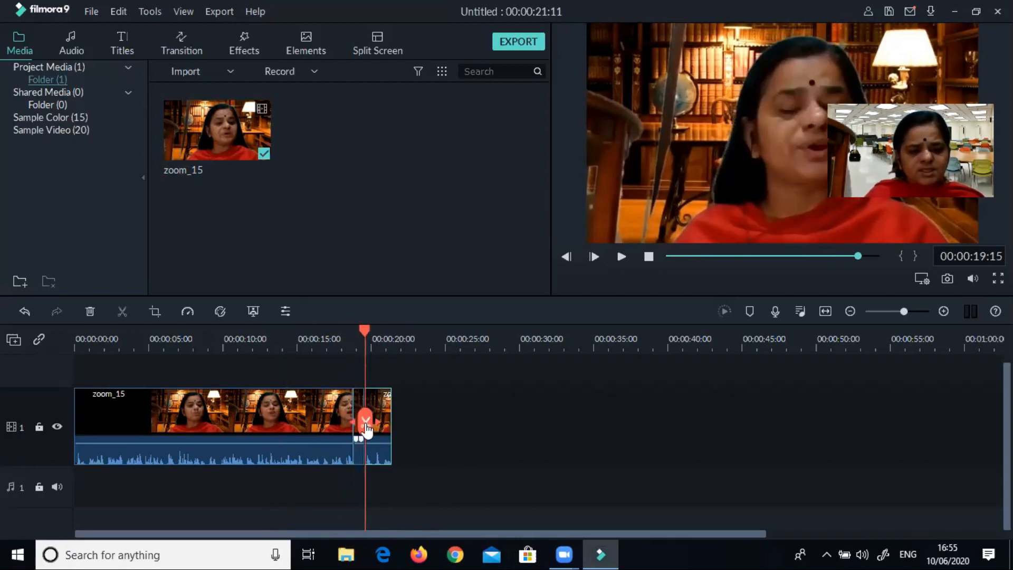
pyautogui.click(358, 393)
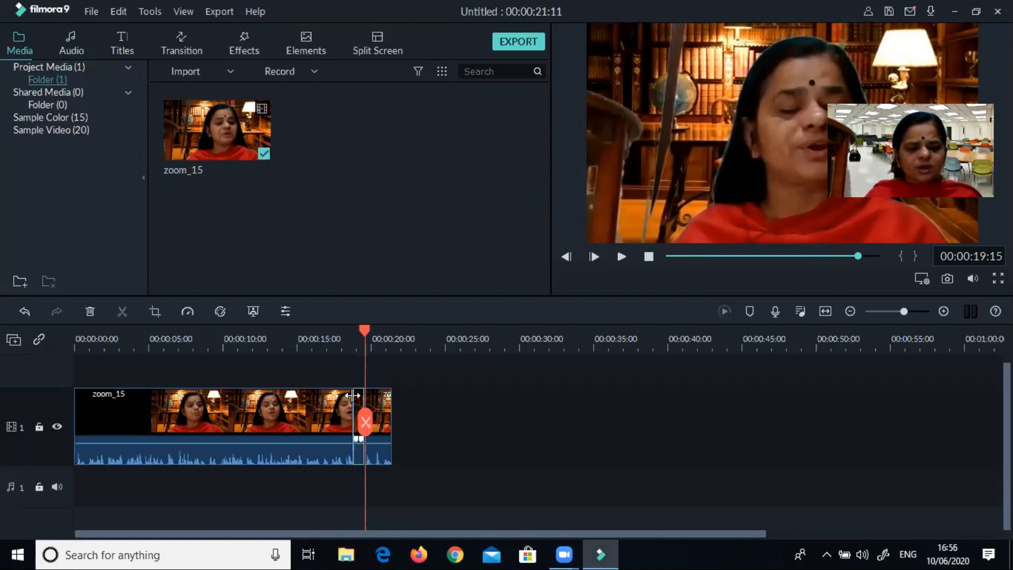
pyautogui.press('Delete')
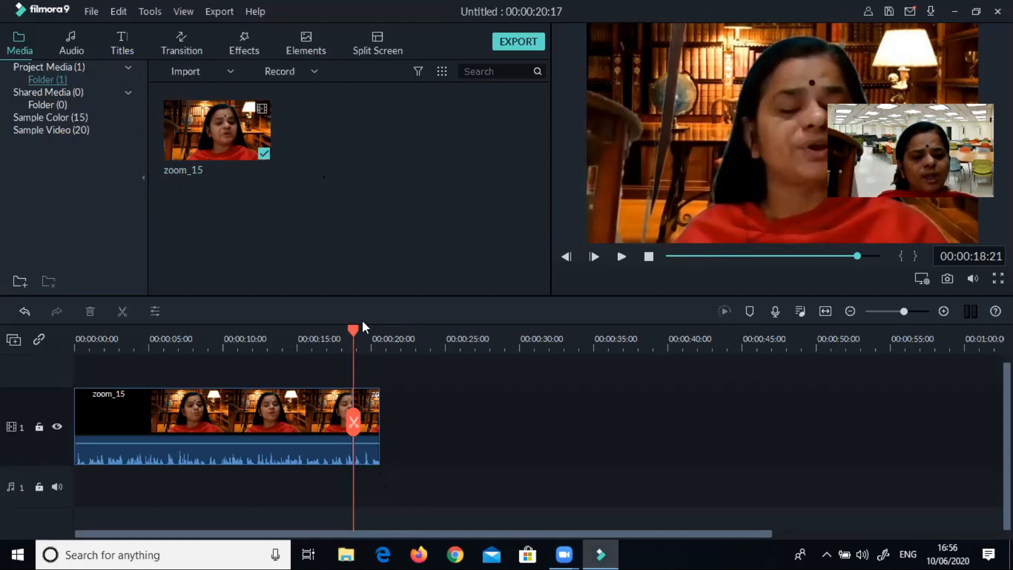
# Add the Opener 5 title at the start of the timeline and shift the zoom_15 clips to begin at 00:00:05:00, where the title ends.
pyautogui.moveTo(353, 329); pyautogui.dragTo(21, 287)
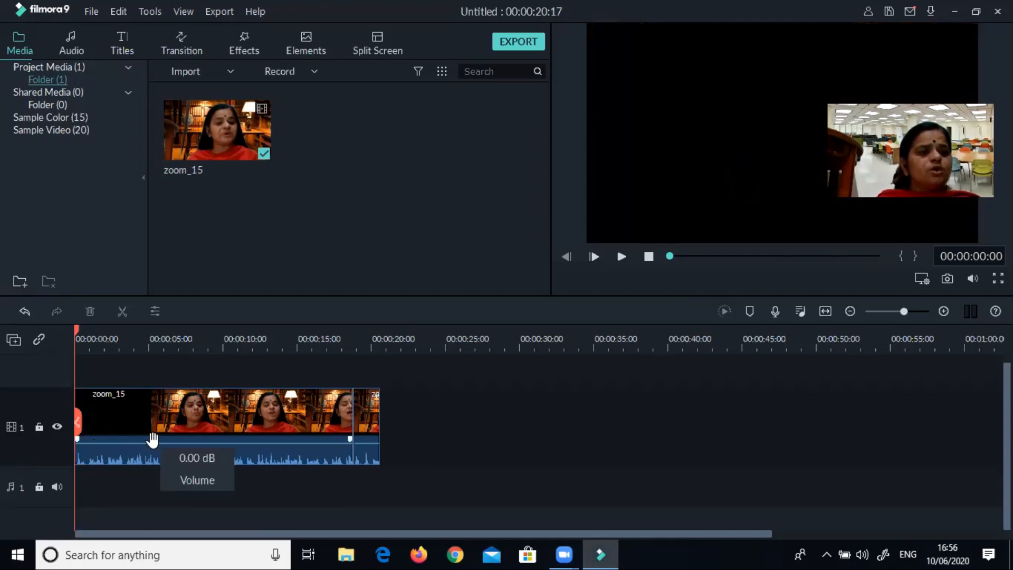
pyautogui.click(129, 49)
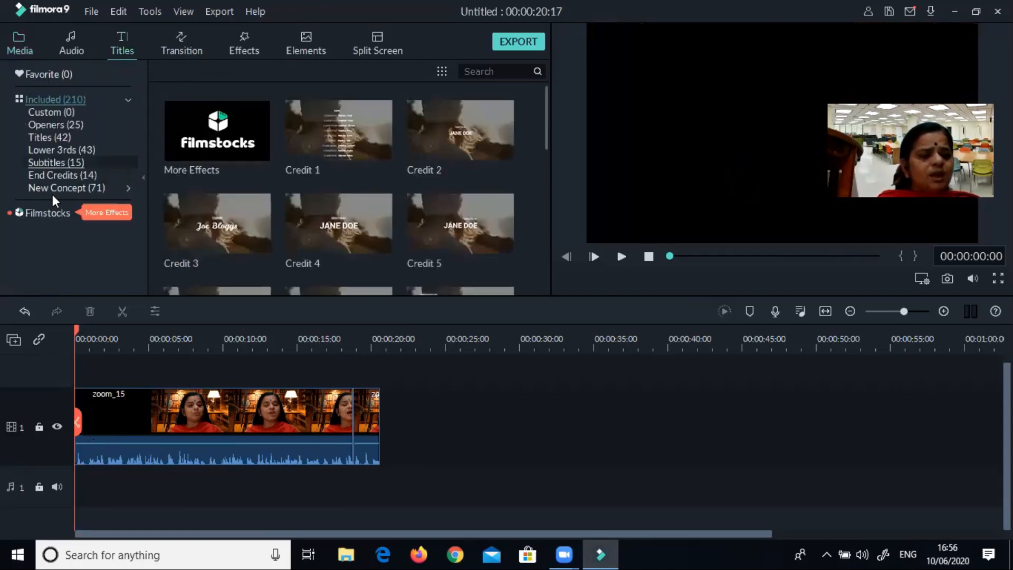
pyautogui.click(51, 112)
pyautogui.click(62, 125)
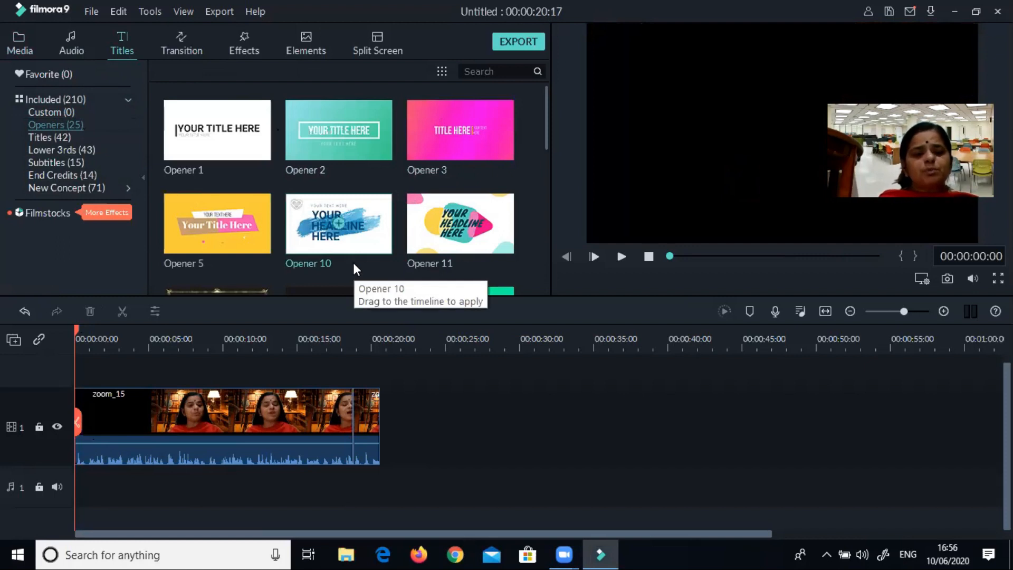
pyautogui.click(220, 220)
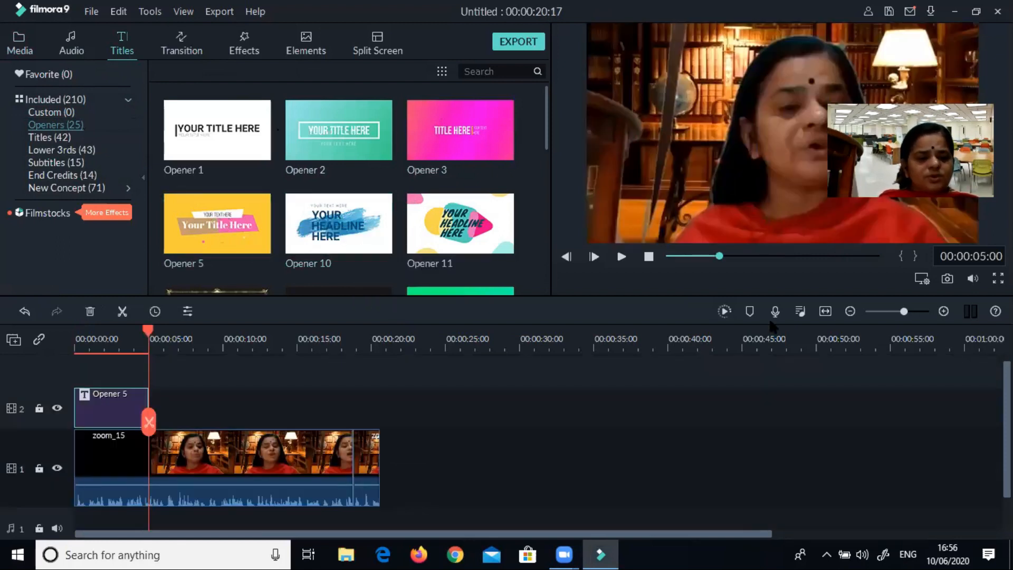
pyautogui.doubleClick(102, 408)
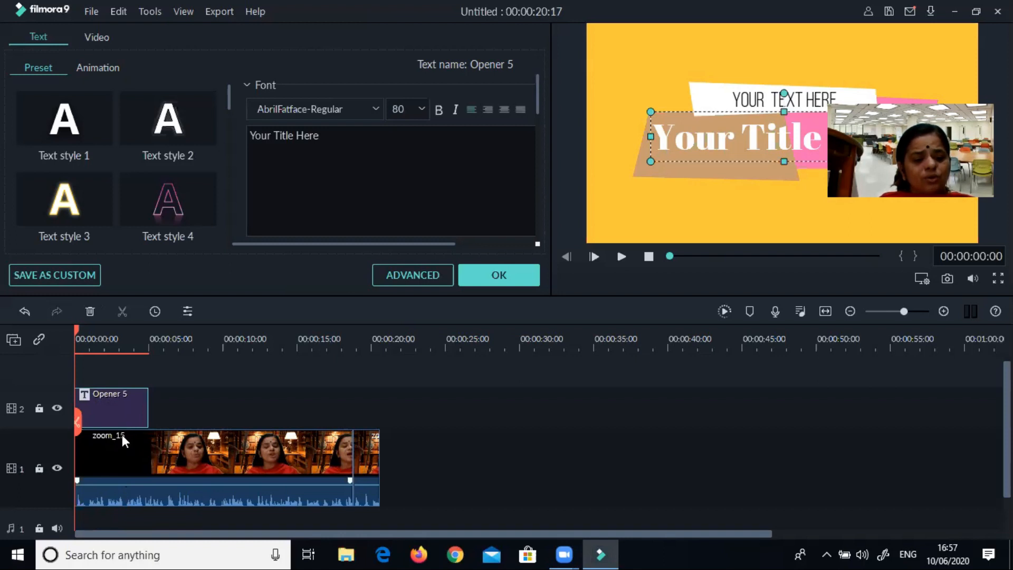
pyautogui.moveTo(121, 445); pyautogui.dragTo(198, 453)
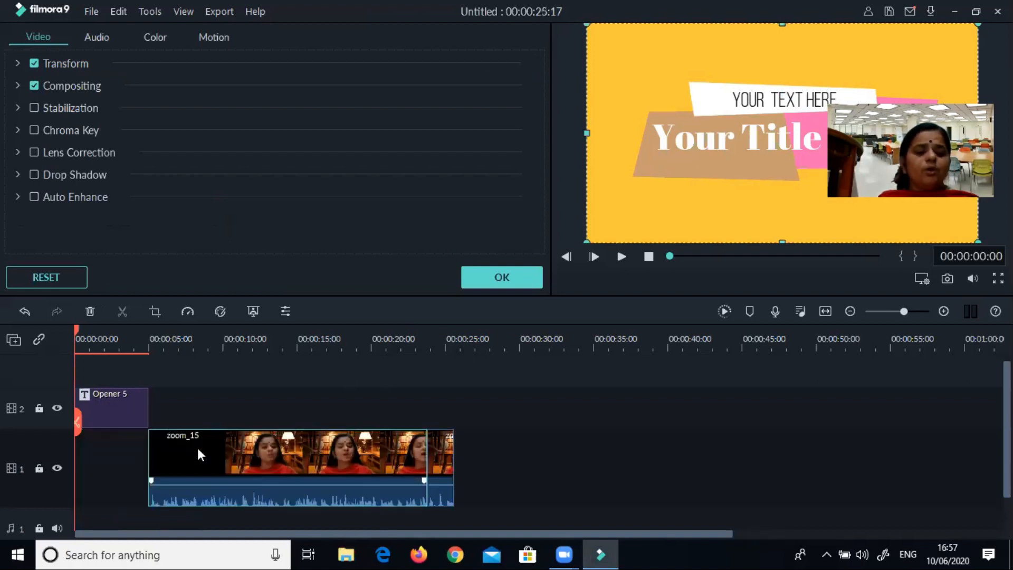
# Replace the main title text of Opener 5 with "Welcome to this video".
pyautogui.doubleClick(113, 397)
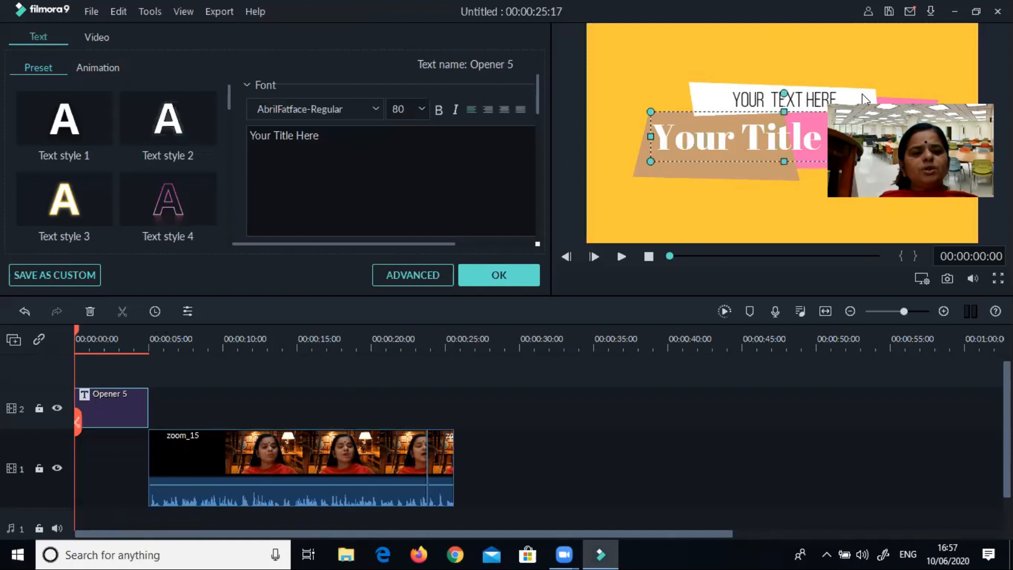
pyautogui.click(328, 142)
pyautogui.press('BackSpace')
pyautogui.press('BackSpace')
pyautogui.press('BackSpace')
pyautogui.press('BackSpace')
pyautogui.press('BackSpace')
pyautogui.press('BackSpace')
pyautogui.press('BackSpace')
pyautogui.press('BackSpace')
pyautogui.press('BackSpace')
pyautogui.press('BackSpace')
pyautogui.press('BackSpace')
pyautogui.press('BackSpace')
pyautogui.press('BackSpace')
pyautogui.press('BackSpace')
pyautogui.press('BackSpace')
pyautogui.press('BackSpace')
pyautogui.write('Welcome to this video')
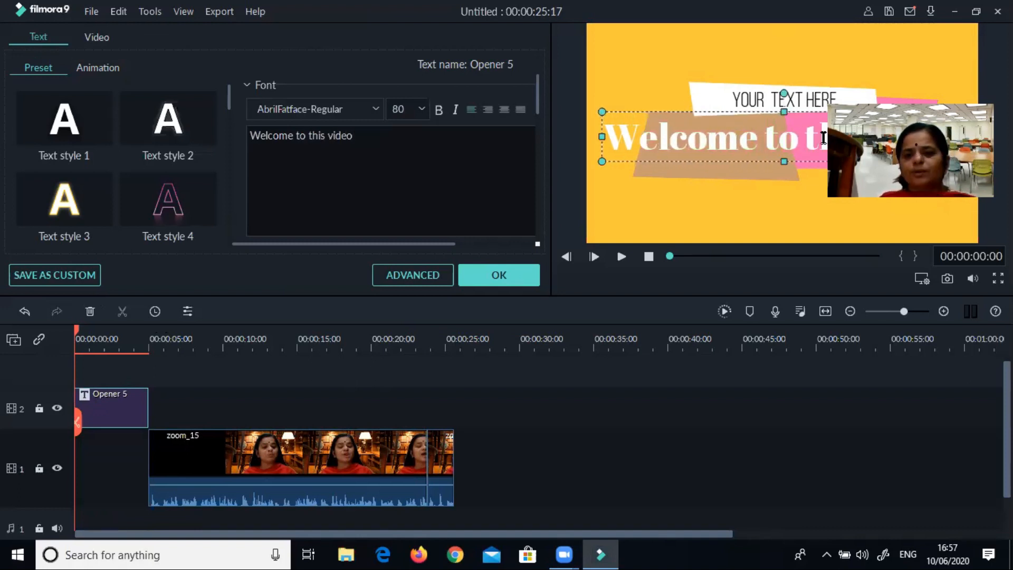
# Replace the "YOUR TEXT HERE" line above the main title with the presenter's full name in capitals.
pyautogui.click(786, 105)
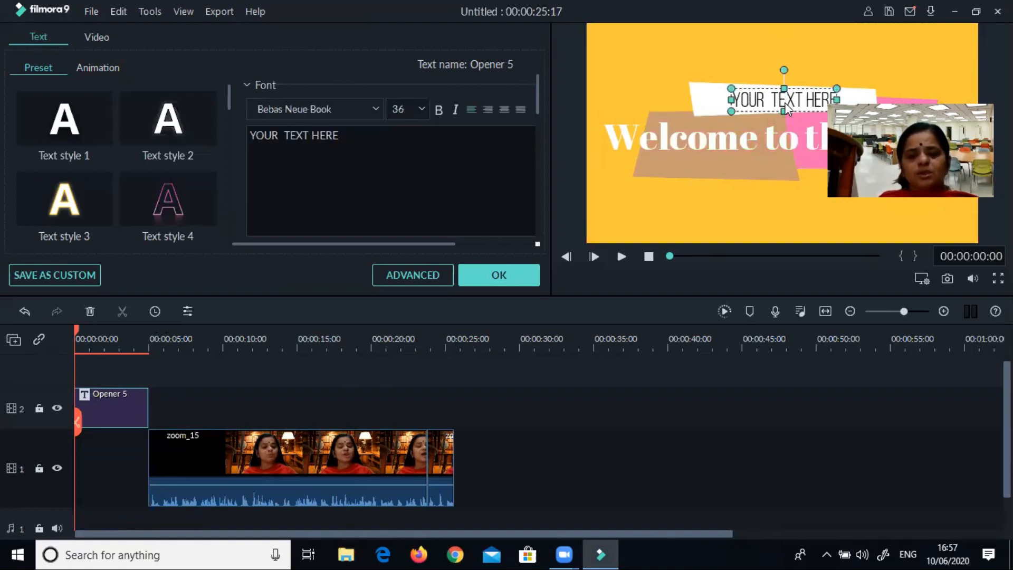
pyautogui.press('Delete')
pyautogui.press('Delete')
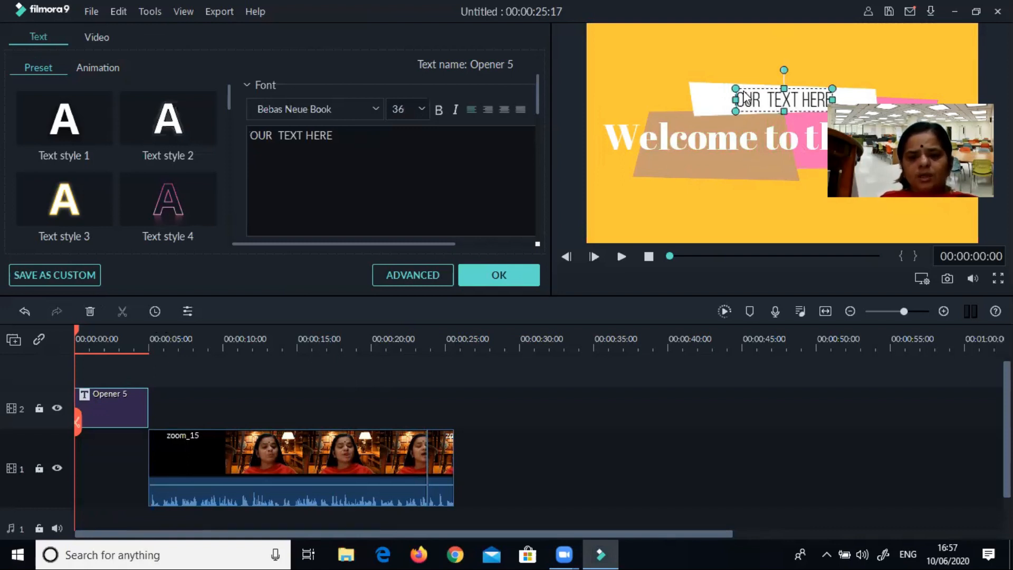
pyautogui.press('Delete')
pyautogui.press('Delete')
pyautogui.press('Delete')
pyautogui.press('Delete')
pyautogui.press('Delete')
pyautogui.press('Delete')
pyautogui.press('Delete')
pyautogui.press('Delete')
pyautogui.press('Delete')
pyautogui.press('Delete')
pyautogui.press('Delete')
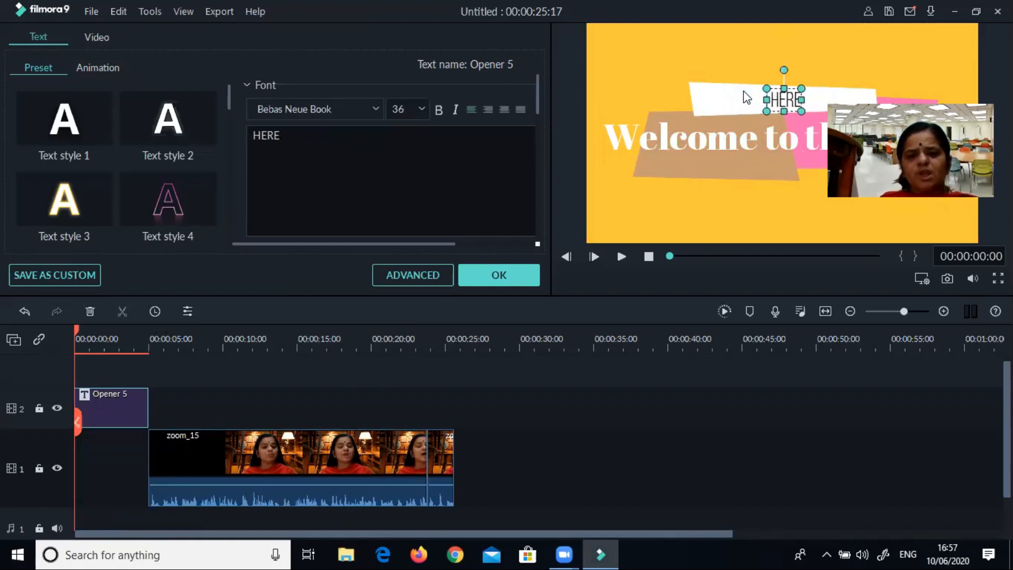
pyautogui.press('Delete')
pyautogui.press('Delete')
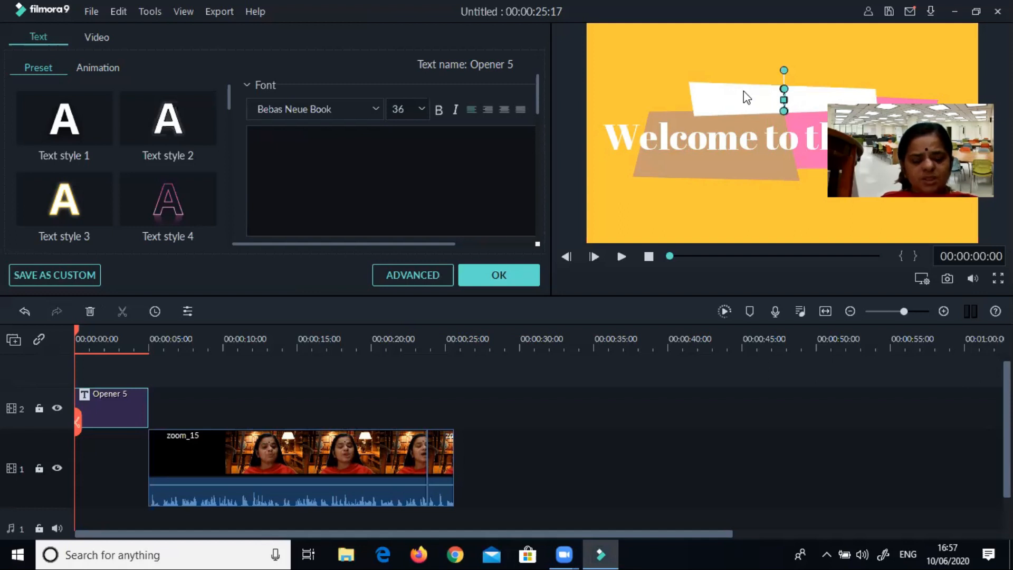
pyautogui.write('AMITA')
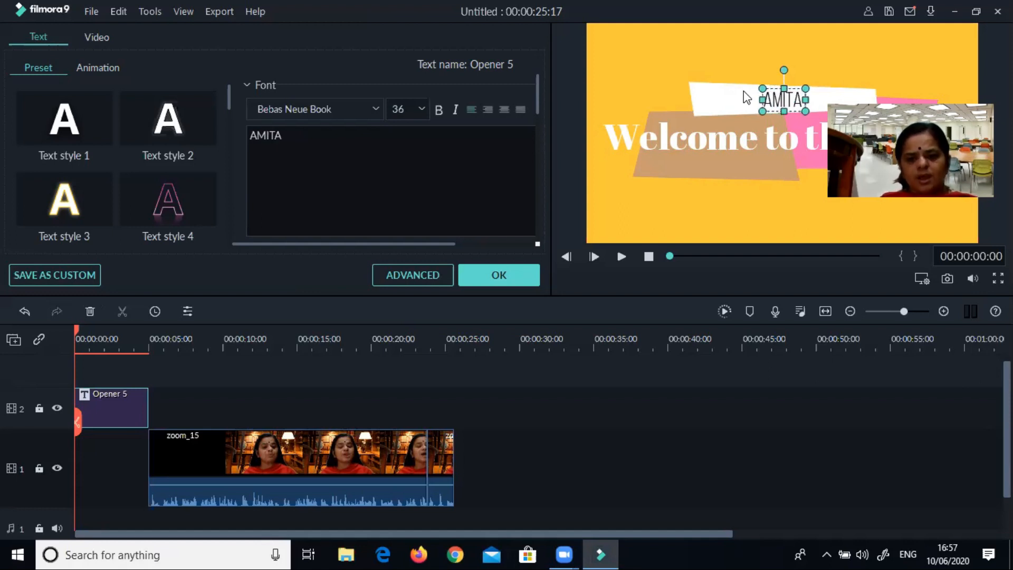
pyautogui.write(' MAHOR')
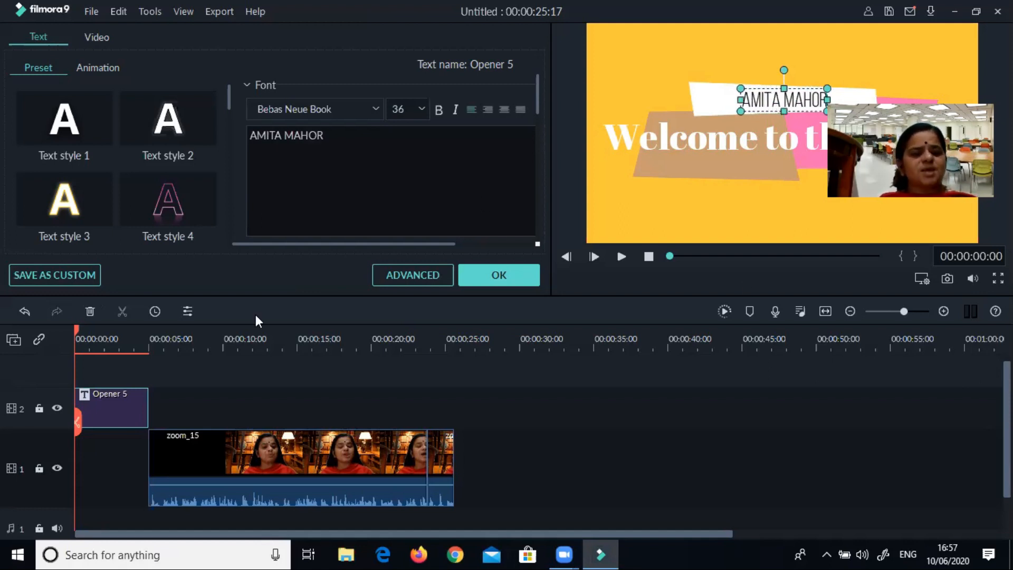
# Try the Arial Rounded MT Bold font on the name line, then set it to Baloo at size 32.
pyautogui.click(375, 111)
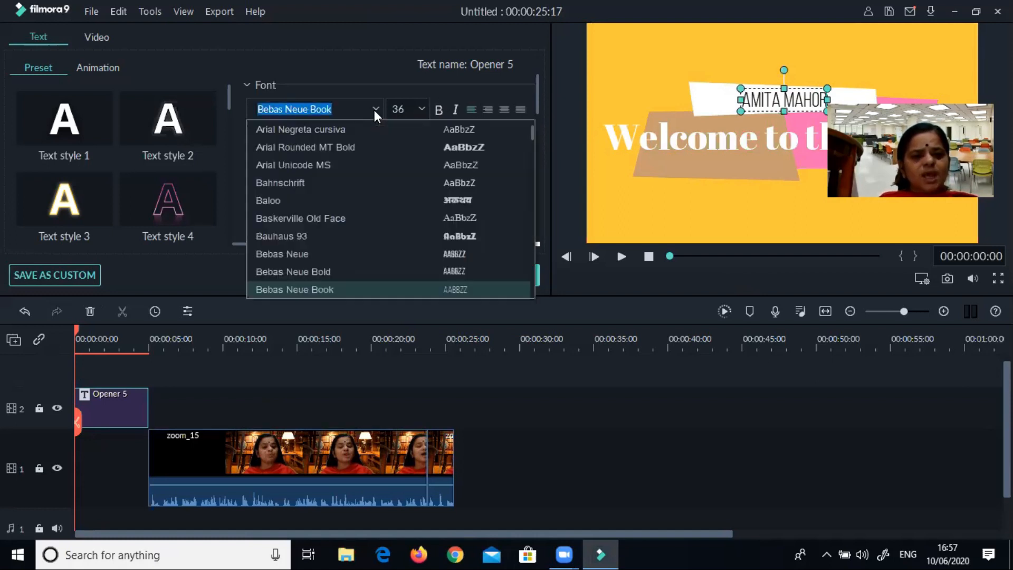
pyautogui.click(364, 147)
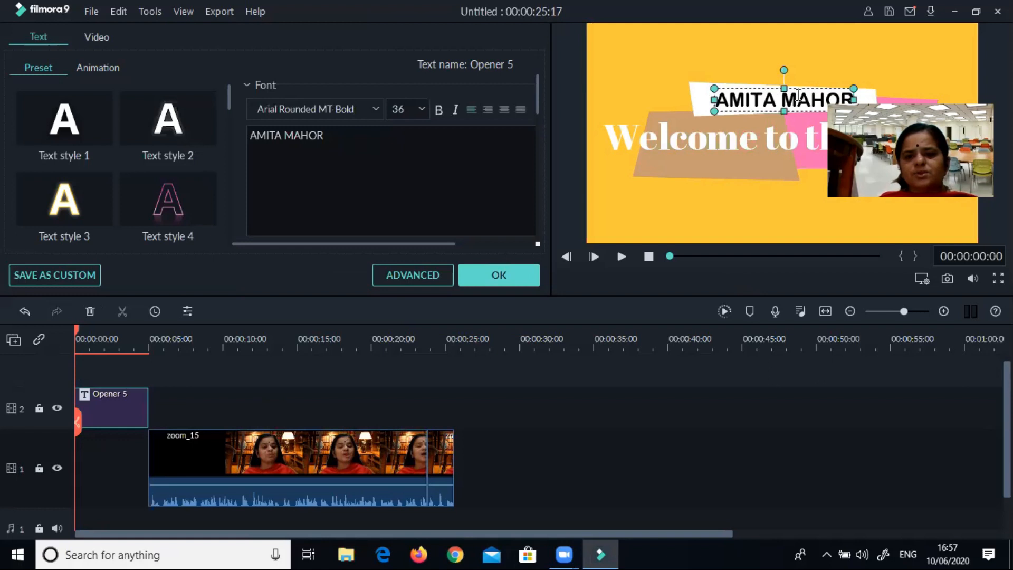
pyautogui.click(379, 109)
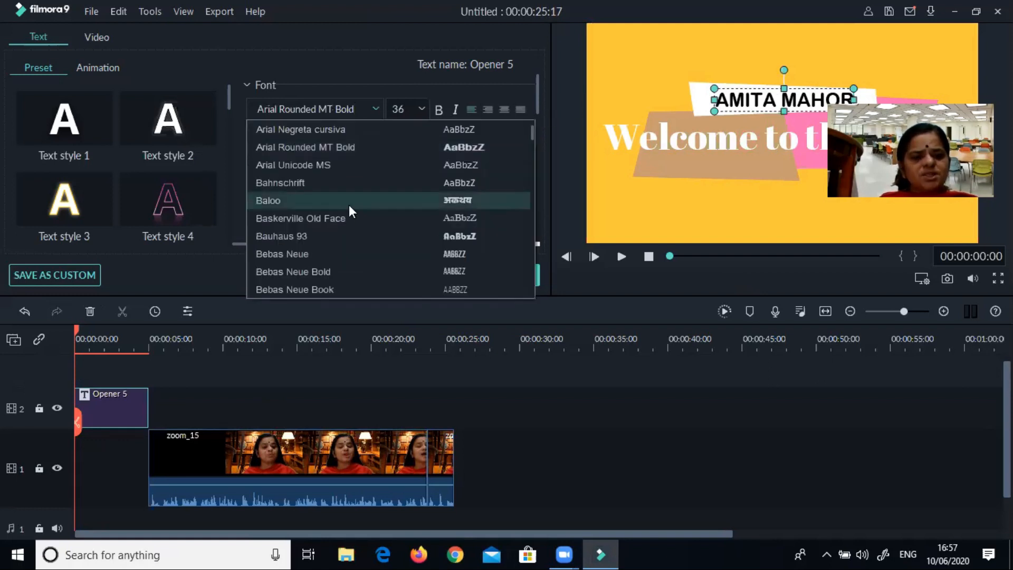
pyautogui.click(343, 201)
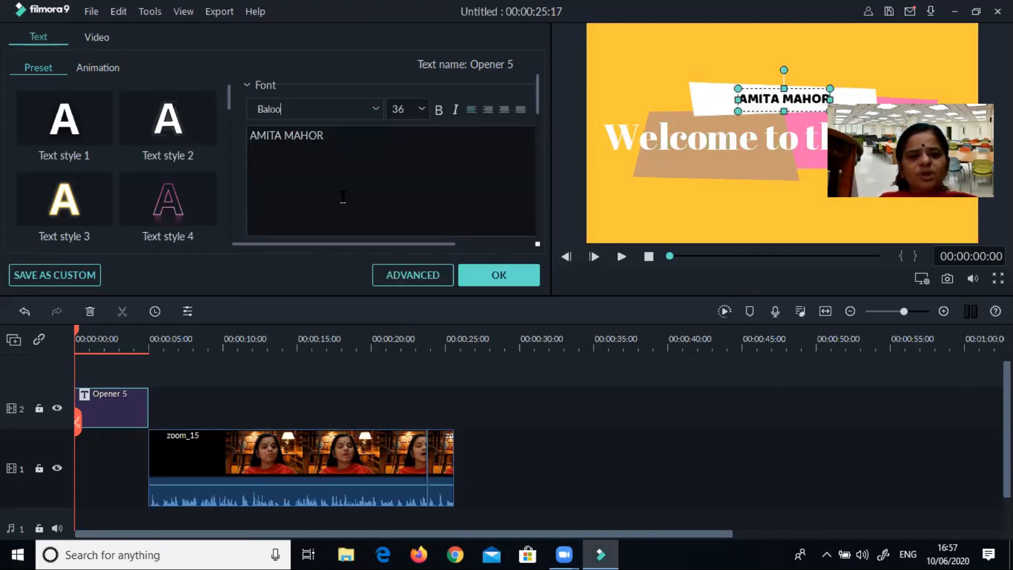
pyautogui.click(421, 108)
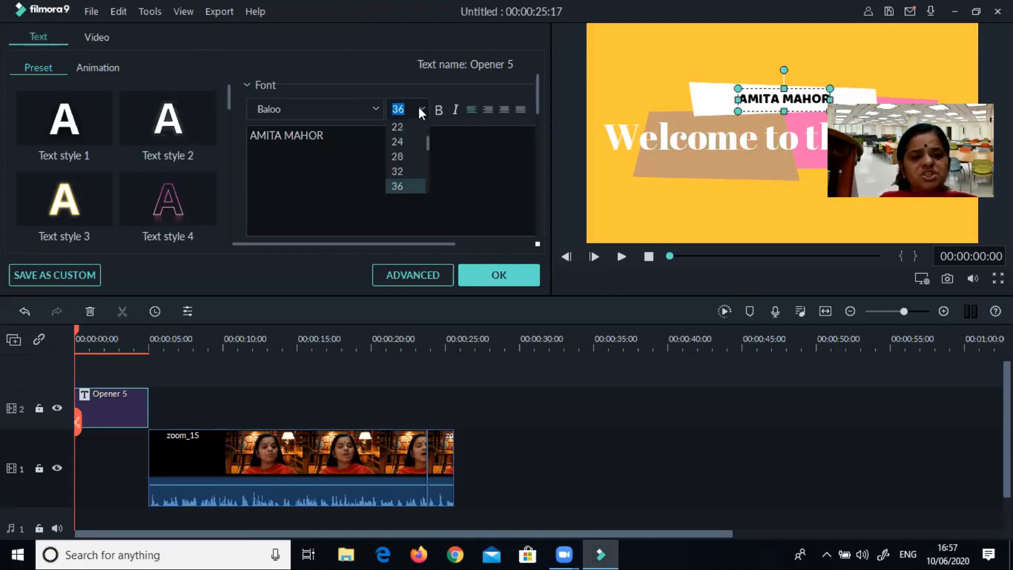
pyautogui.click(409, 165)
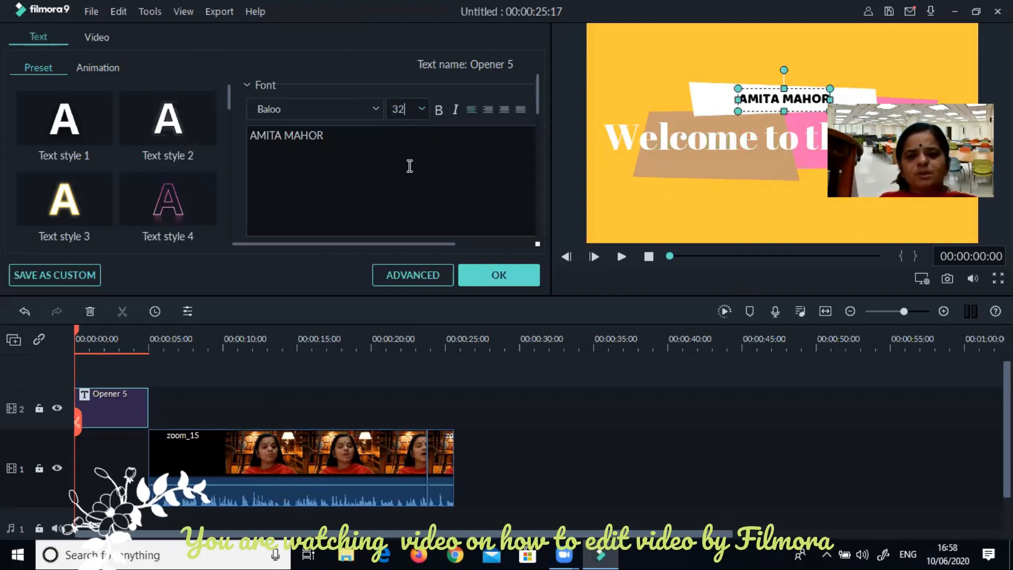
# Make the name line bold and italic, try Text style 1, and apply the Text style 2 preset.
pyautogui.click(438, 107)
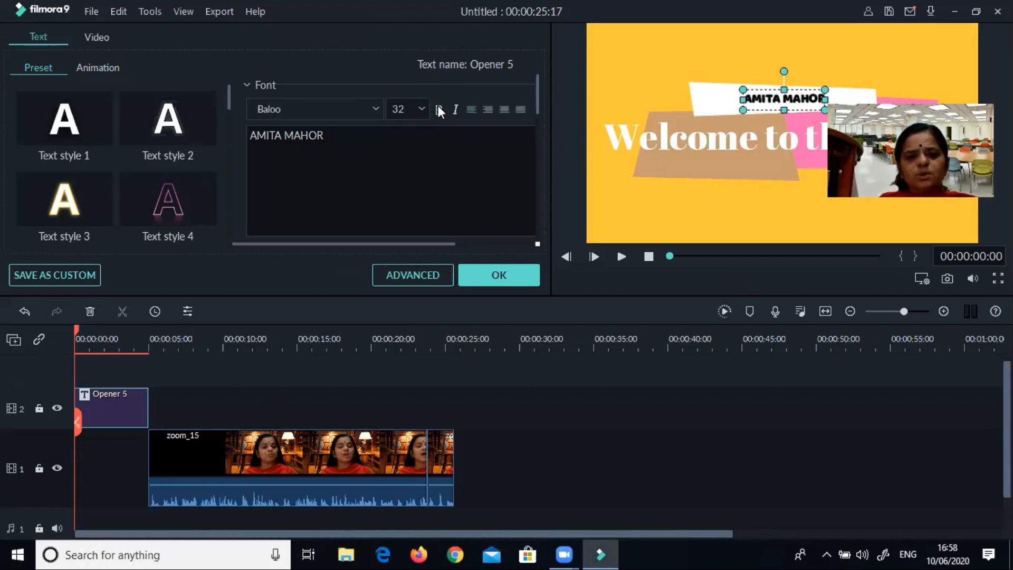
pyautogui.click(455, 110)
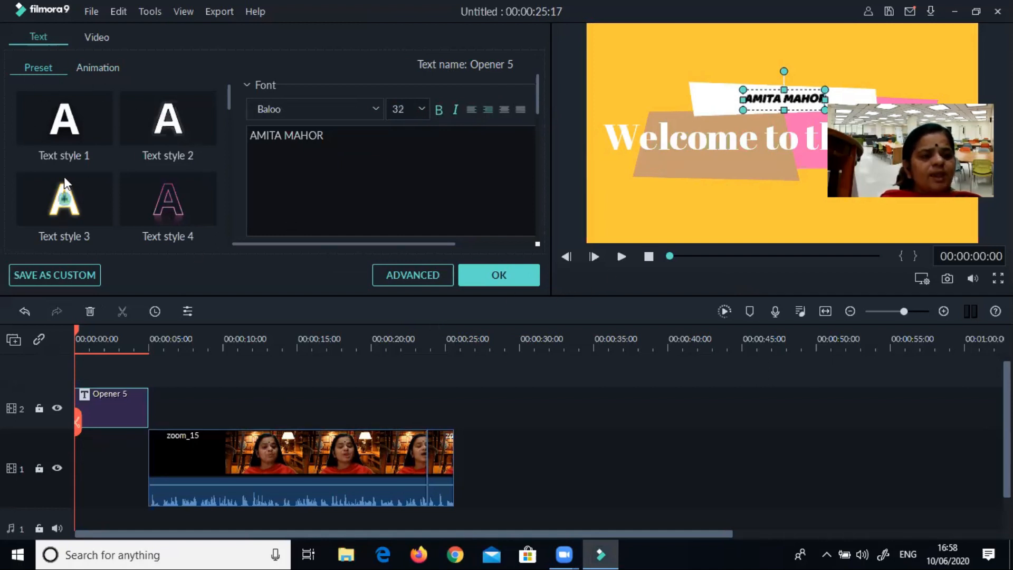
pyautogui.doubleClick(64, 125)
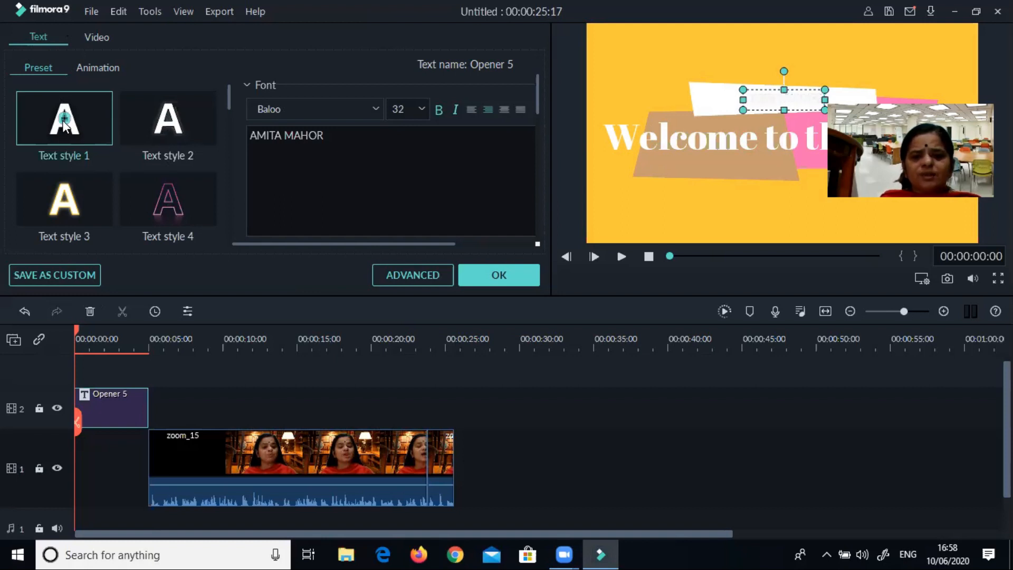
pyautogui.doubleClick(167, 124)
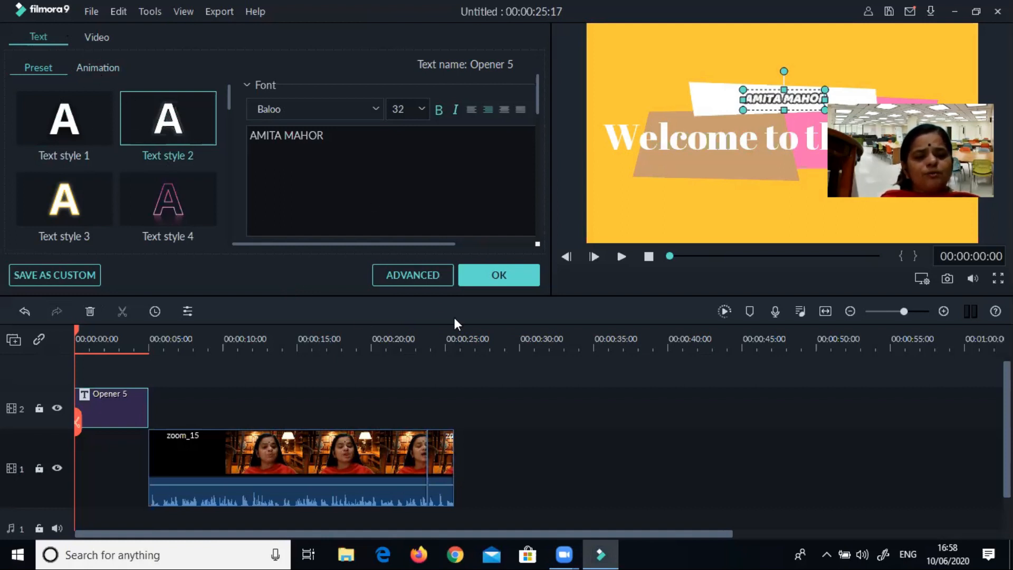
# In the advanced text editor, give "Welcome to this video" a dark red text fill with the third second-row fill effect.
pyautogui.click(422, 282)
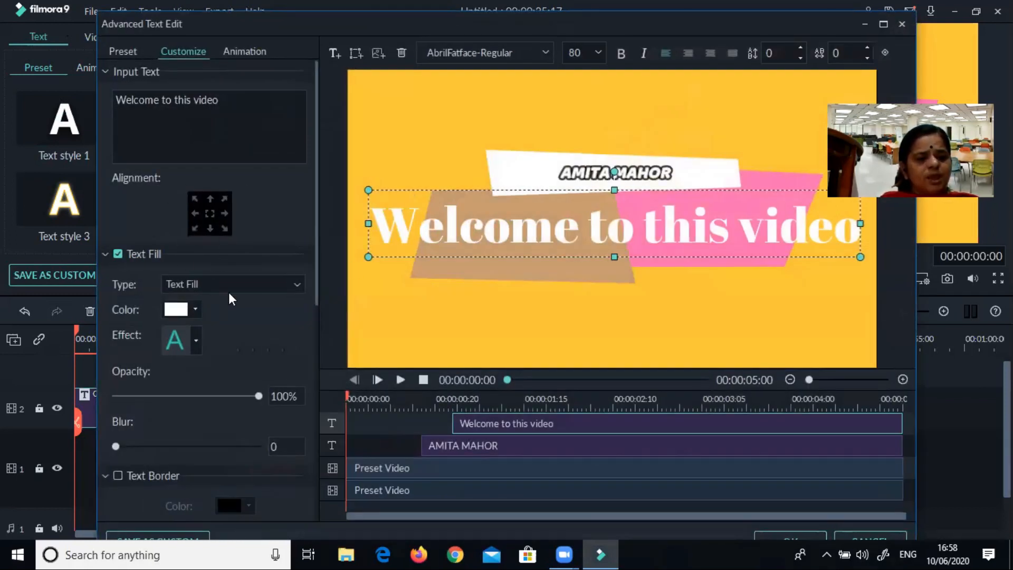
pyautogui.click(197, 308)
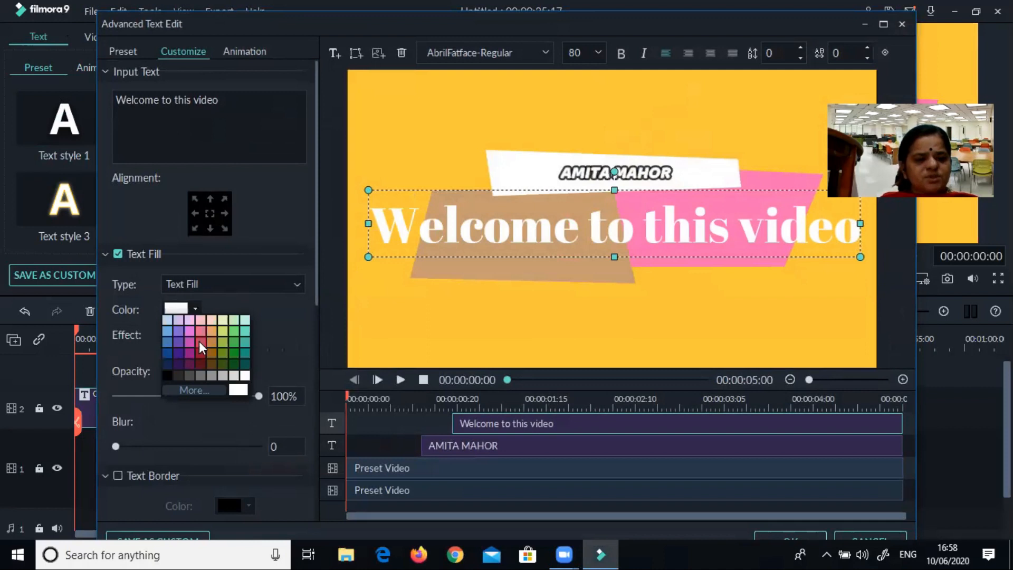
pyautogui.click(199, 360)
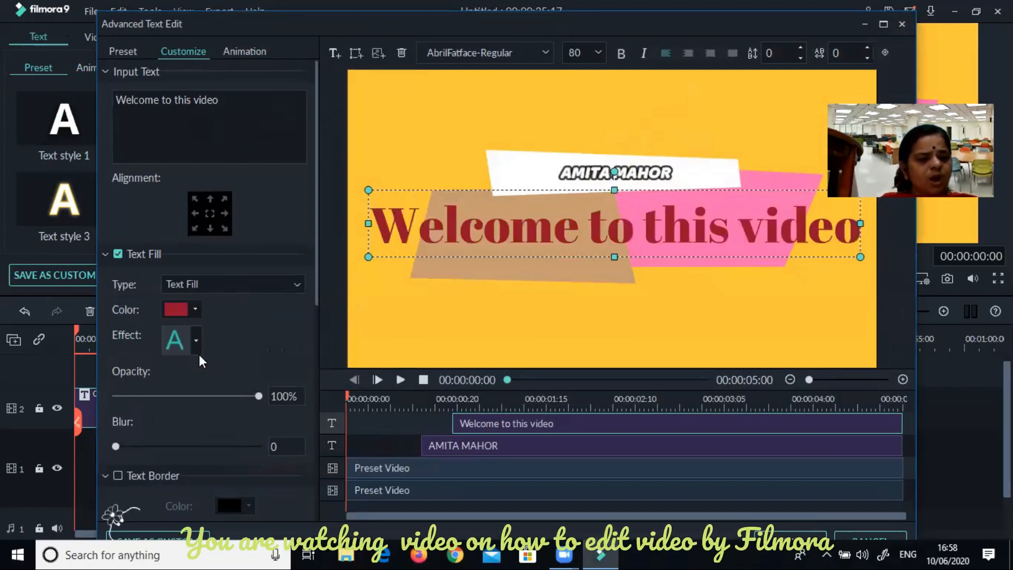
pyautogui.click(196, 340)
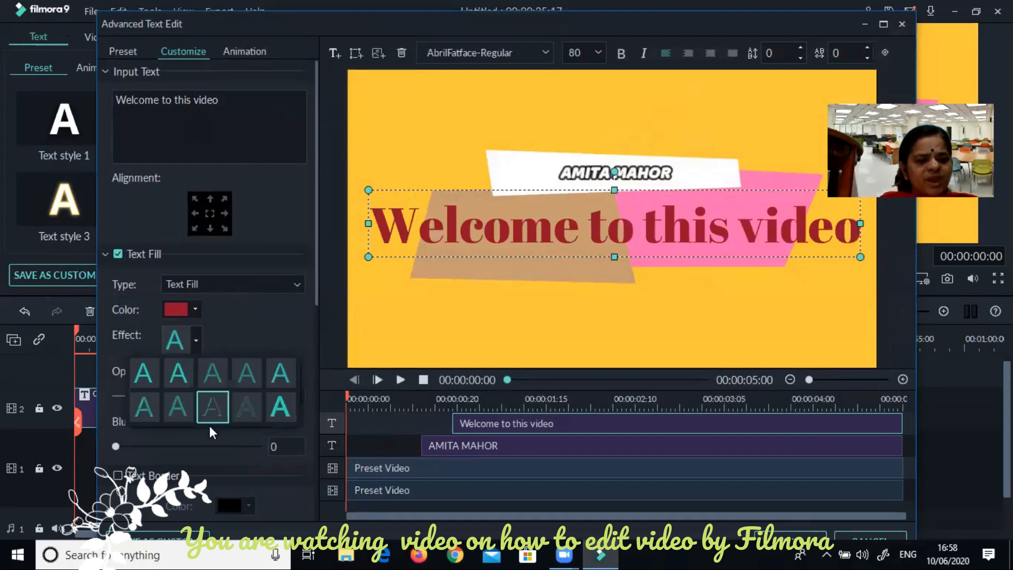
pyautogui.click(212, 406)
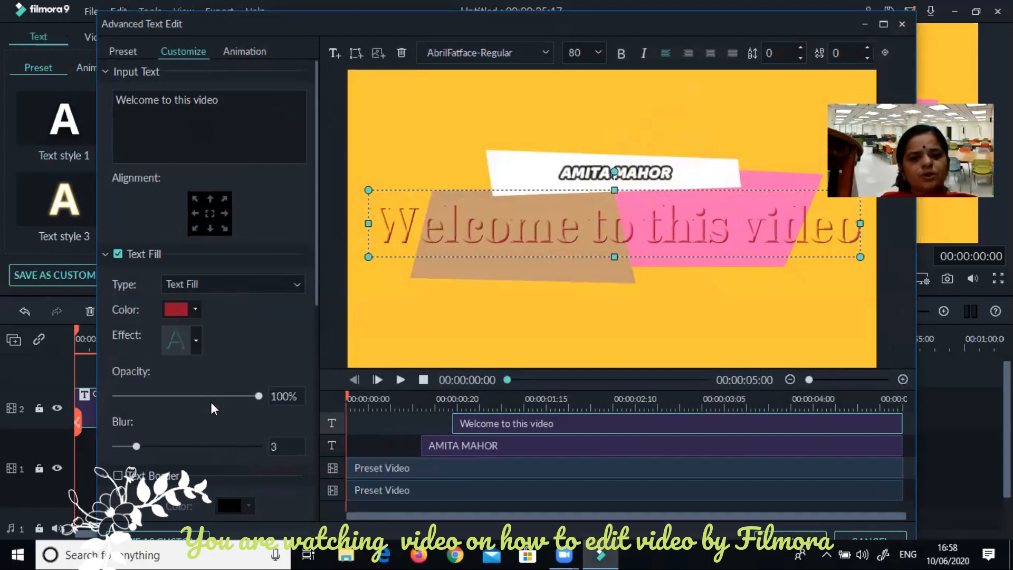
# Try several opacity and blur levels for the main title's text fill, ending at 100% opacity and blur 16.
pyautogui.moveTo(200, 396)
pyautogui.mouseDown()
pyautogui.moveTo(170, 397)
pyautogui.moveTo(193, 397)
pyautogui.mouseUp()
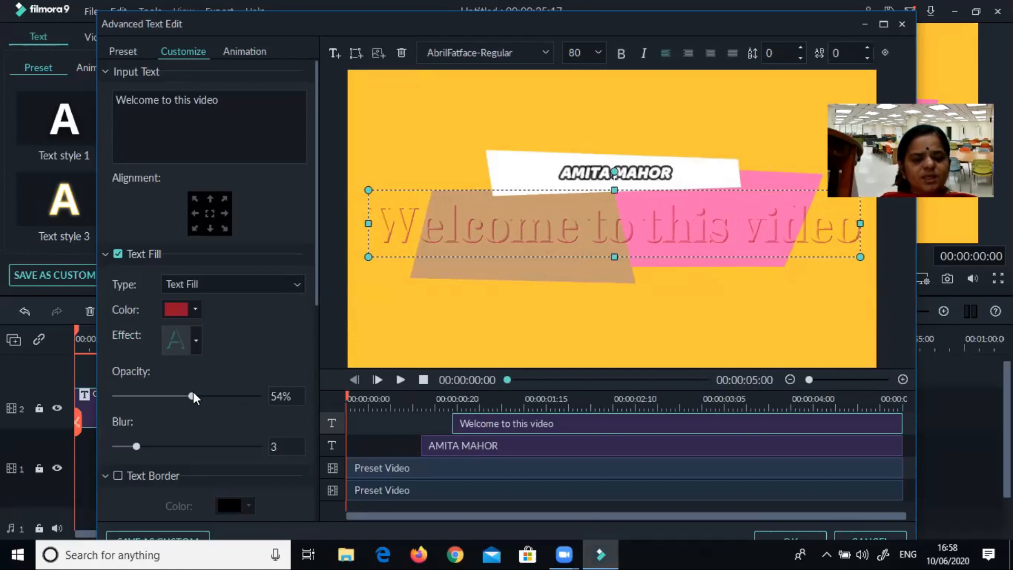
pyautogui.click(221, 399)
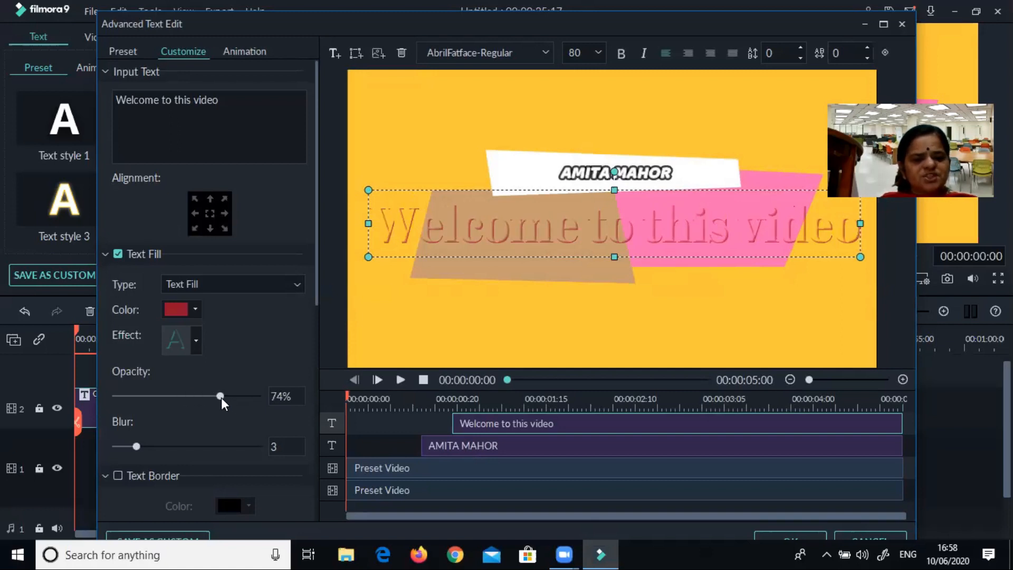
pyautogui.click(258, 396)
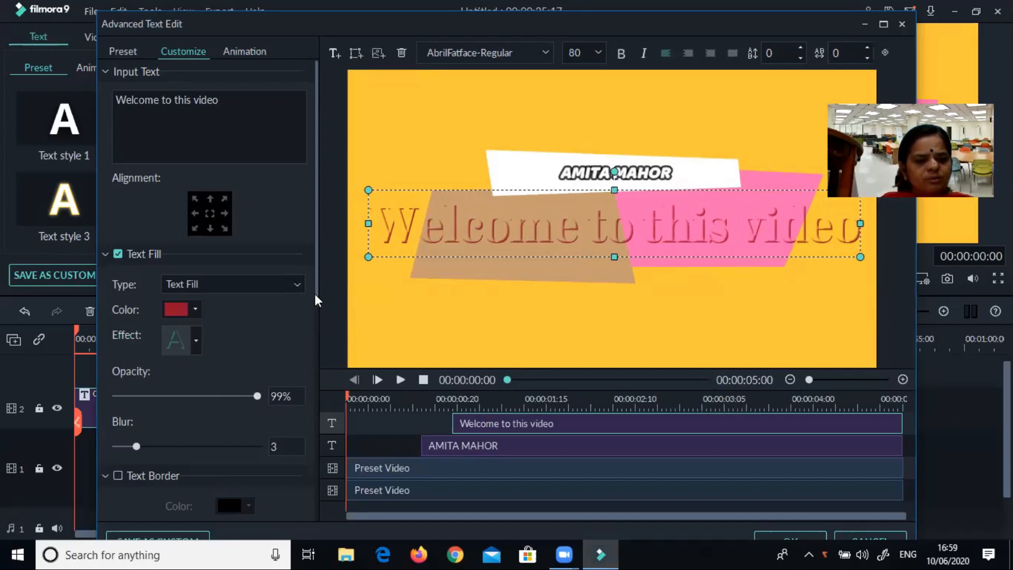
pyautogui.scroll(-2, 314, 294)
pyautogui.click(236, 365)
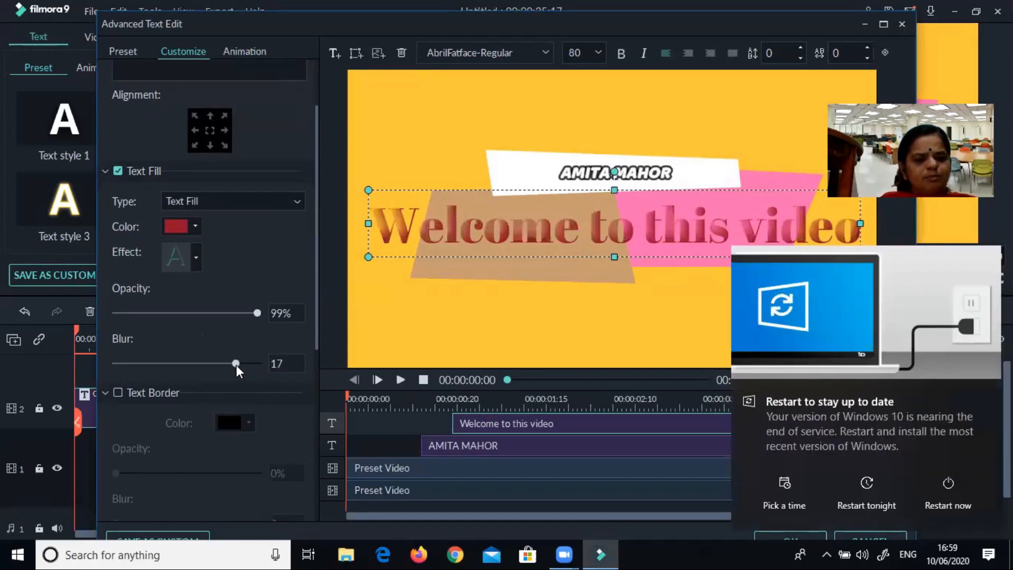
pyautogui.click(200, 363)
pyautogui.click(157, 363)
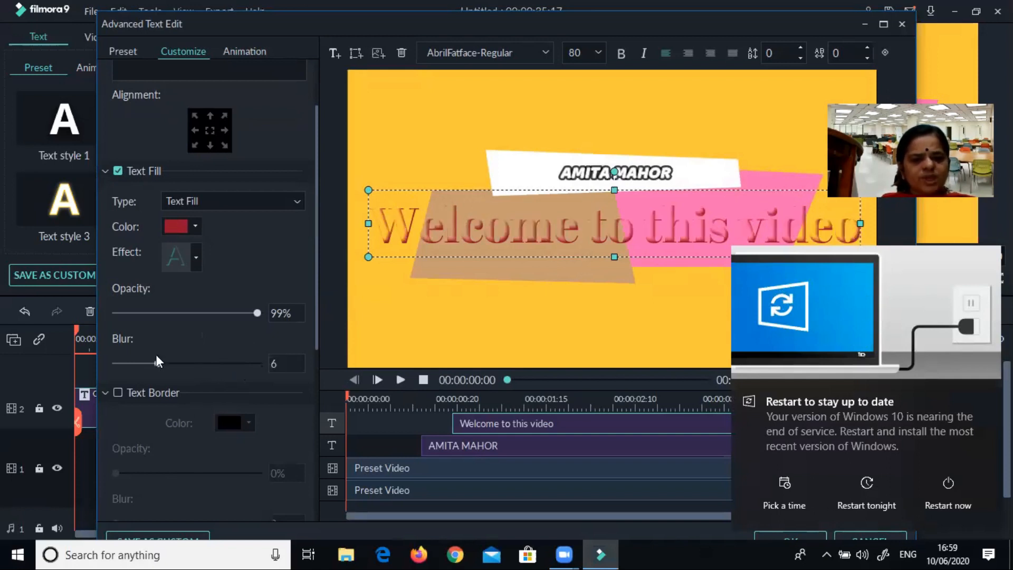
pyautogui.click(199, 363)
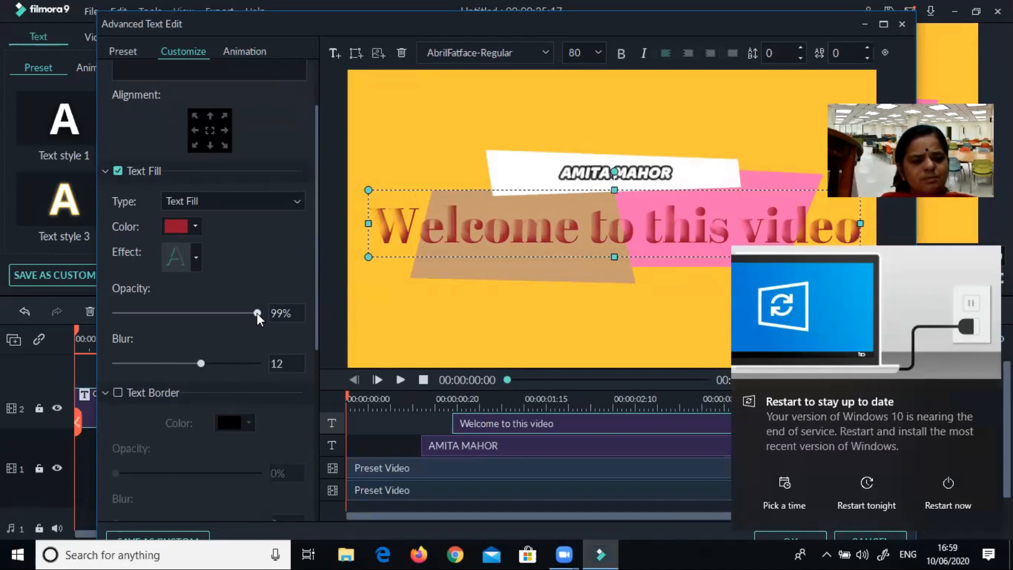
pyautogui.moveTo(257, 315); pyautogui.dragTo(283, 314)
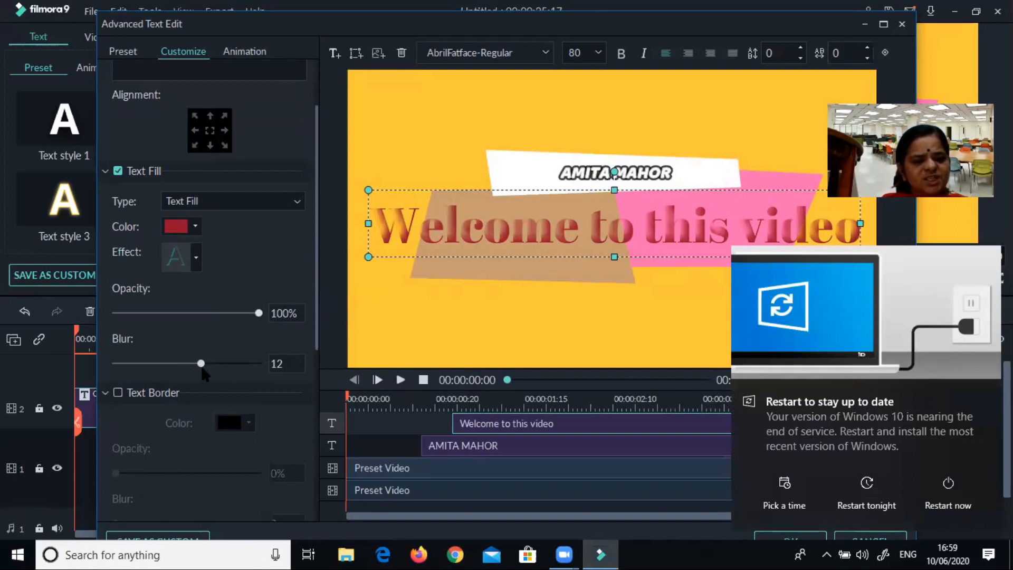
pyautogui.moveTo(201, 363); pyautogui.dragTo(230, 364)
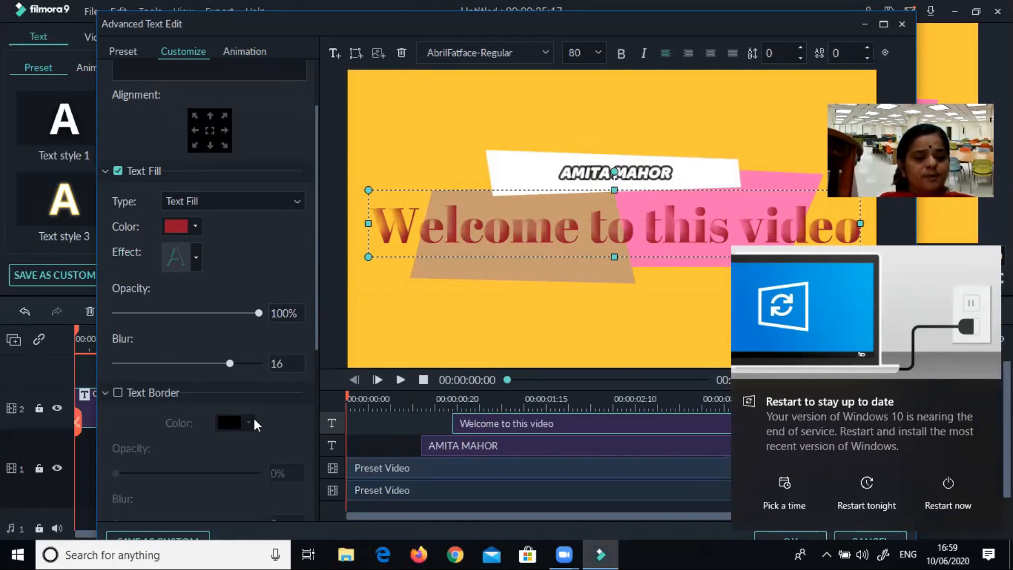
# Enable a text border on the main title with a dark purple color, blur 6 and size 29.
pyautogui.click(117, 394)
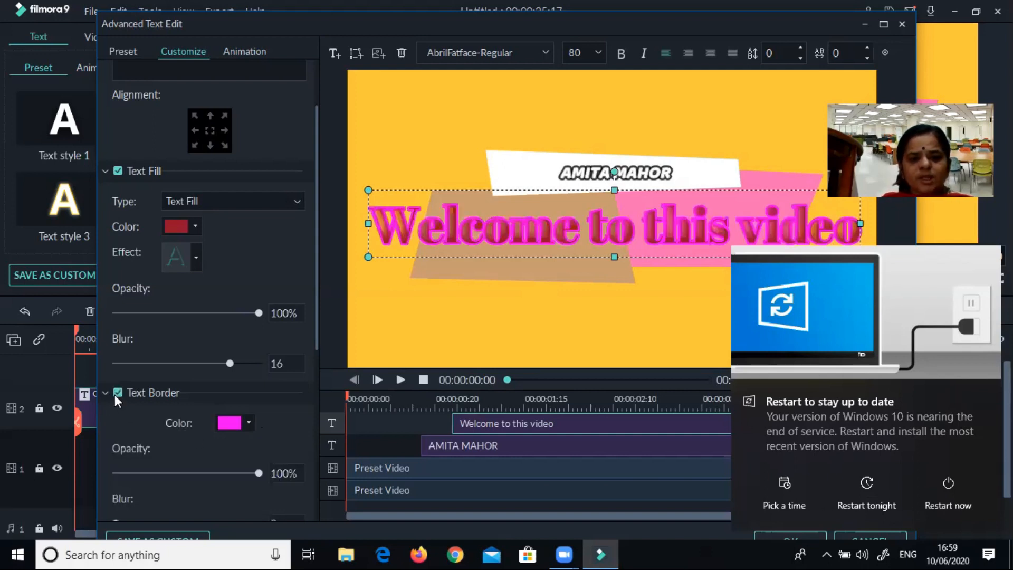
pyautogui.click(254, 421)
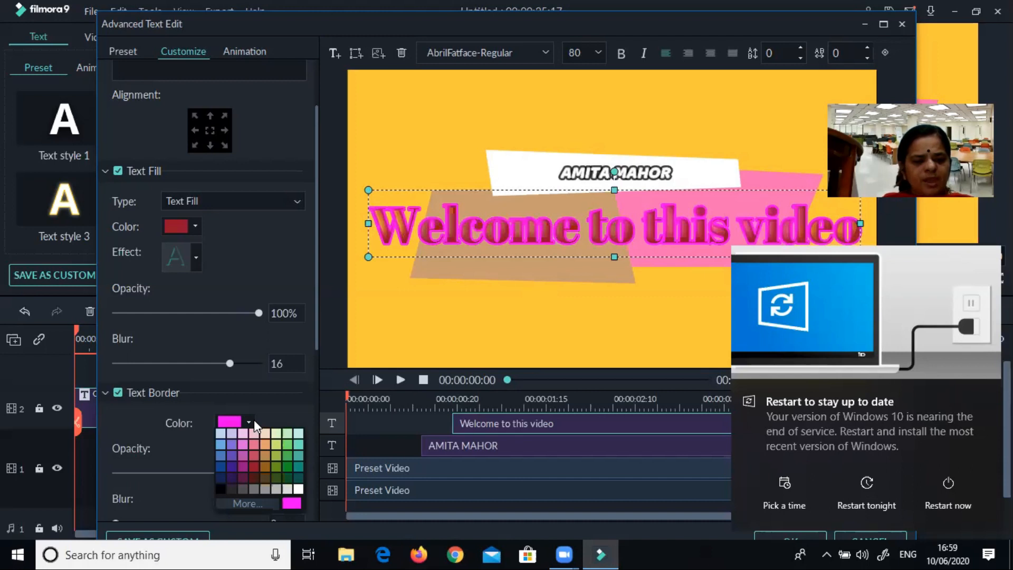
pyautogui.click(243, 478)
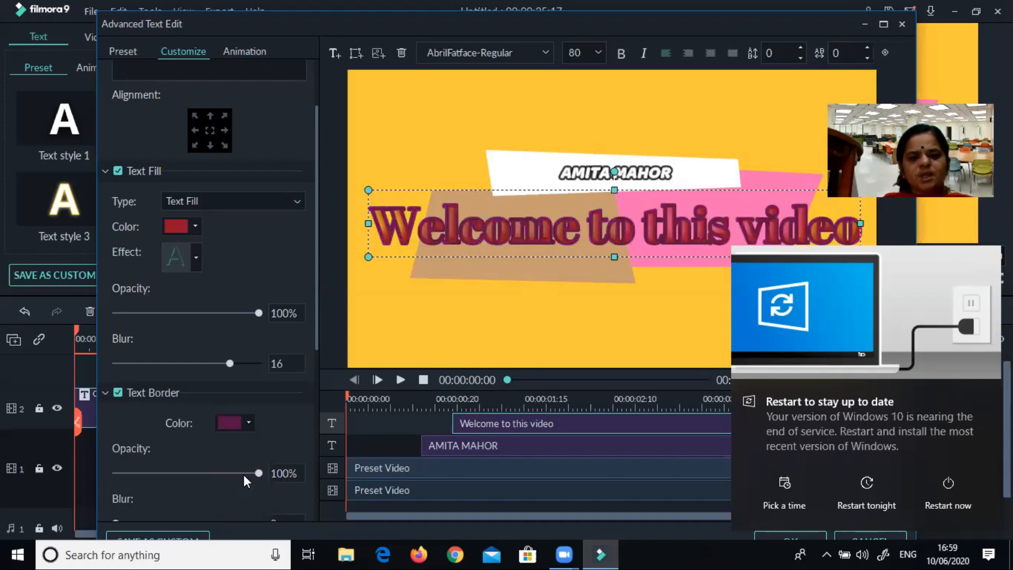
pyautogui.moveTo(317, 312); pyautogui.dragTo(341, 429)
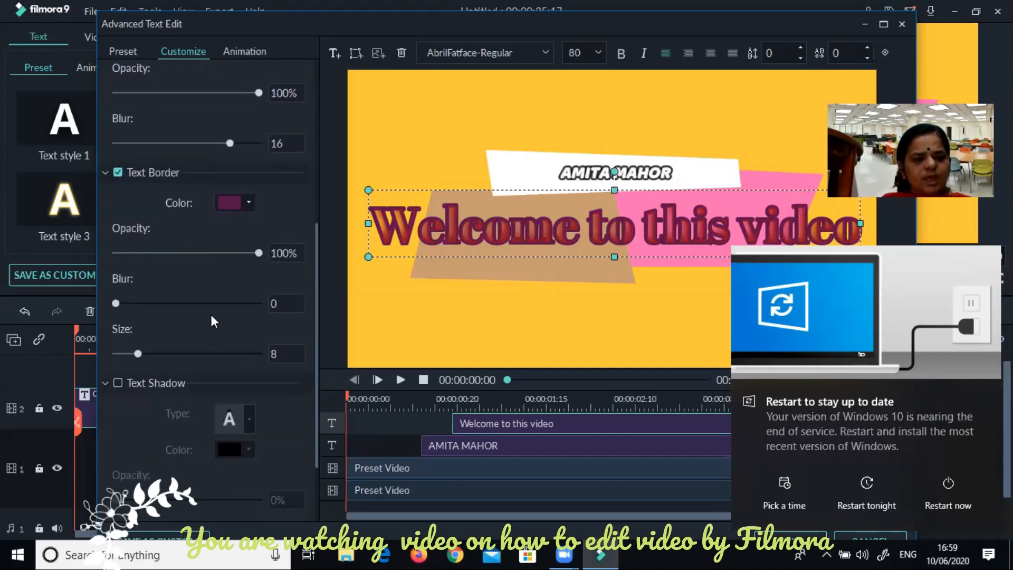
pyautogui.click(229, 304)
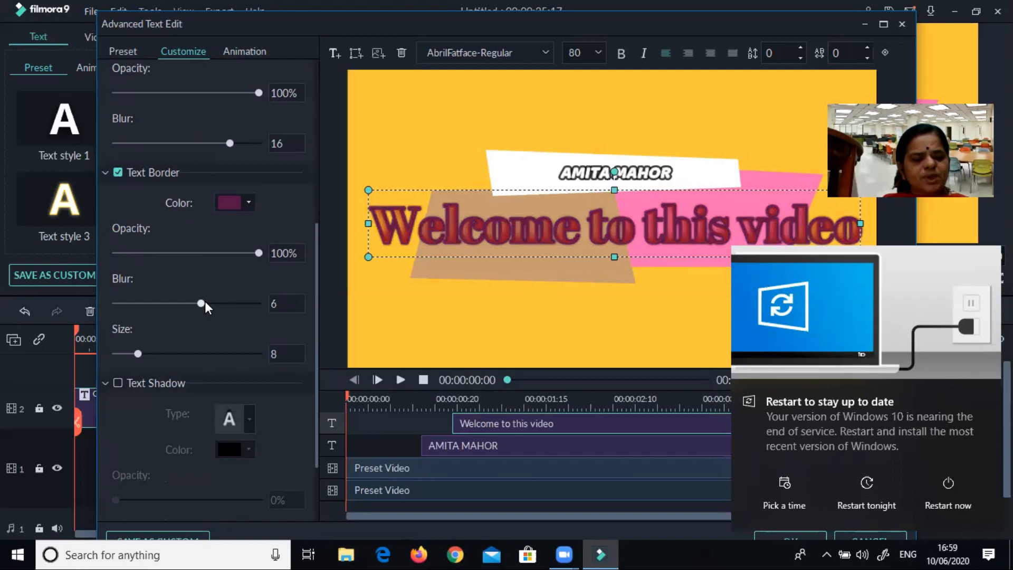
pyautogui.click(204, 353)
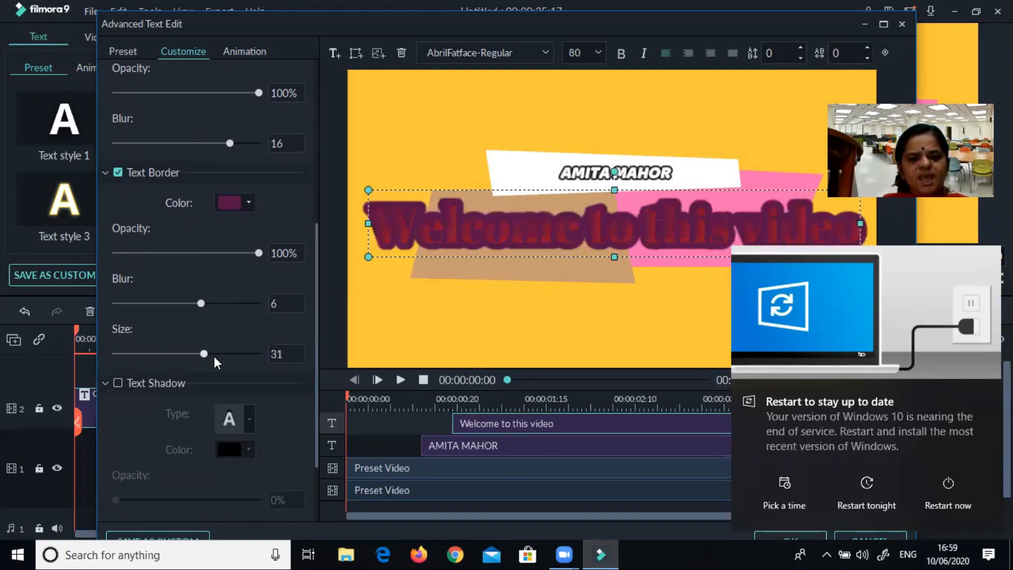
pyautogui.moveTo(222, 354); pyautogui.dragTo(197, 351)
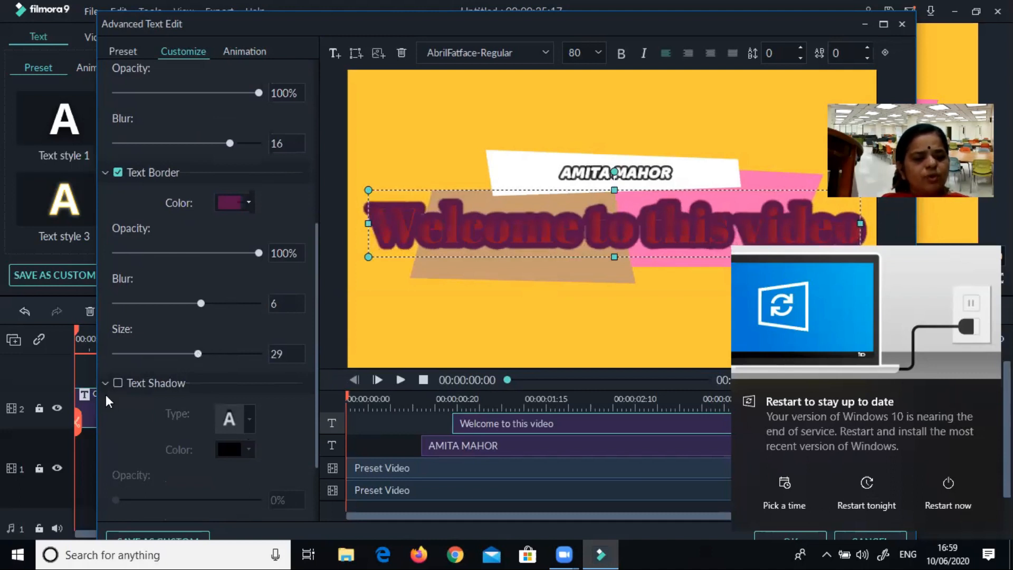
# Enable a text shadow on the main title using the second shadow type and a light pink color.
pyautogui.click(117, 379)
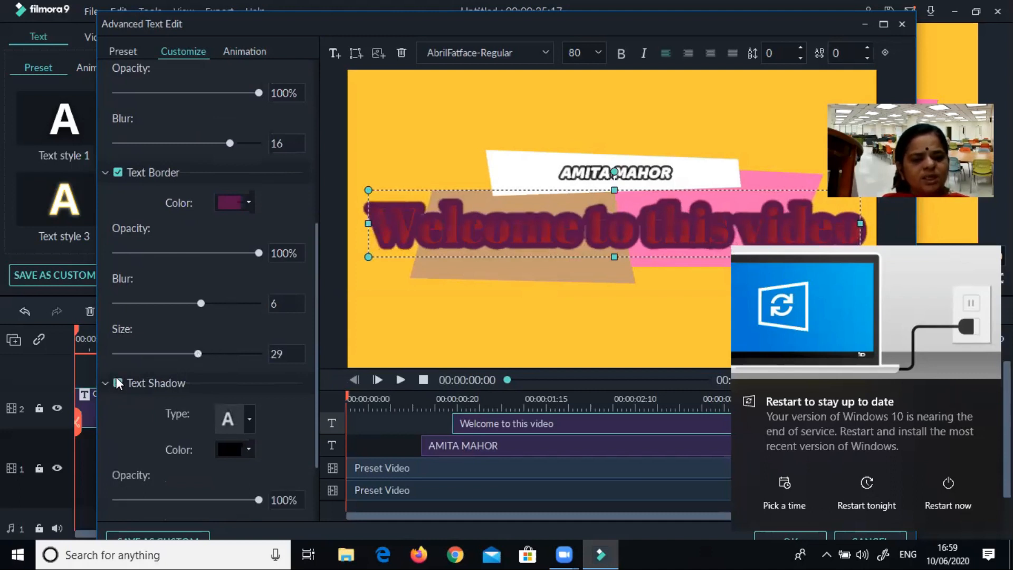
pyautogui.click(249, 422)
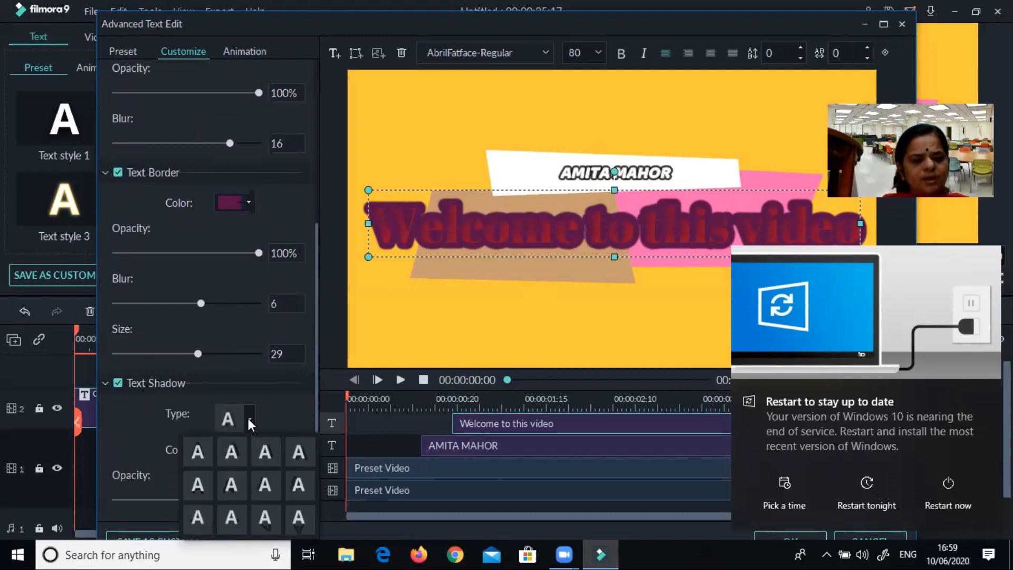
pyautogui.click(239, 444)
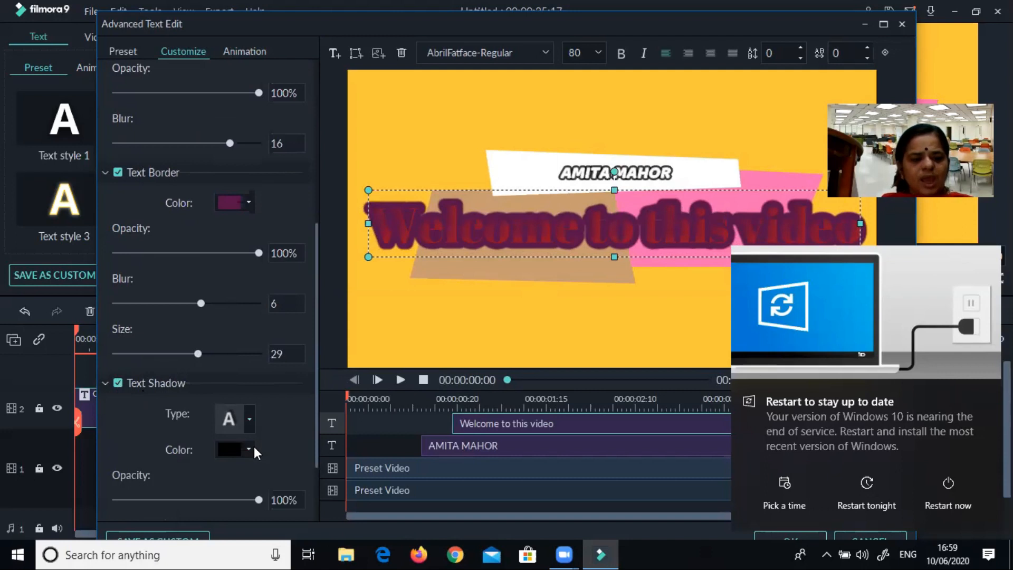
pyautogui.click(254, 446)
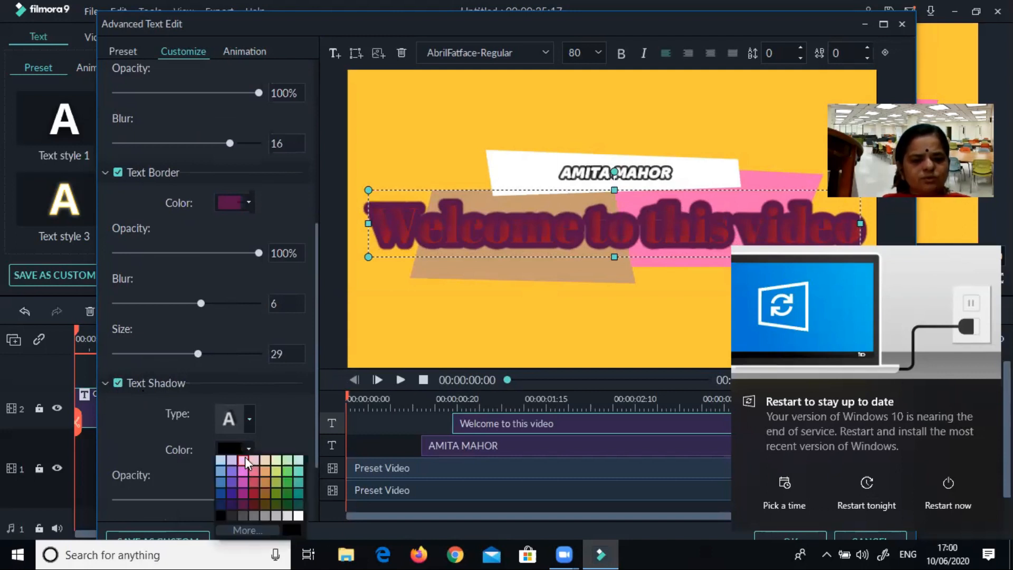
pyautogui.click(245, 459)
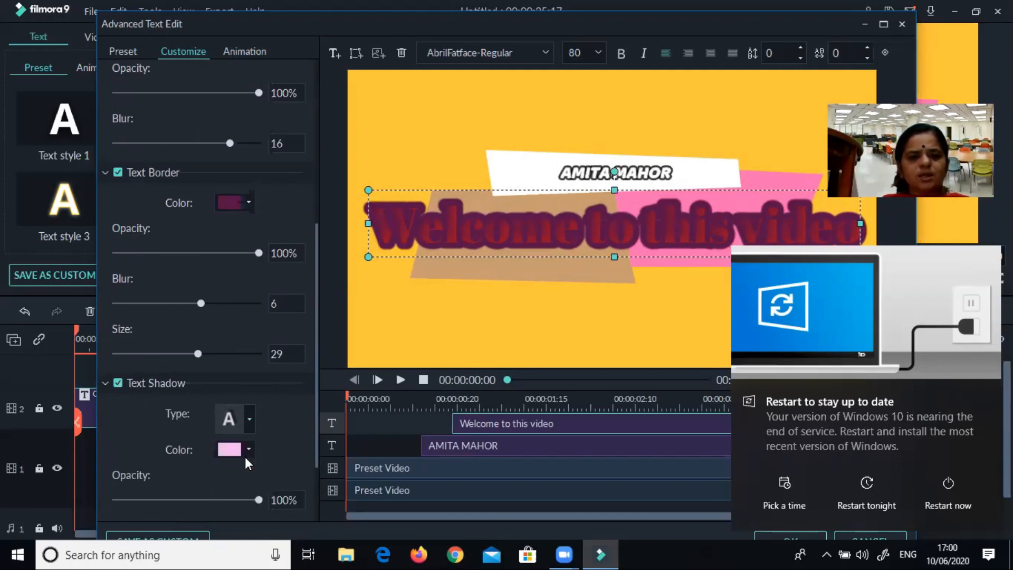
pyautogui.scroll(-2, 316, 476)
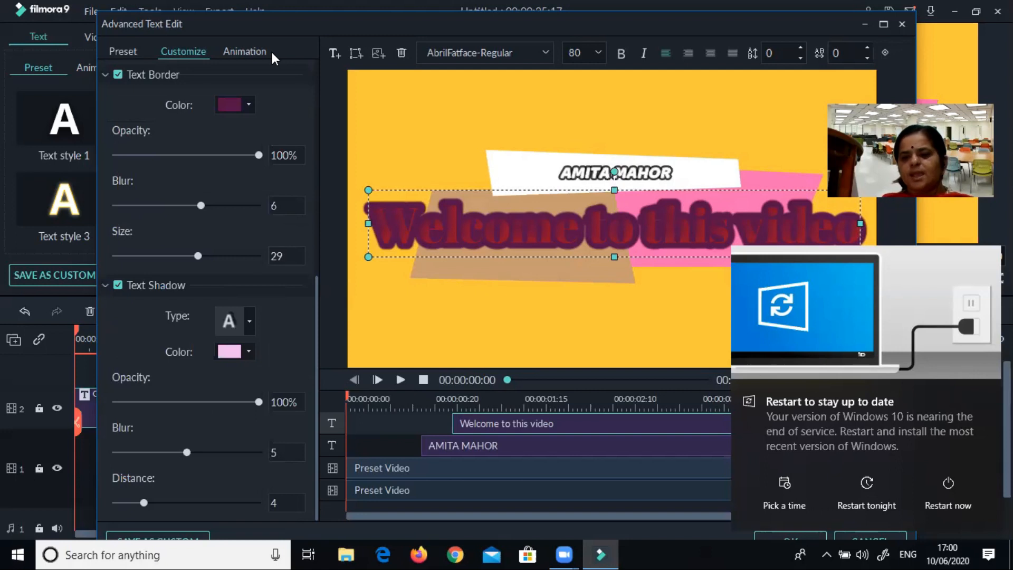
# Close the advanced text editor, saving the modified text, and confirm the Opener 5 settings.
pyautogui.click(662, 331)
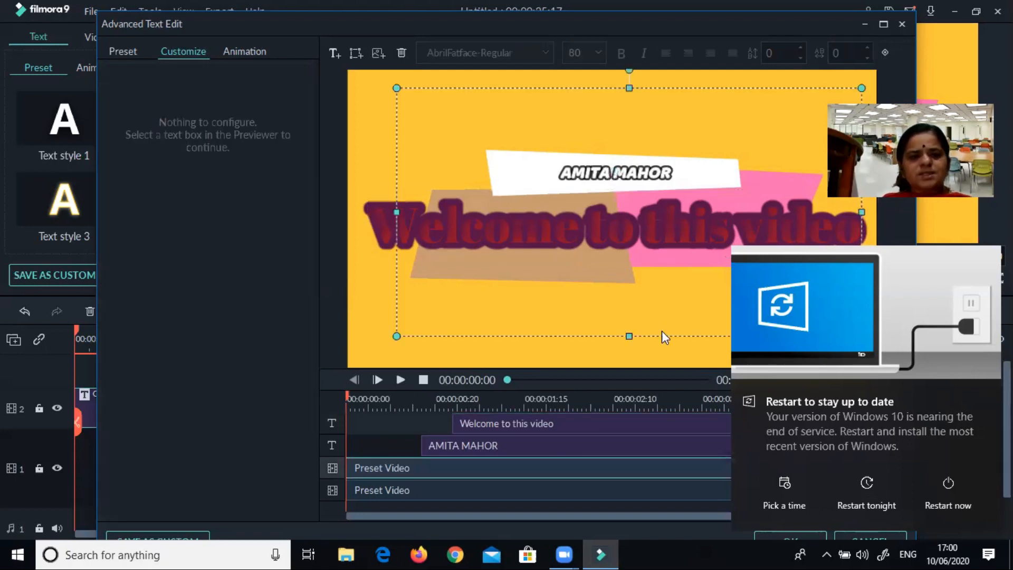
pyautogui.click(901, 24)
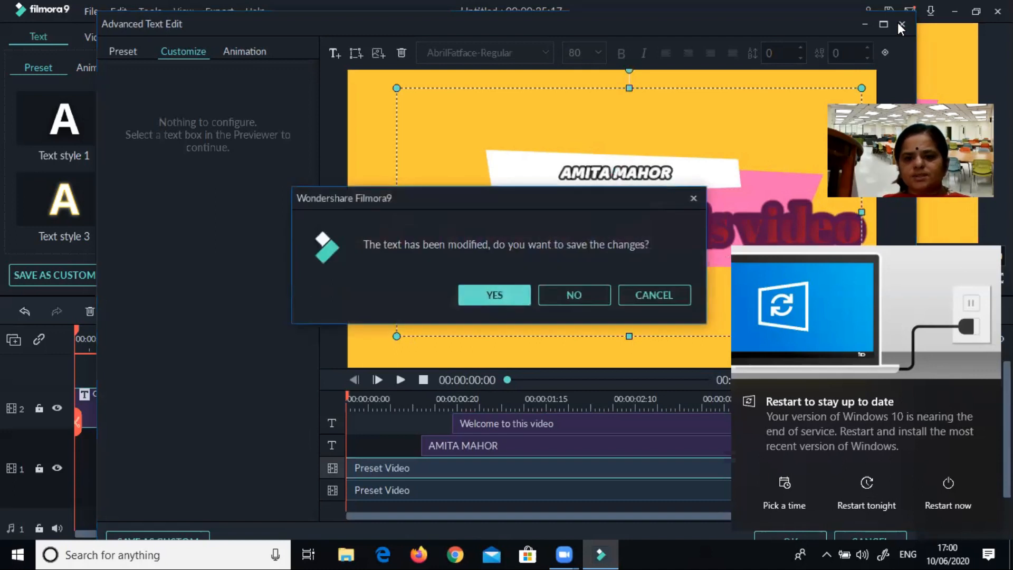
pyautogui.click(512, 296)
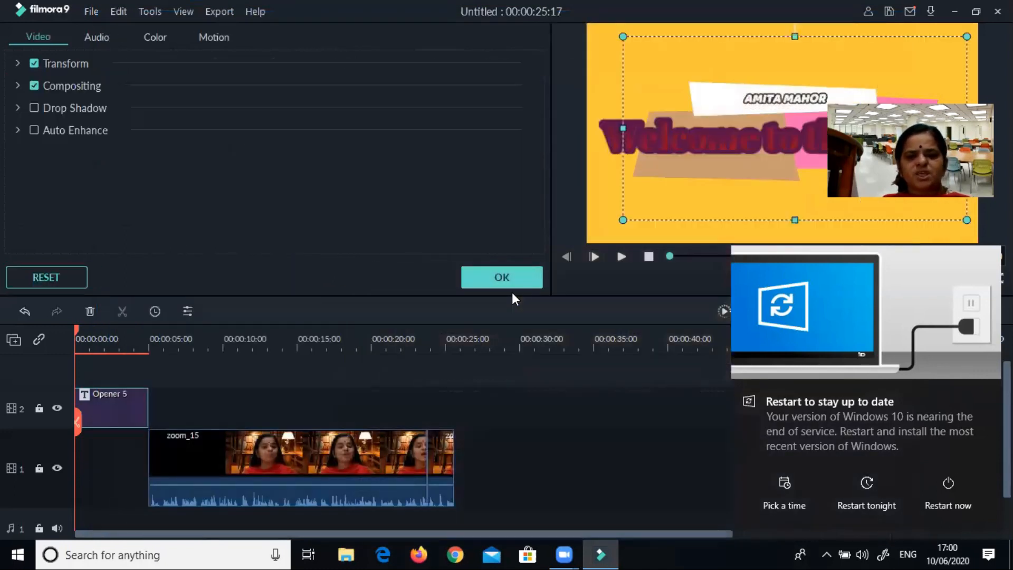
pyautogui.click(505, 271)
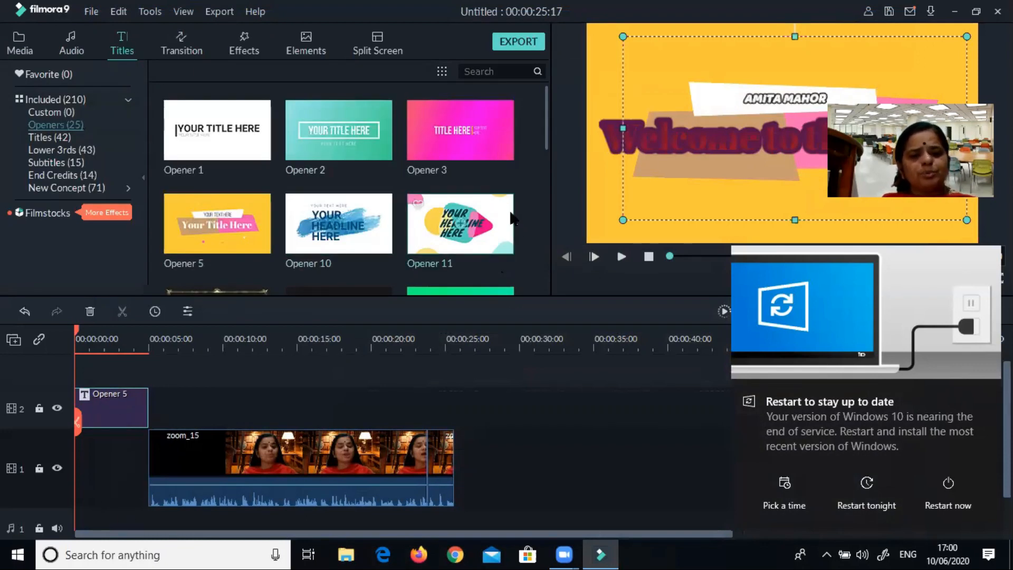
# Browse the remaining opener presets and play the edited video from the start through the opener into the zoom_15 clip.
pyautogui.click(546, 190)
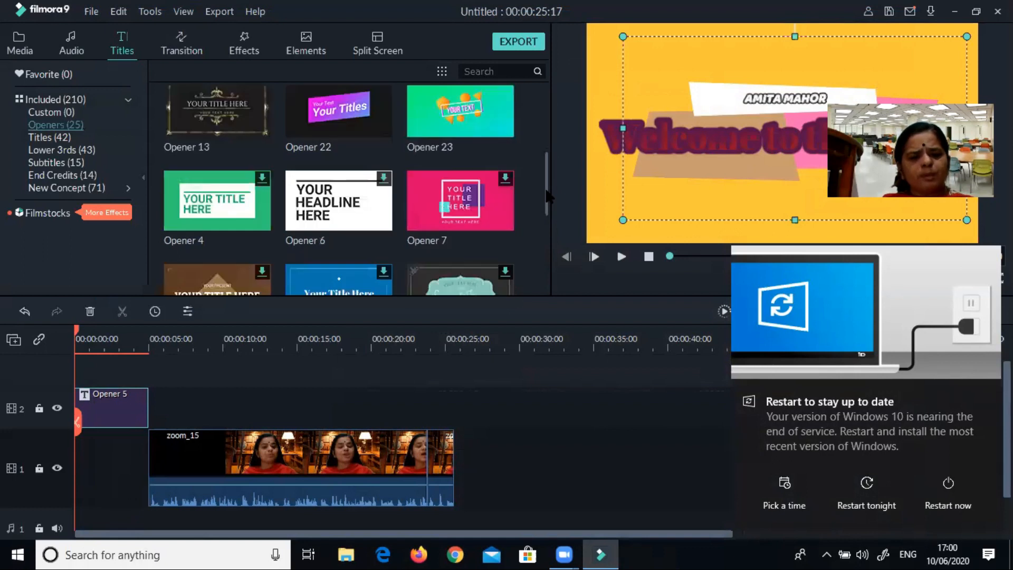
pyautogui.click(548, 219)
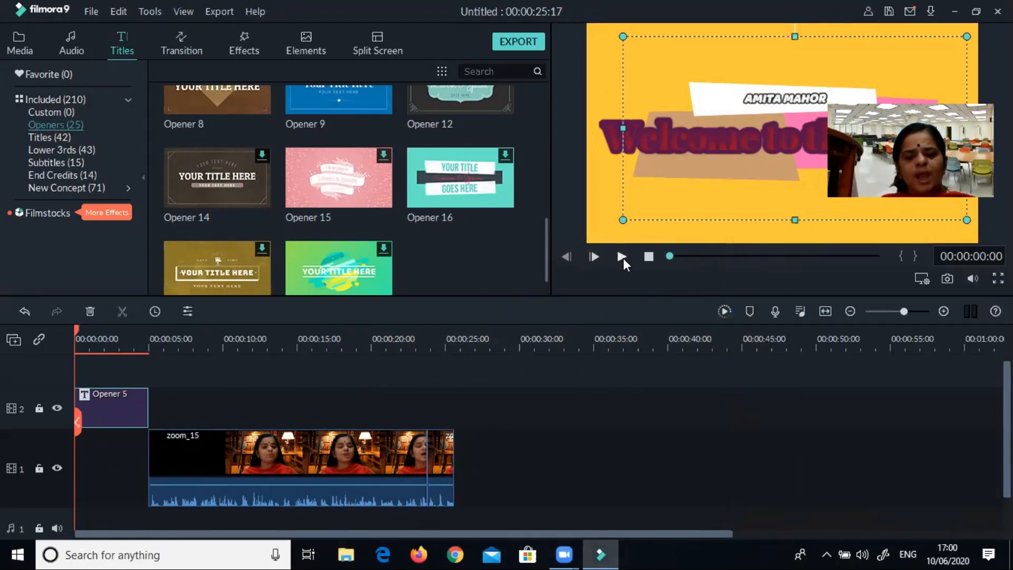
pyautogui.click(622, 258)
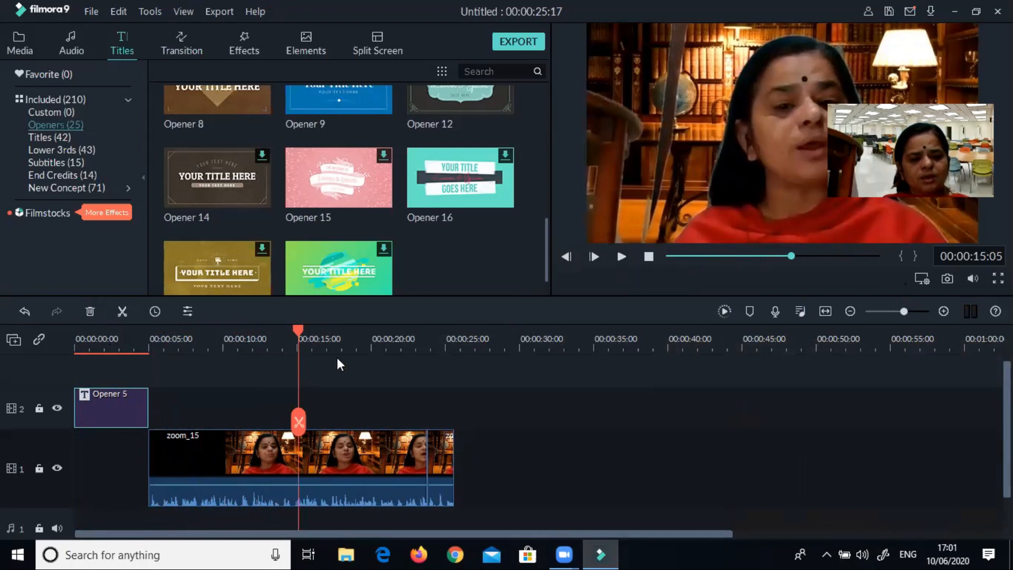
# Adjust the timeline zoom until individual frames of the zoom_15 clip are shown around 00:00:15:05.
pyautogui.click(889, 311)
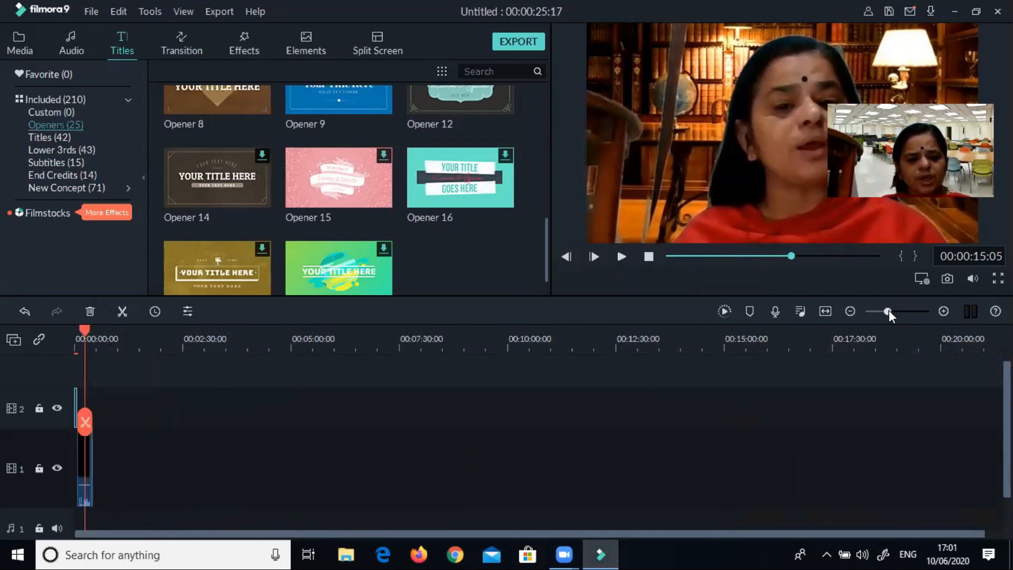
pyautogui.click(895, 312)
pyautogui.moveTo(911, 310); pyautogui.dragTo(929, 310)
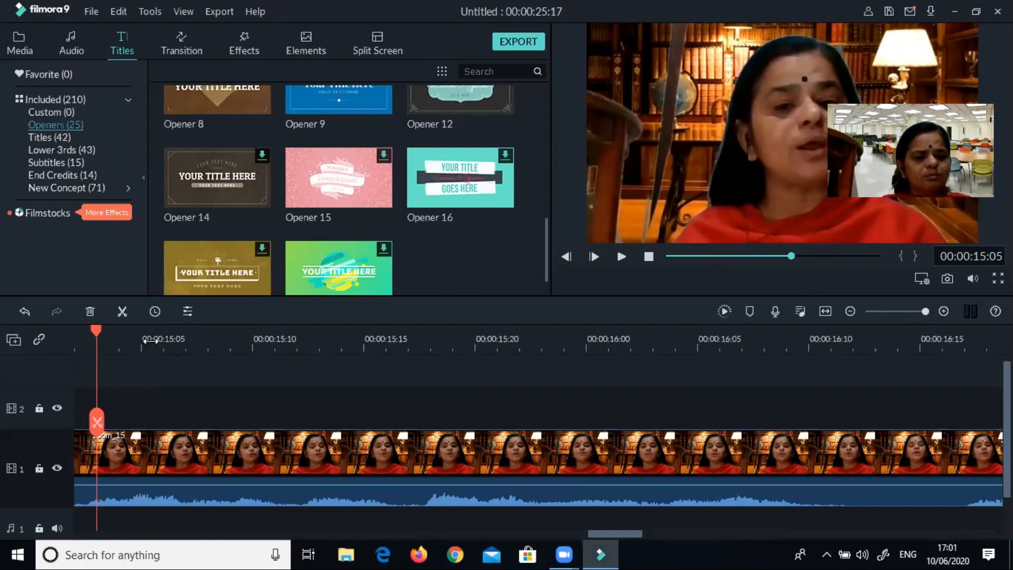
# Check the last frames of the video, zoom the timeline out to show all clips, and return the playhead to the start.
pyautogui.moveTo(100, 328); pyautogui.dragTo(73, 327)
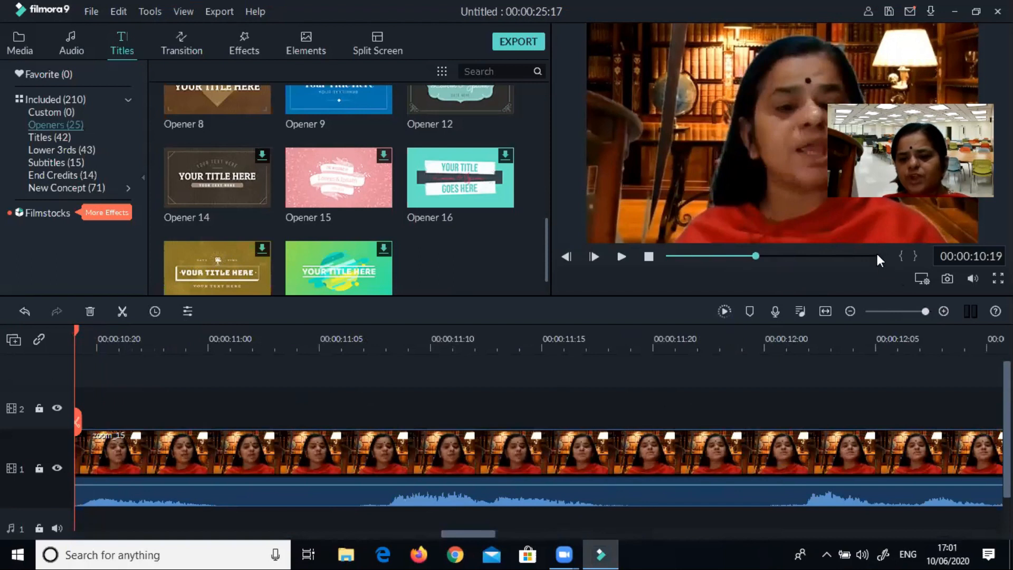
pyautogui.click(877, 256)
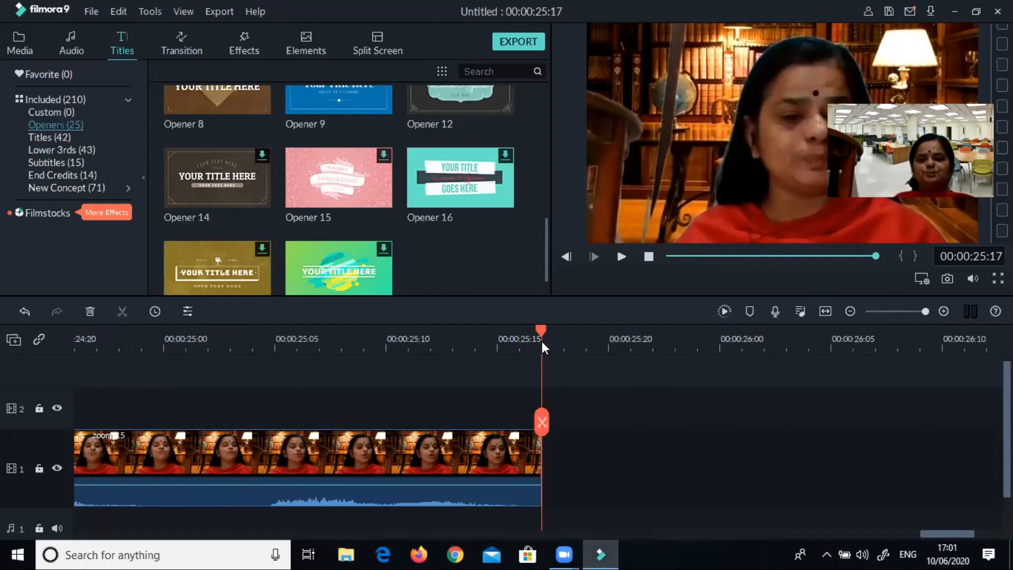
pyautogui.moveTo(542, 327); pyautogui.dragTo(2, 320)
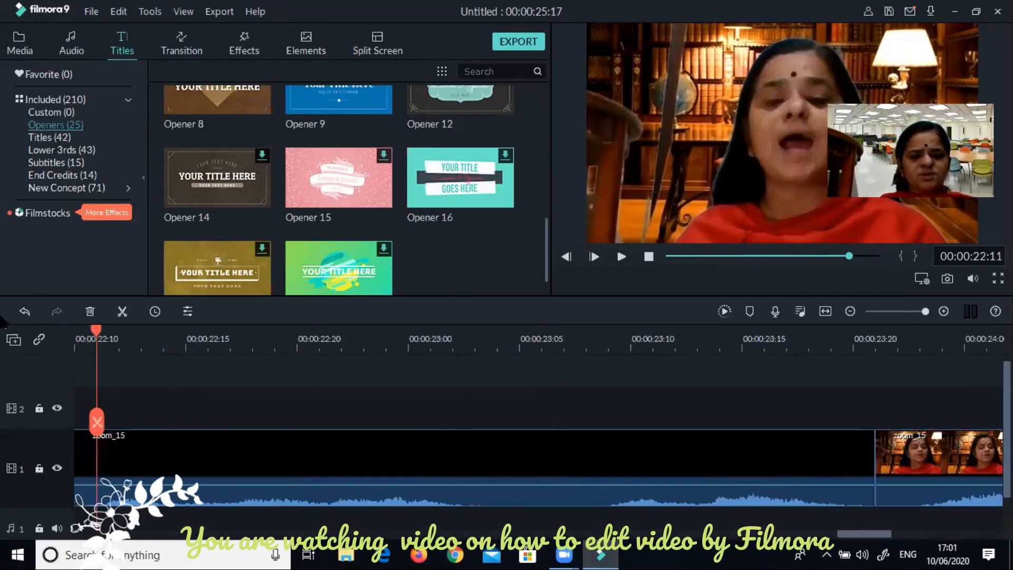
pyautogui.click(896, 311)
pyautogui.click(837, 311)
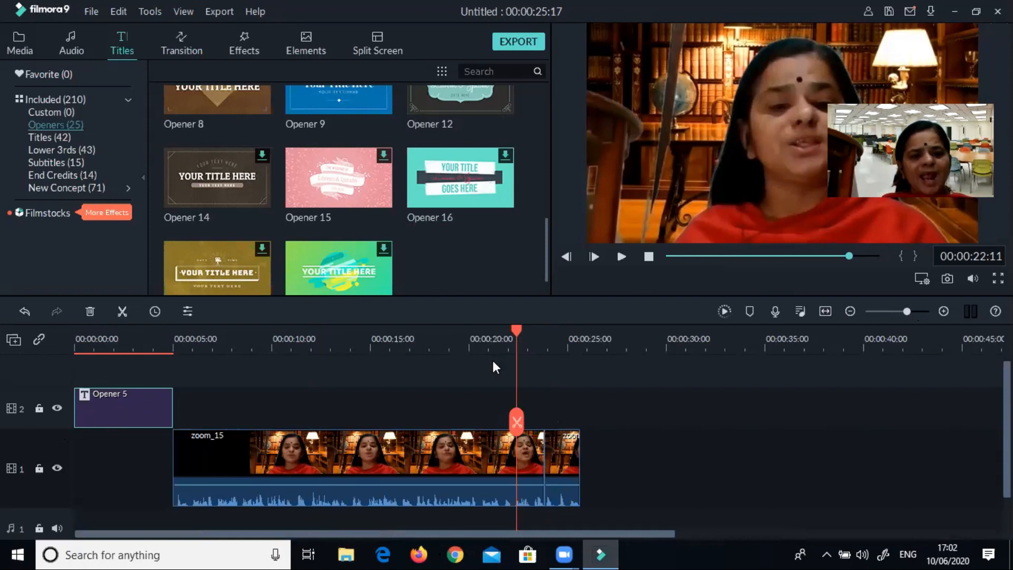
pyautogui.moveTo(514, 328); pyautogui.dragTo(40, 347)
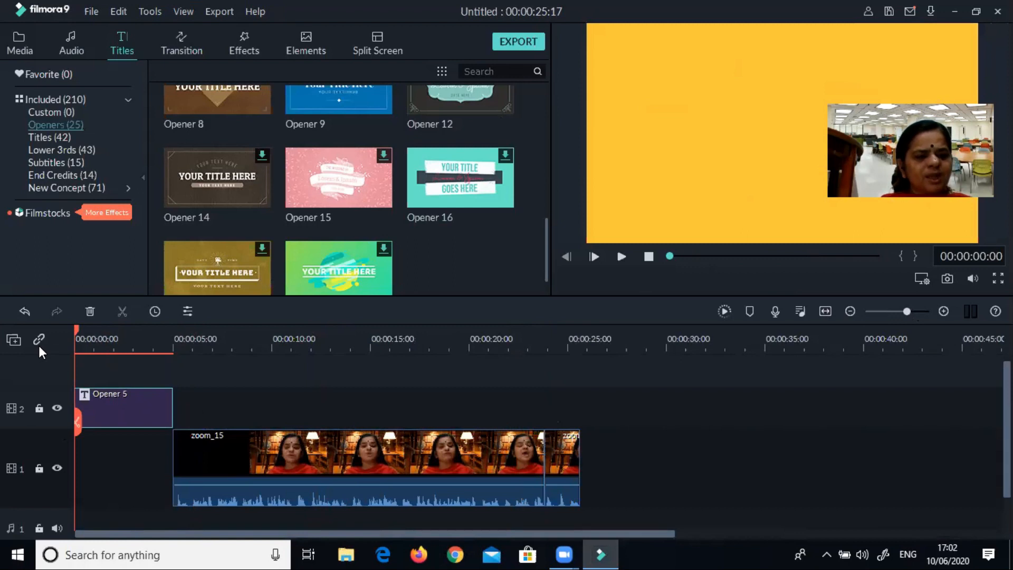
# Browse the included audio categories from Young & Bright through Sound Effect for suitable background music.
pyautogui.click(72, 55)
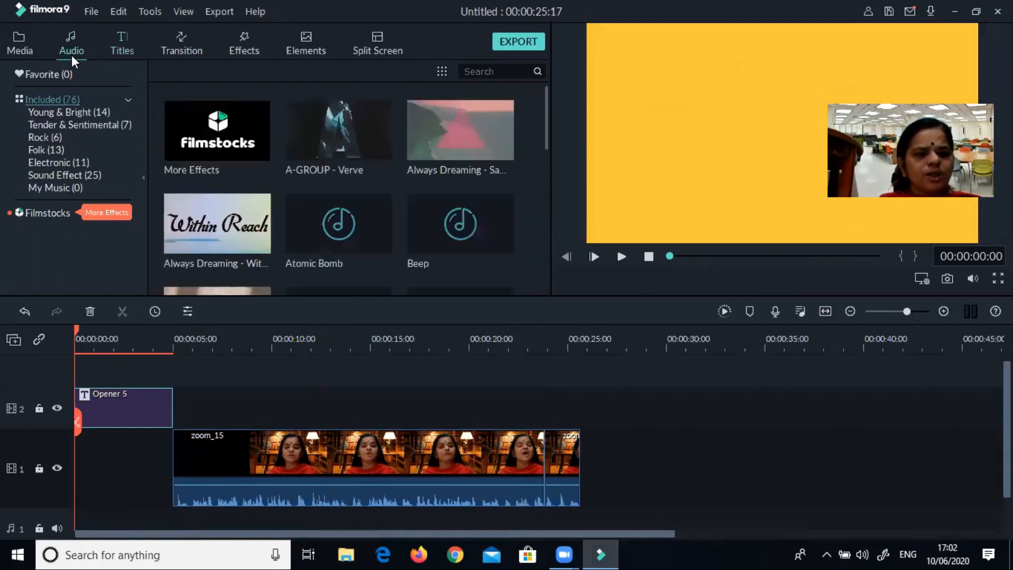
pyautogui.click(46, 109)
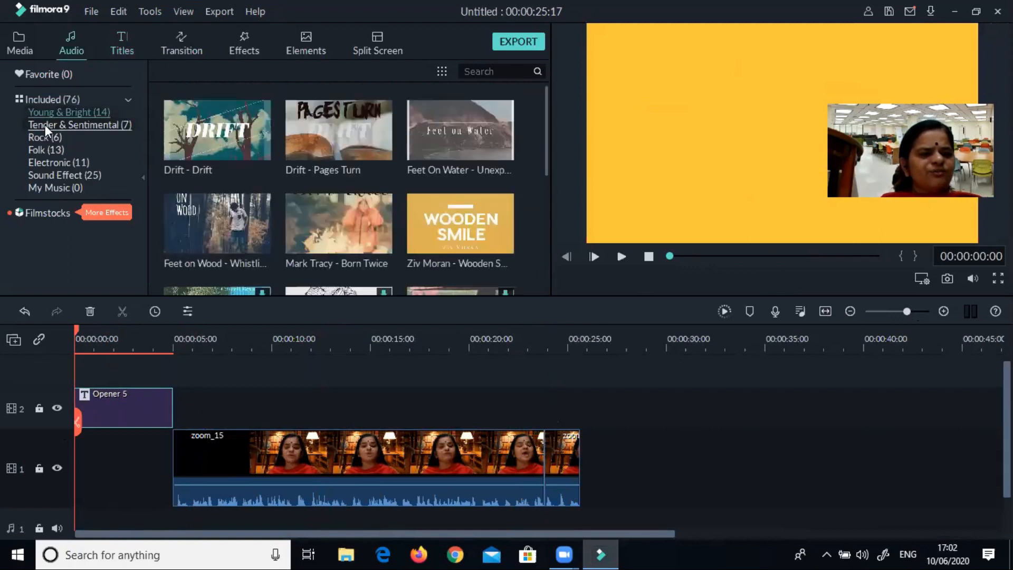
pyautogui.click(45, 126)
pyautogui.click(46, 139)
pyautogui.click(46, 148)
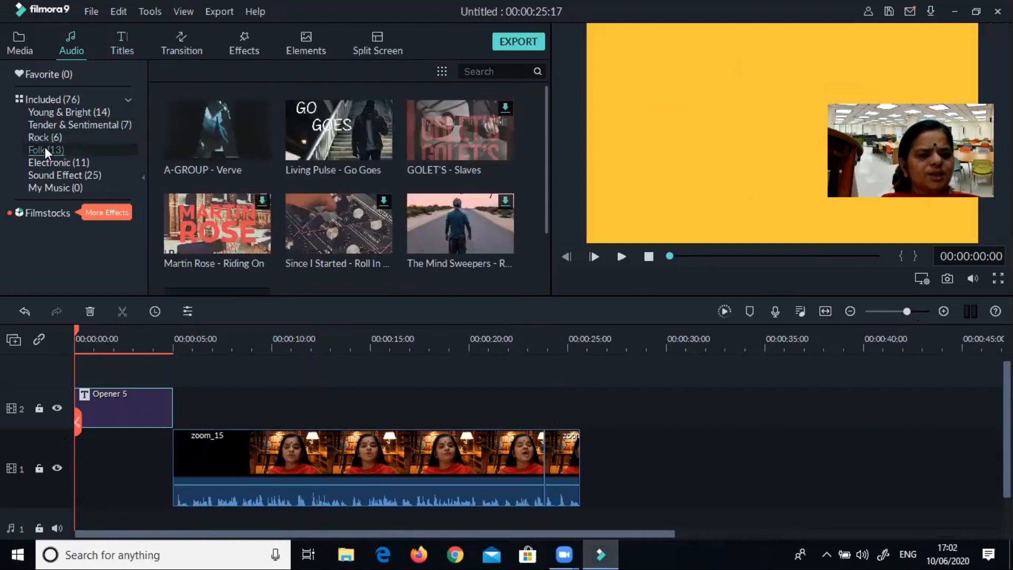
pyautogui.click(46, 161)
pyautogui.click(46, 174)
pyautogui.click(46, 187)
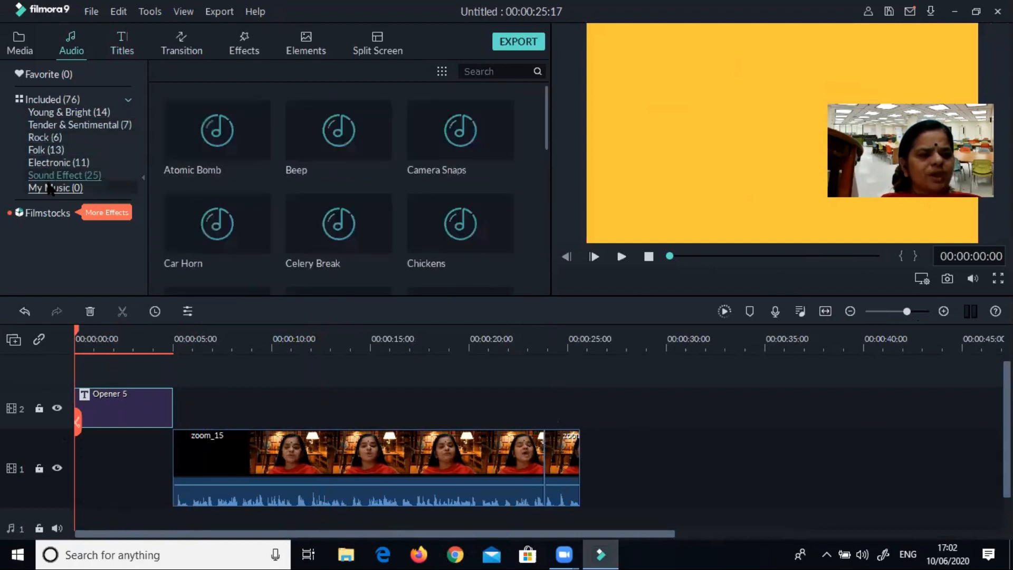
# Add the Benjamin Thompson - Lullaby track from Tender & Sentimental to audio track 1 at the project start.
pyautogui.click(56, 120)
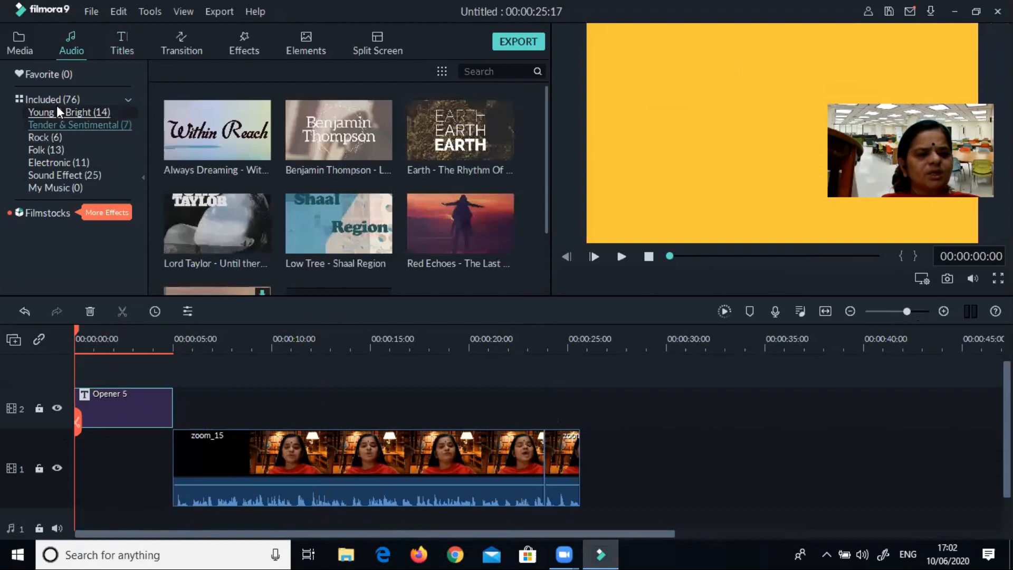
pyautogui.click(56, 106)
pyautogui.click(56, 123)
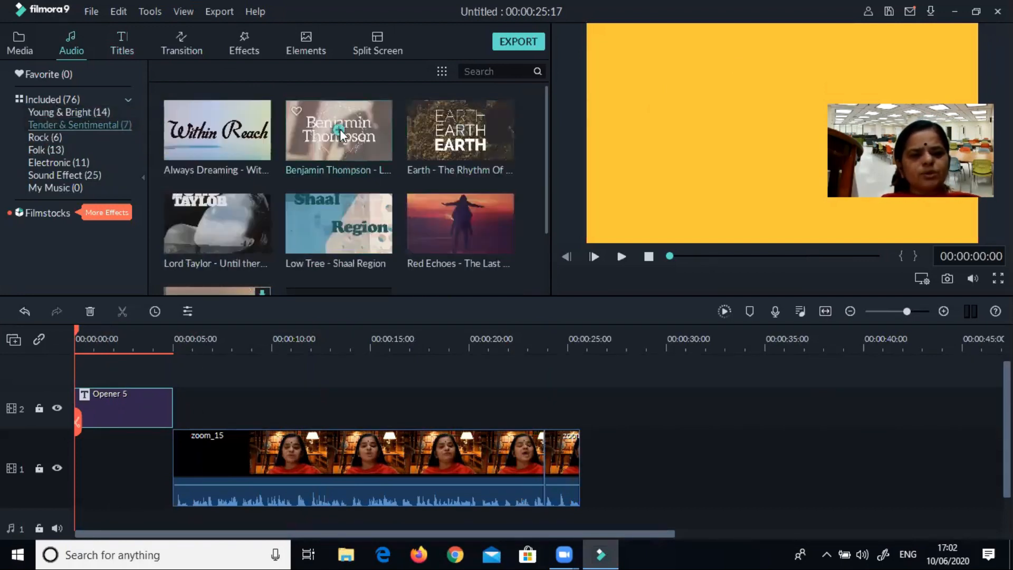
pyautogui.click(341, 133)
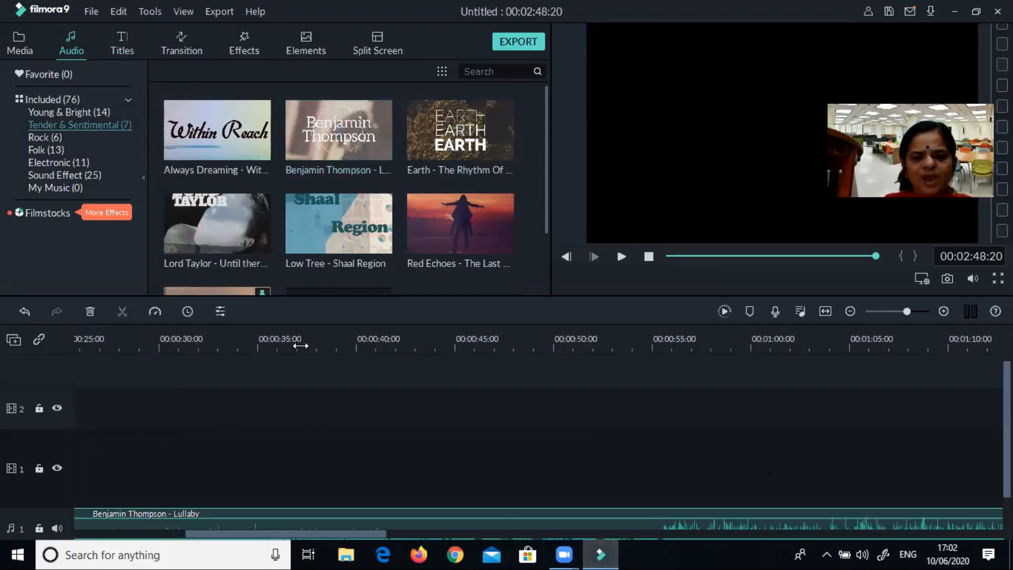
# Split the Lullaby track at 00:00:05:00, where Opener 5 ends, and delete the part after the cut.
pyautogui.click(669, 256)
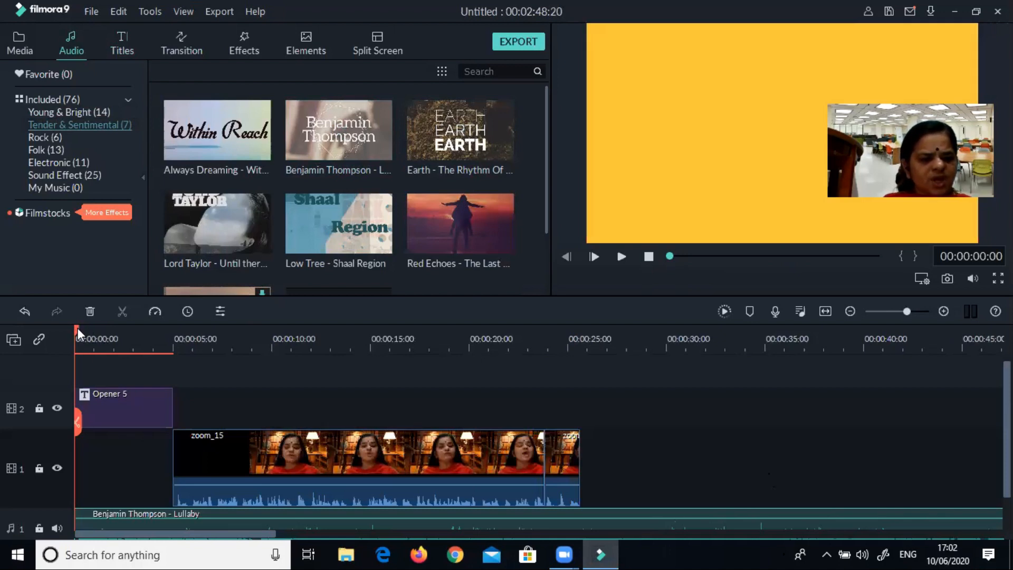
pyautogui.moveTo(78, 334); pyautogui.dragTo(176, 411)
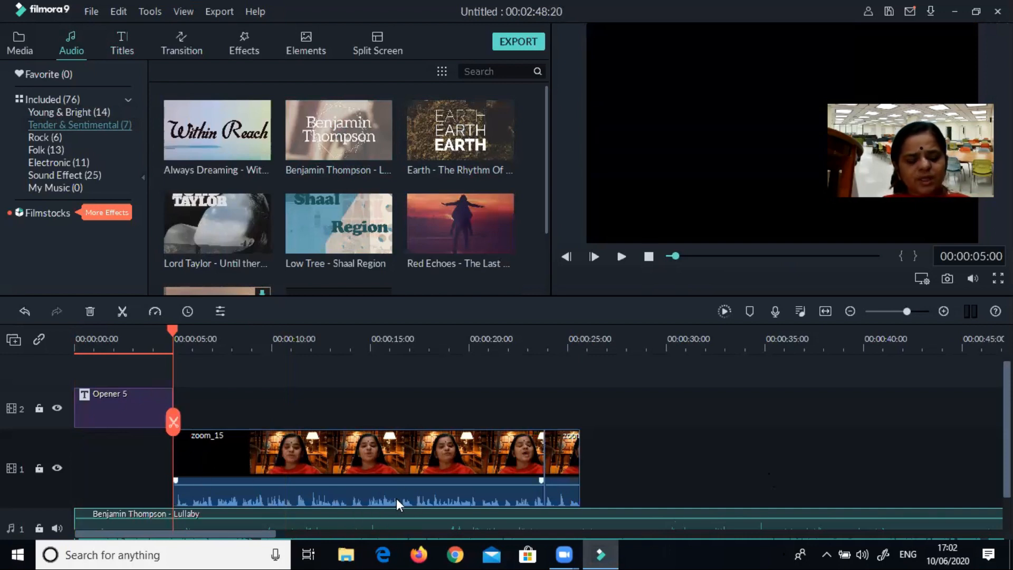
pyautogui.click(174, 433)
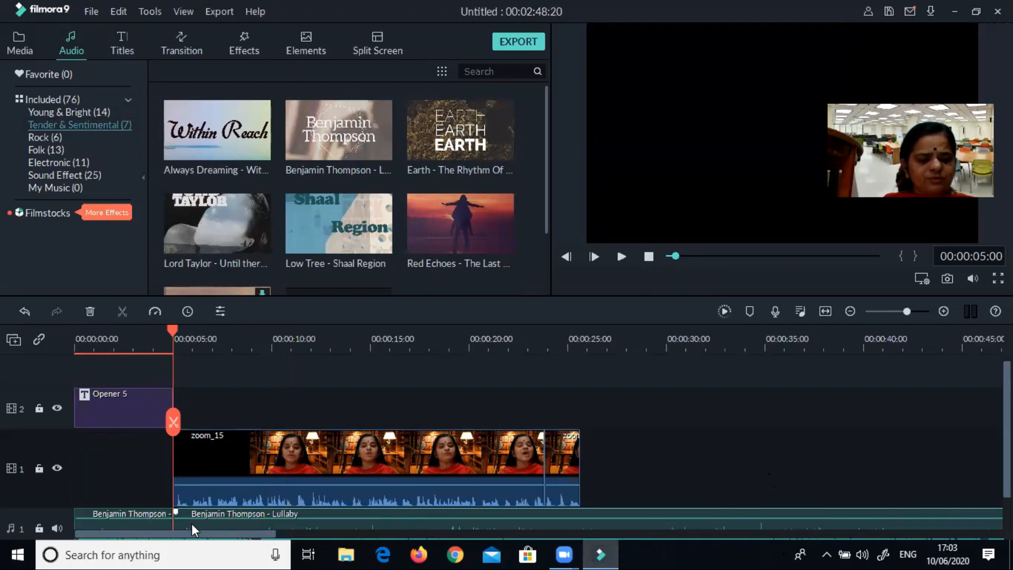
pyautogui.press('Delete')
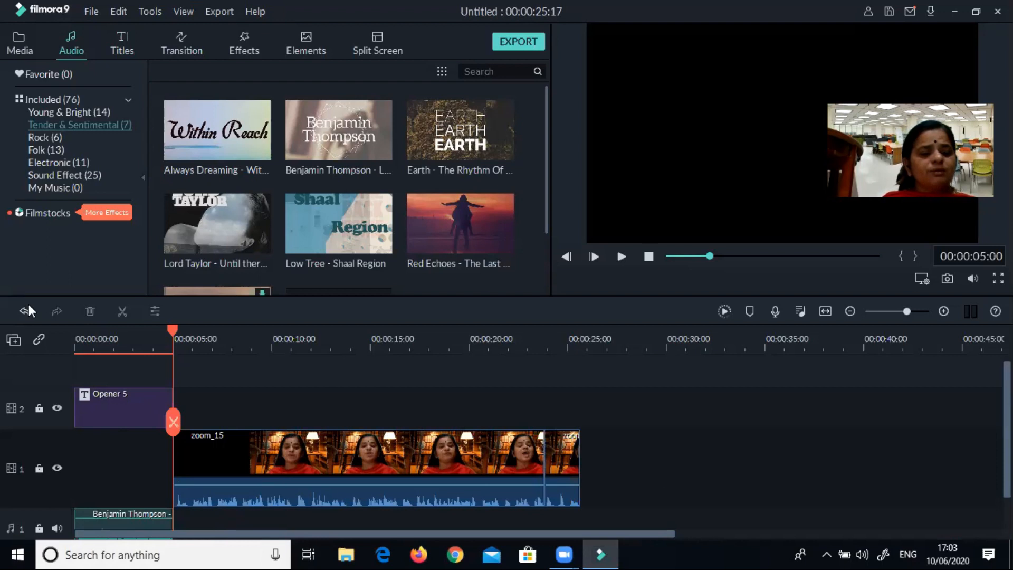
# Play the project from the start to check the music under the opener and the change to zoom_15.
pyautogui.moveTo(169, 329); pyautogui.dragTo(36, 322)
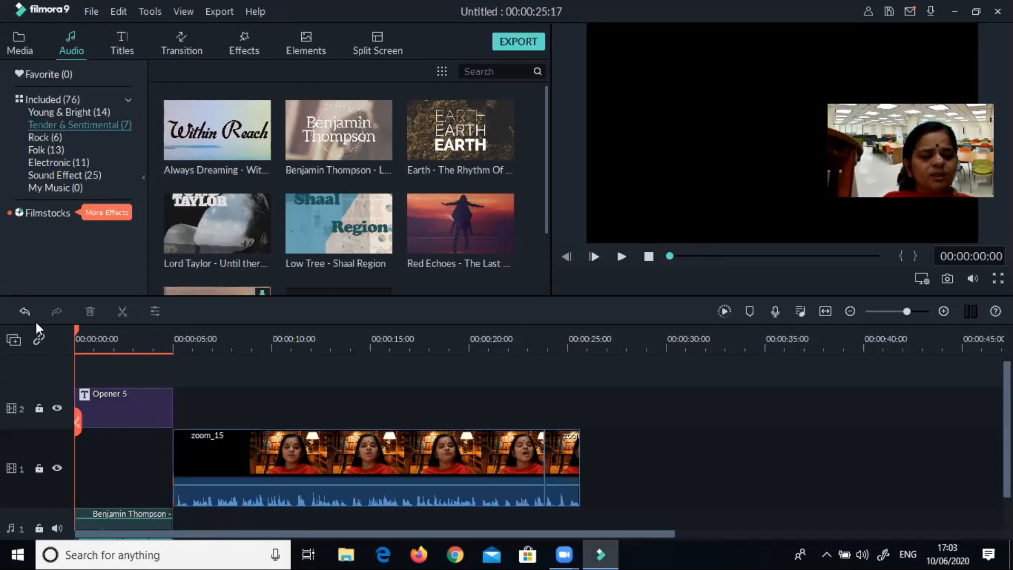
pyautogui.click(614, 256)
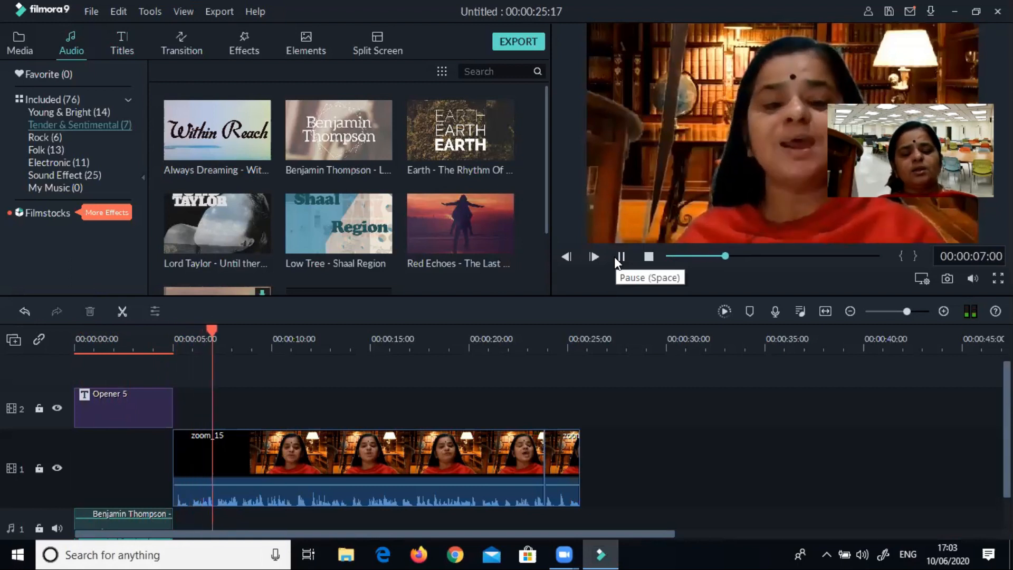
pyautogui.click(617, 257)
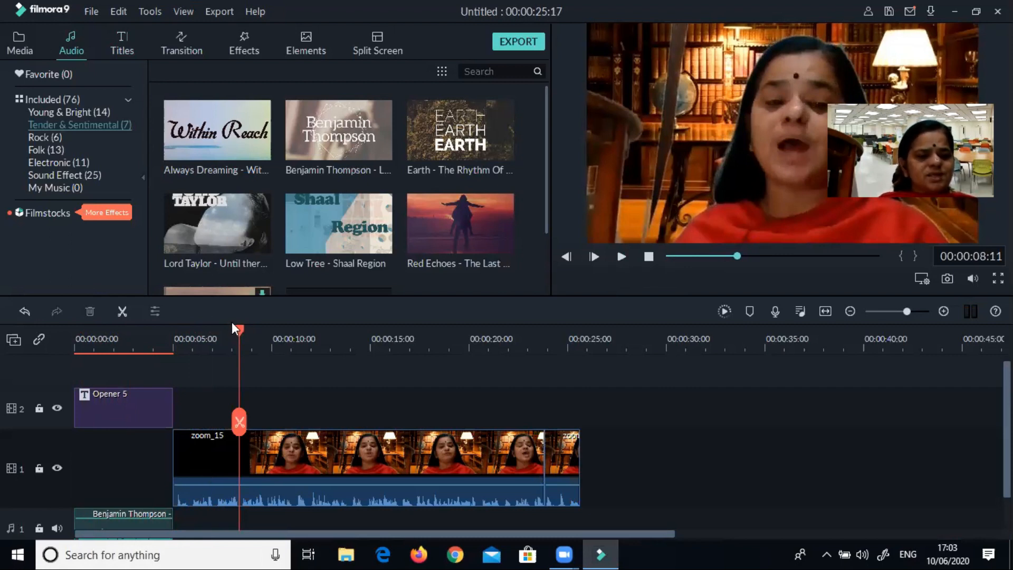
# Add the Lower Third 5 title to track 2 above the zoom_15 clip, starting at 00:00:06:05.
pyautogui.moveTo(236, 329); pyautogui.dragTo(196, 324)
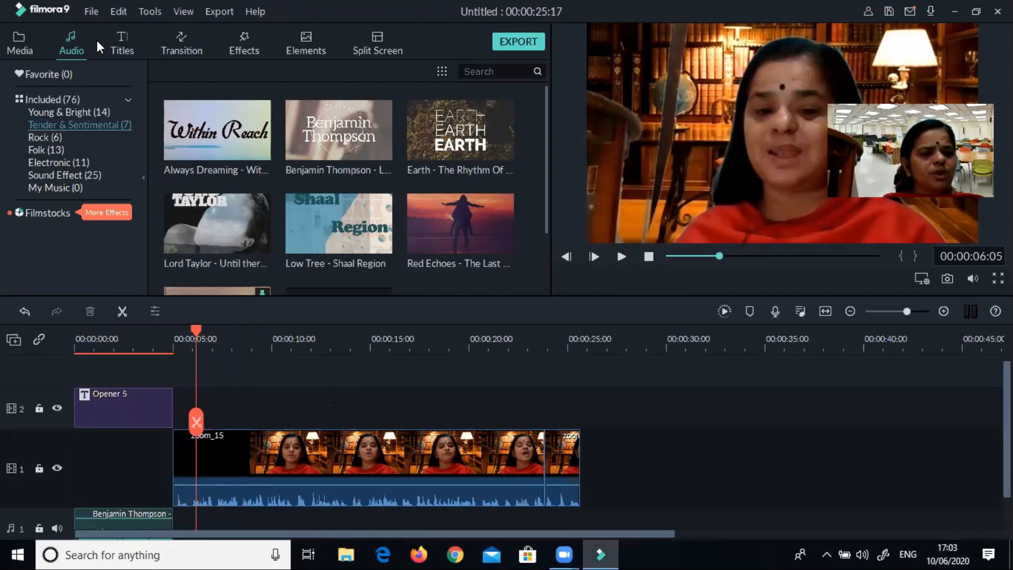
pyautogui.click(129, 44)
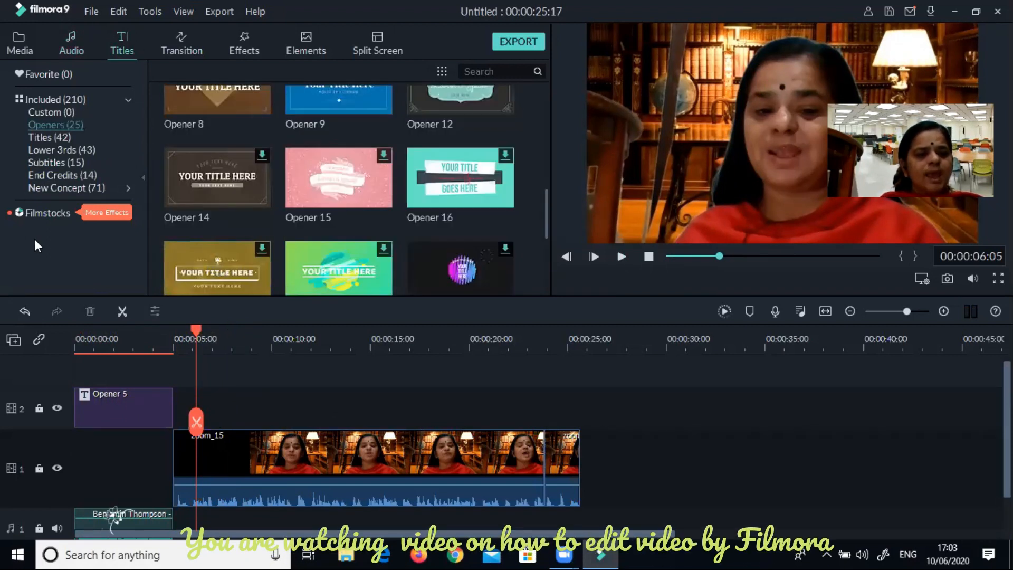
pyautogui.click(70, 150)
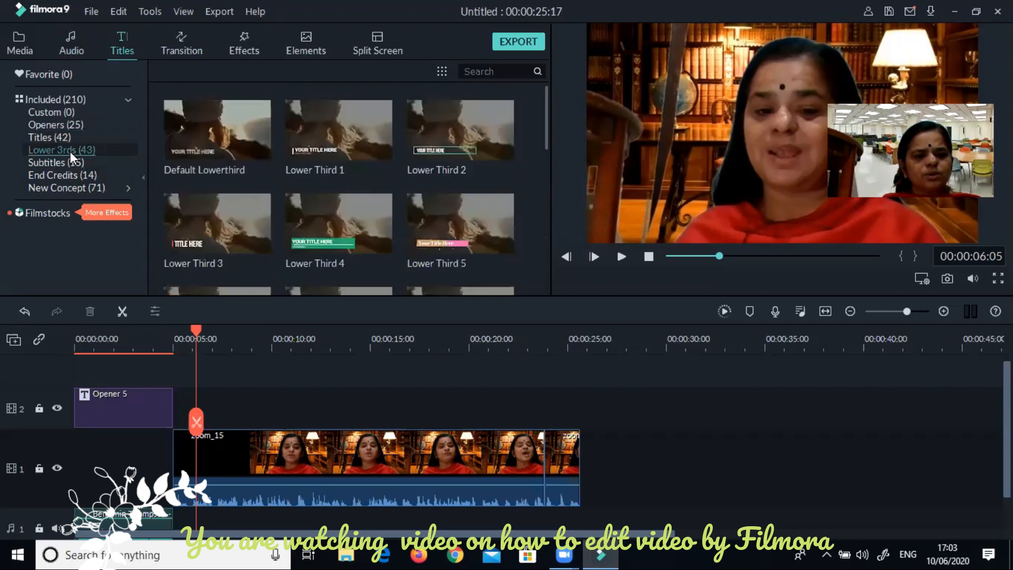
pyautogui.click(461, 232)
pyautogui.click(460, 223)
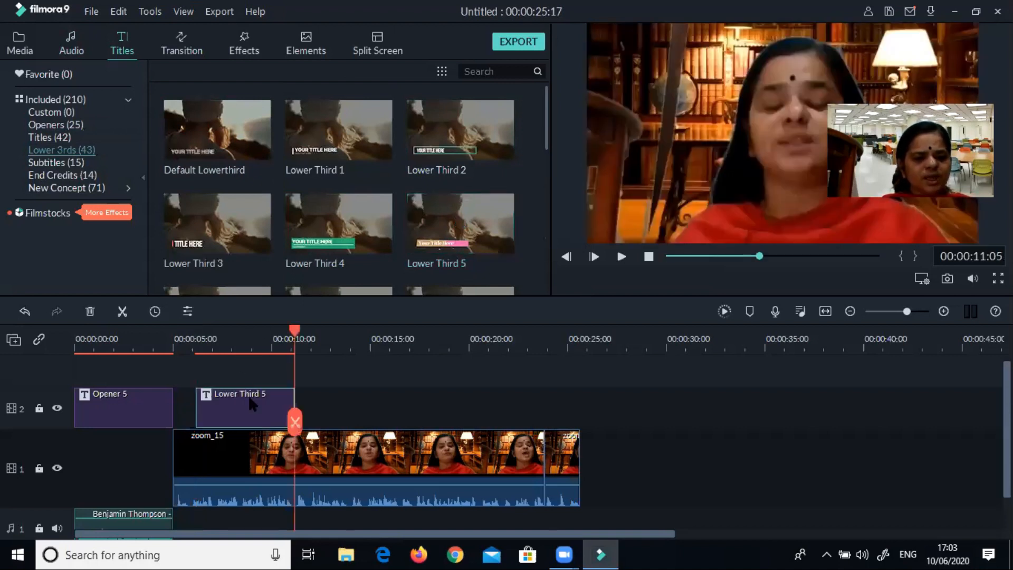
# Replace the placeholder text of Lower Third 5 with the speaker's title and full name, and confirm.
pyautogui.doubleClick(252, 404)
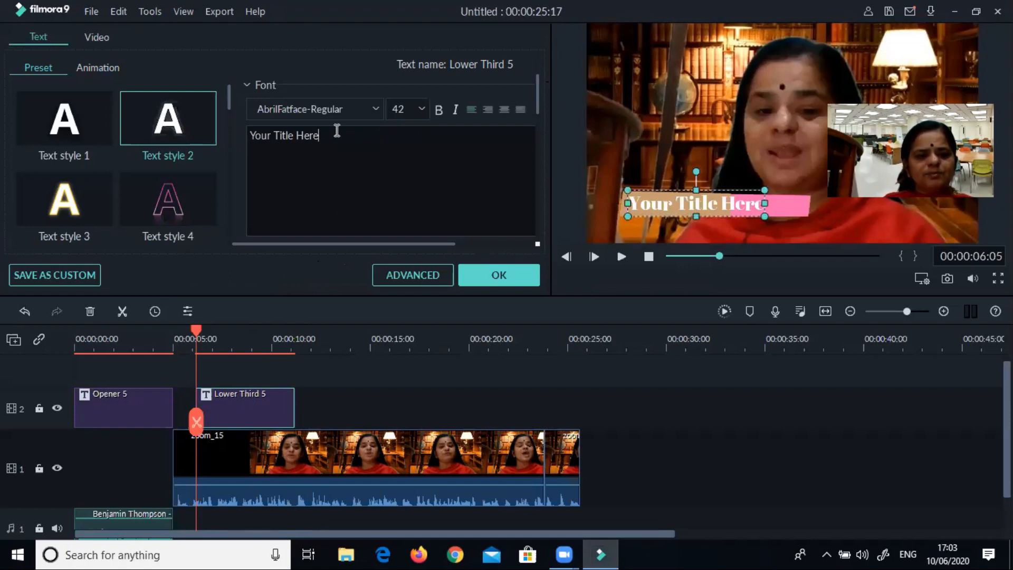
pyautogui.press('BackSpace')
pyautogui.press('BackSpace')
pyautogui.press('BackSpace')
pyautogui.press('BackSpace')
pyautogui.press('BackSpace')
pyautogui.press('BackSpace')
pyautogui.press('BackSpace')
pyautogui.press('BackSpace')
pyautogui.press('BackSpace')
pyautogui.press('BackSpace')
pyautogui.press('BackSpace')
pyautogui.press('BackSpace')
pyautogui.press('BackSpace')
pyautogui.press('BackSpace')
pyautogui.press('BackSpace')
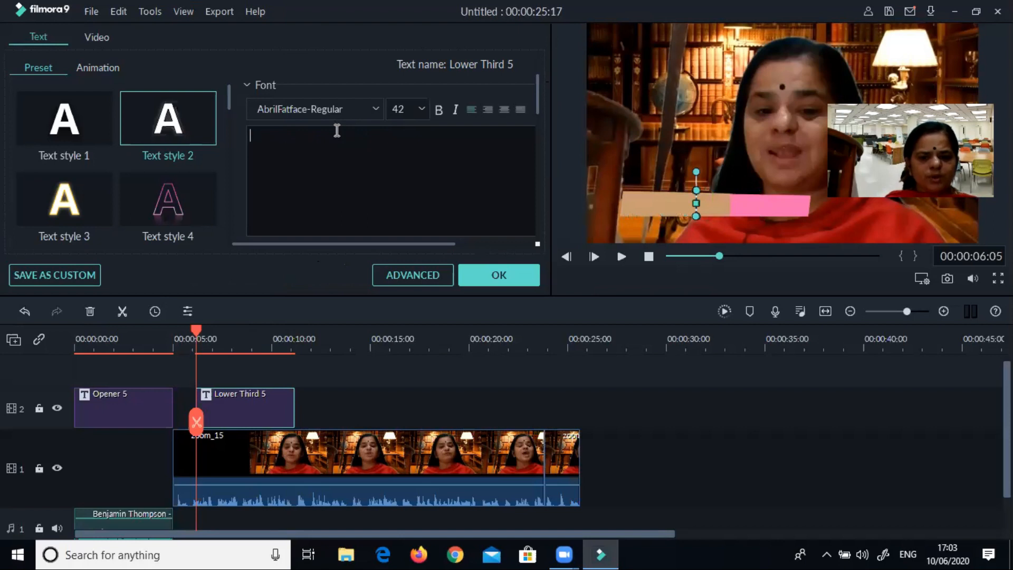
pyautogui.write('Dr. AMITA MAH')
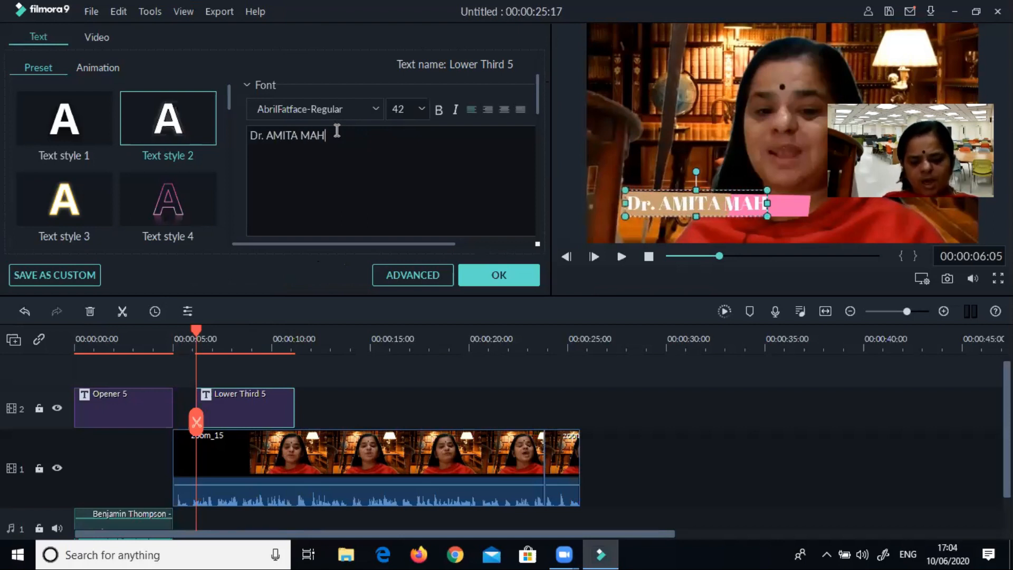
pyautogui.write('OR')
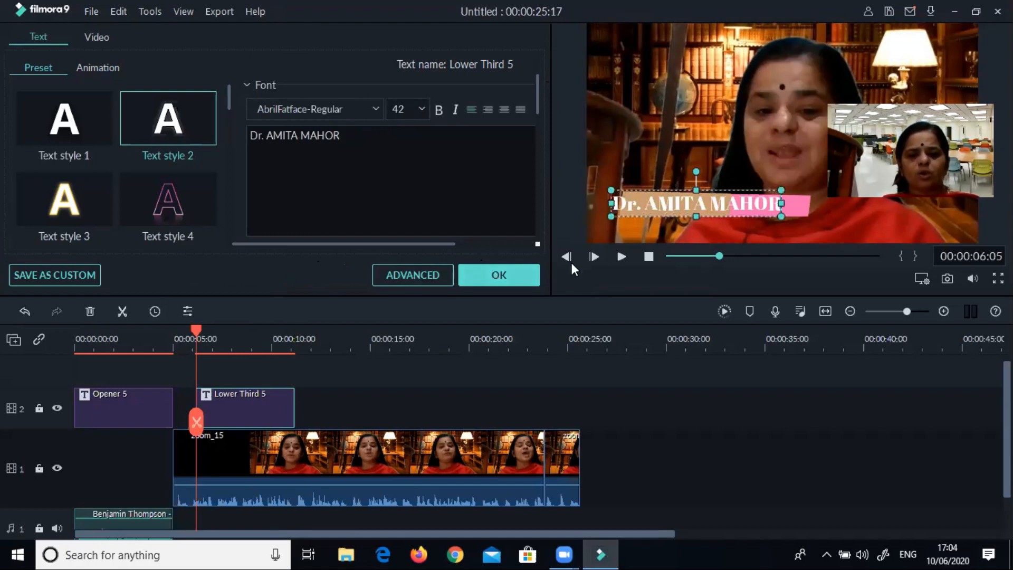
pyautogui.click(516, 276)
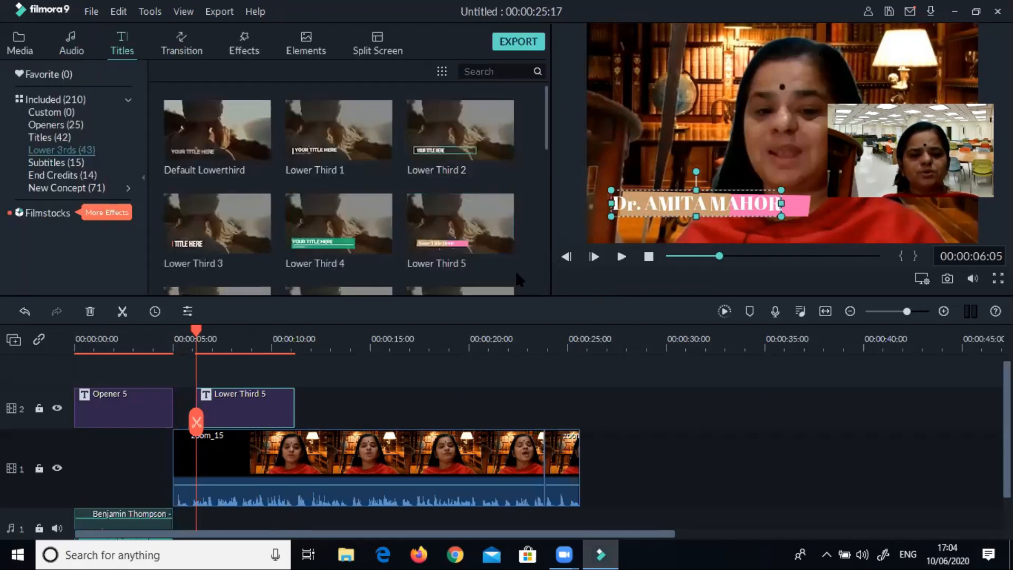
# Play the project from the start through the opener to check how the lower-third name caption appears.
pyautogui.moveTo(195, 326); pyautogui.dragTo(16, 366)
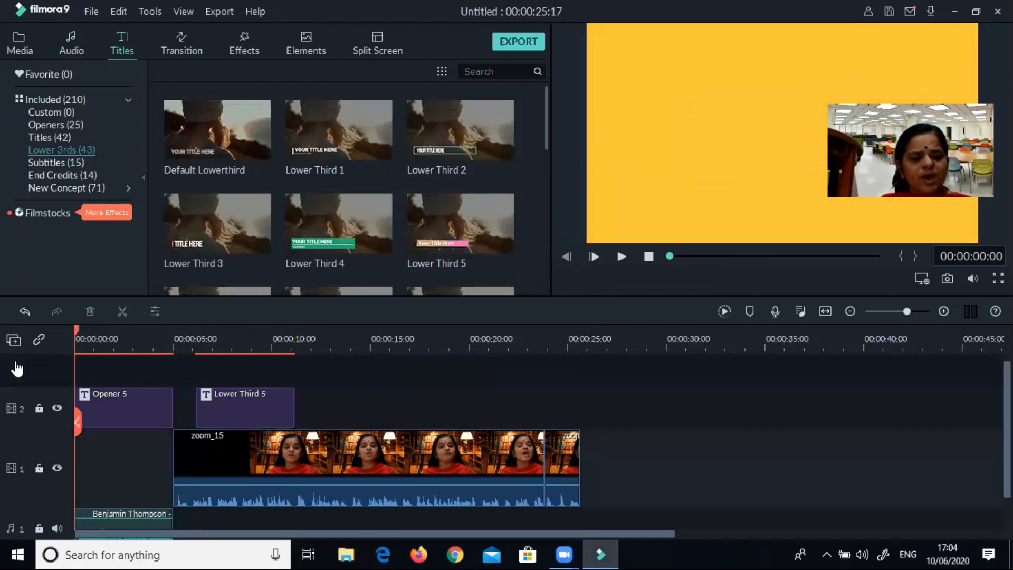
pyautogui.click(616, 260)
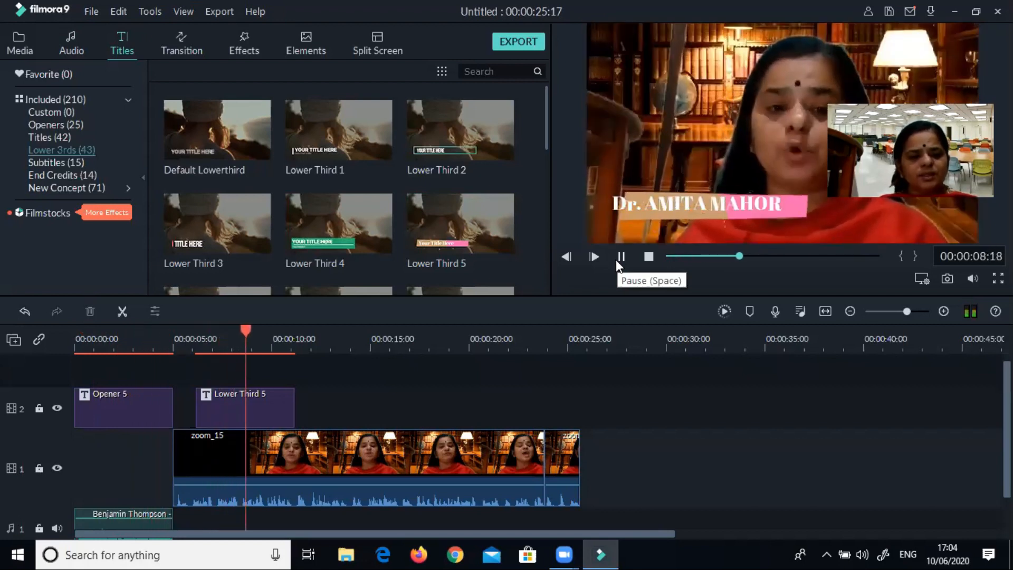
pyautogui.click(621, 259)
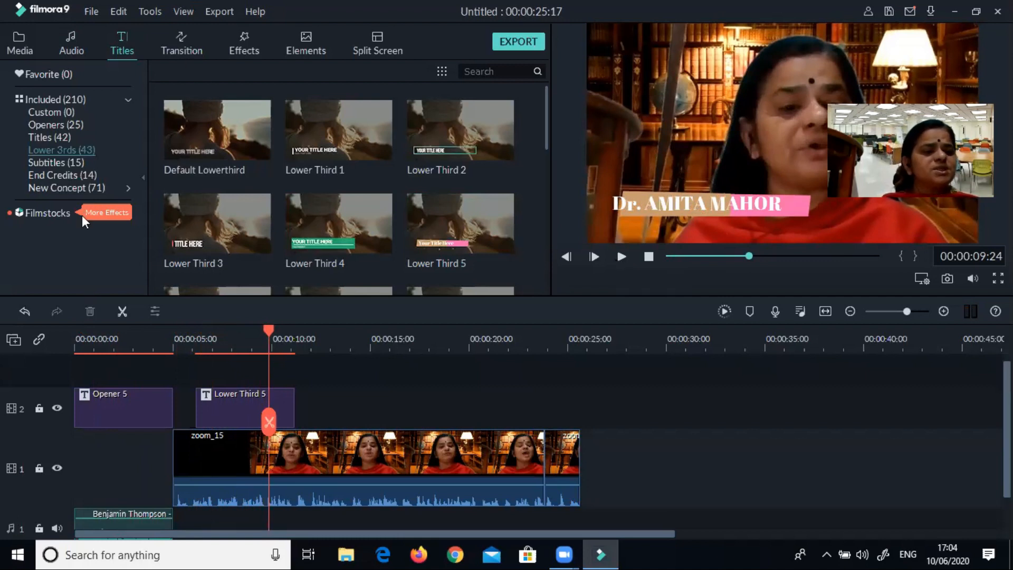
# Add the Credit 3 end-credits title to track 2 directly after the end of the zoom_15 video, starting at 00:00:25:16.
pyautogui.click(69, 159)
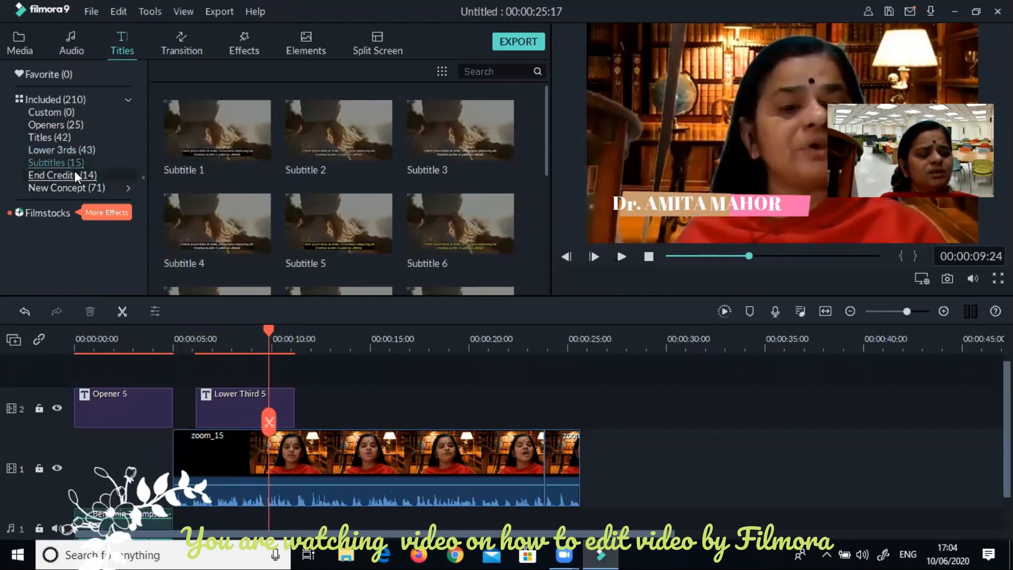
pyautogui.click(74, 172)
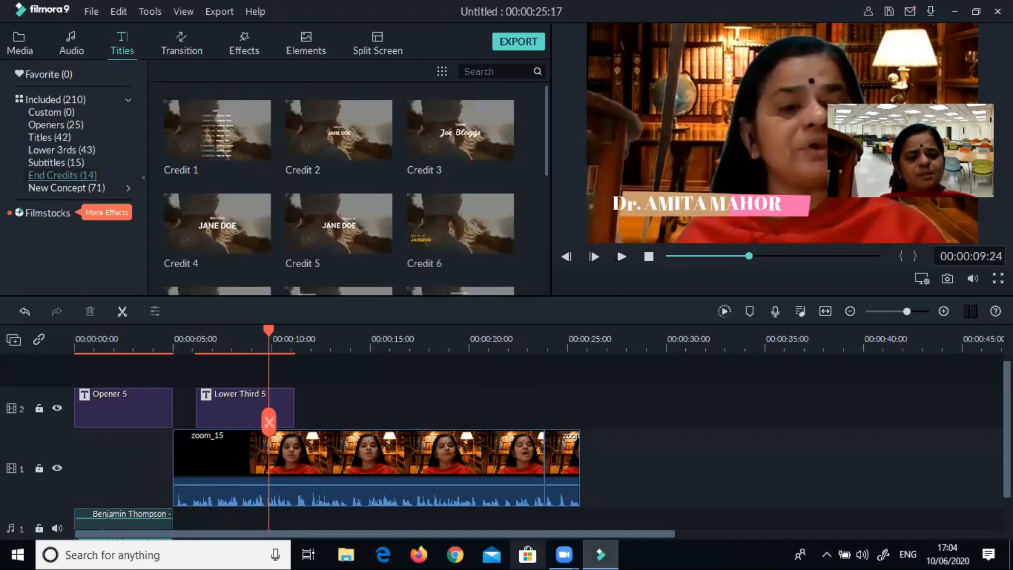
pyautogui.moveTo(265, 327); pyautogui.dragTo(582, 360)
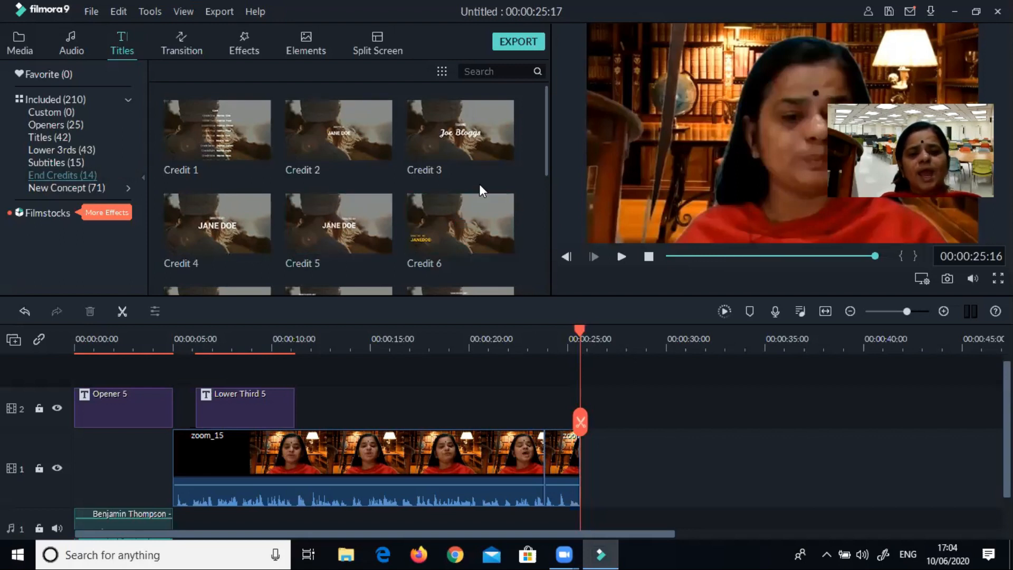
pyautogui.click(548, 194)
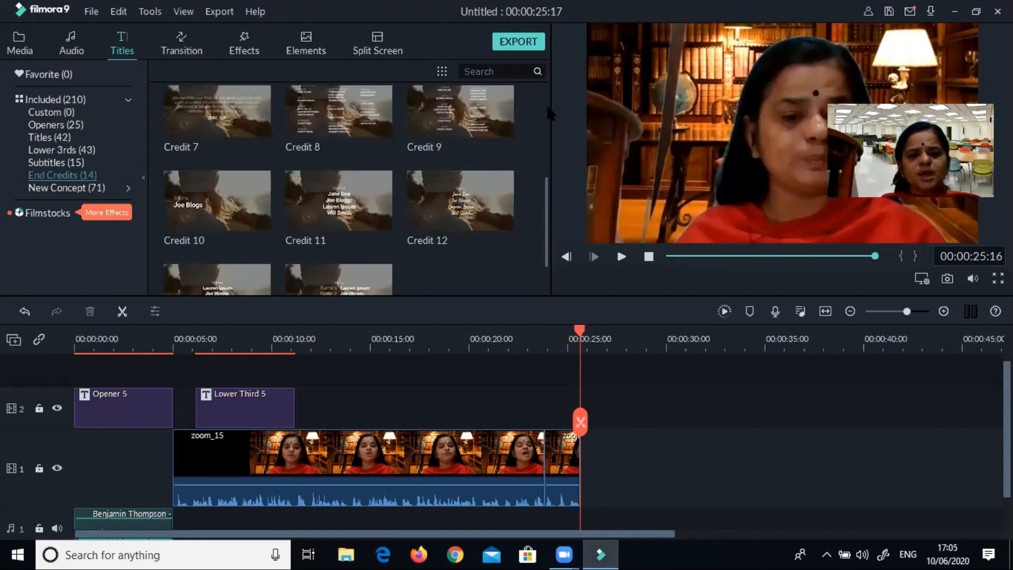
pyautogui.scroll(3, 484, 113)
pyautogui.click(460, 130)
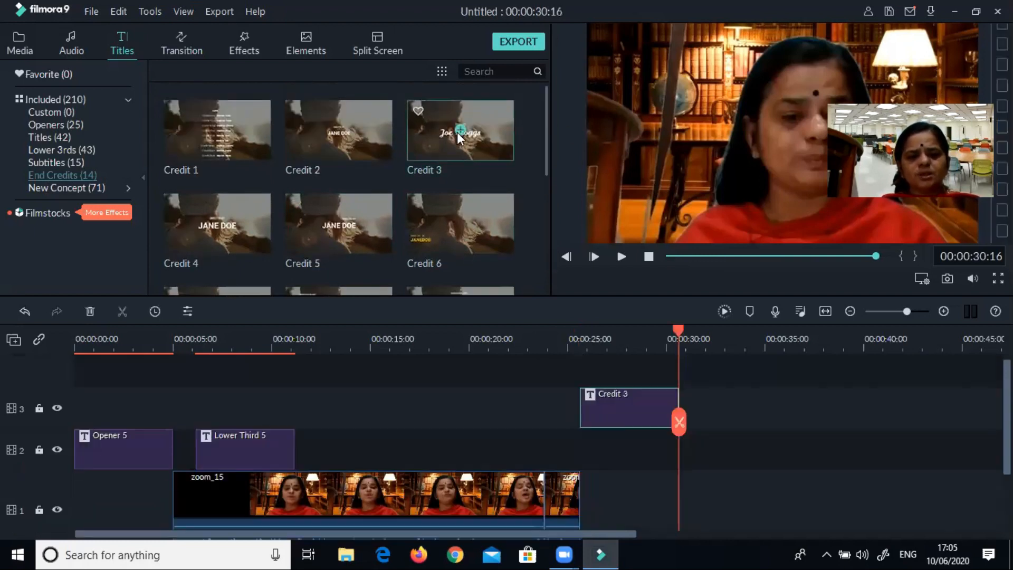
pyautogui.moveTo(637, 409); pyautogui.dragTo(635, 433)
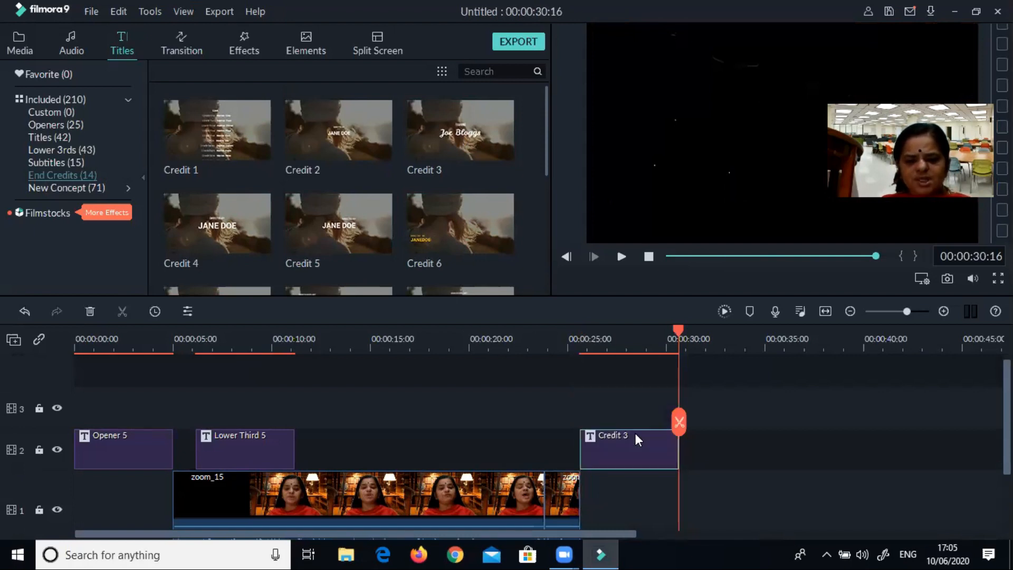
# Replace the STARRING line of the Credit 3 title with "THANKS FOR WATCHING THIS VIDEO" and delete the placeholder name below it.
pyautogui.doubleClick(636, 435)
pyautogui.click(319, 135)
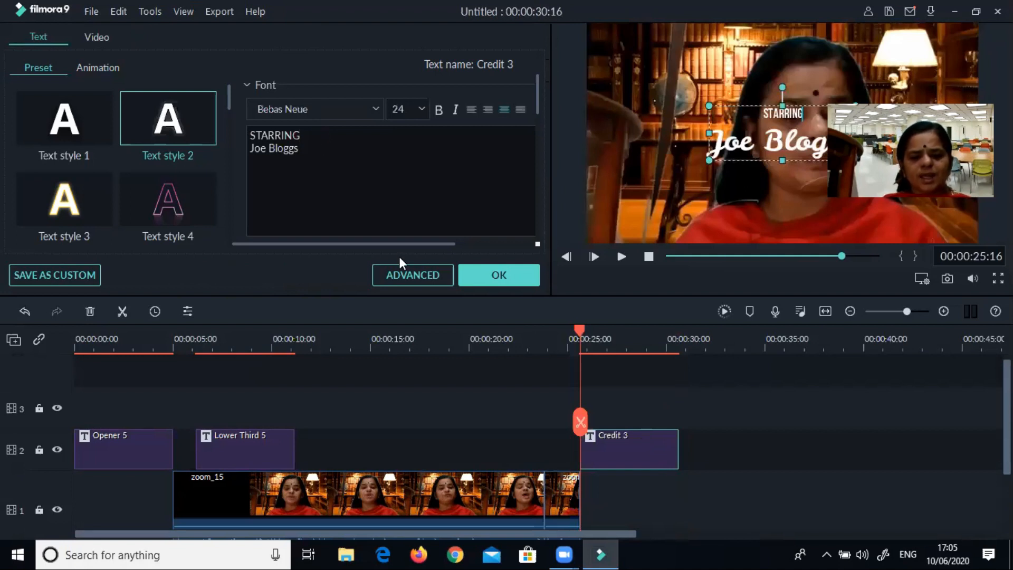
pyautogui.click(305, 135)
pyautogui.press('BackSpace')
pyautogui.press('BackSpace')
pyautogui.press('BackSpace')
pyautogui.press('BackSpace')
pyautogui.press('BackSpace')
pyautogui.press('BackSpace')
pyautogui.press('BackSpace')
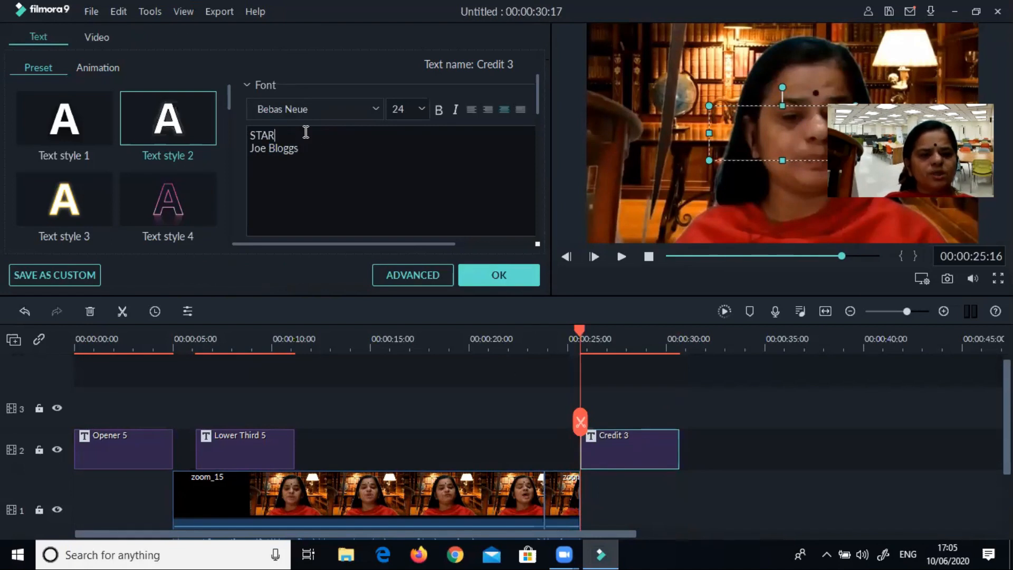
pyautogui.press('BackSpace')
pyautogui.write('tHANKS FOR WA')
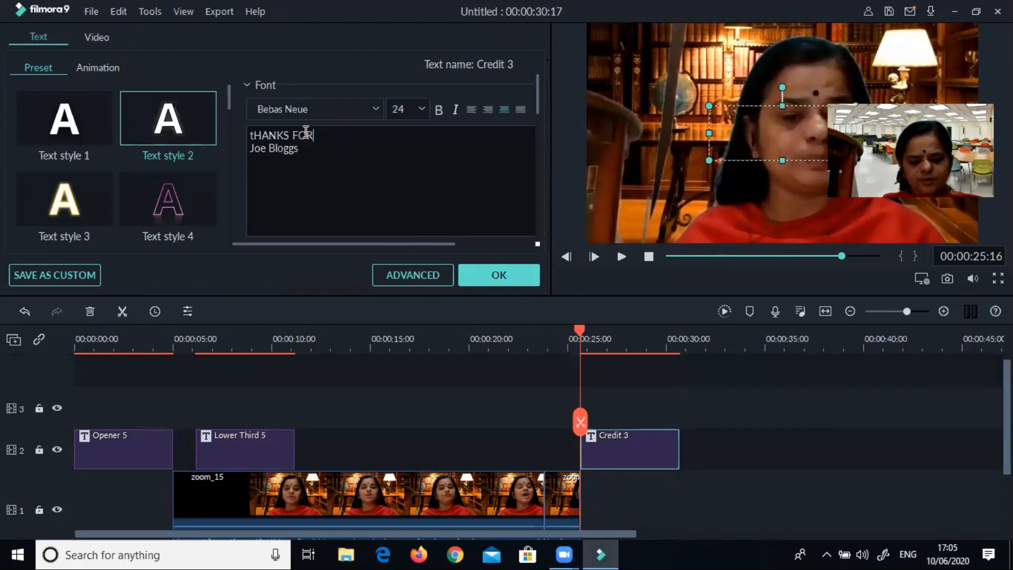
pyautogui.write('T')
pyautogui.write('CHING THIS VIDEO')
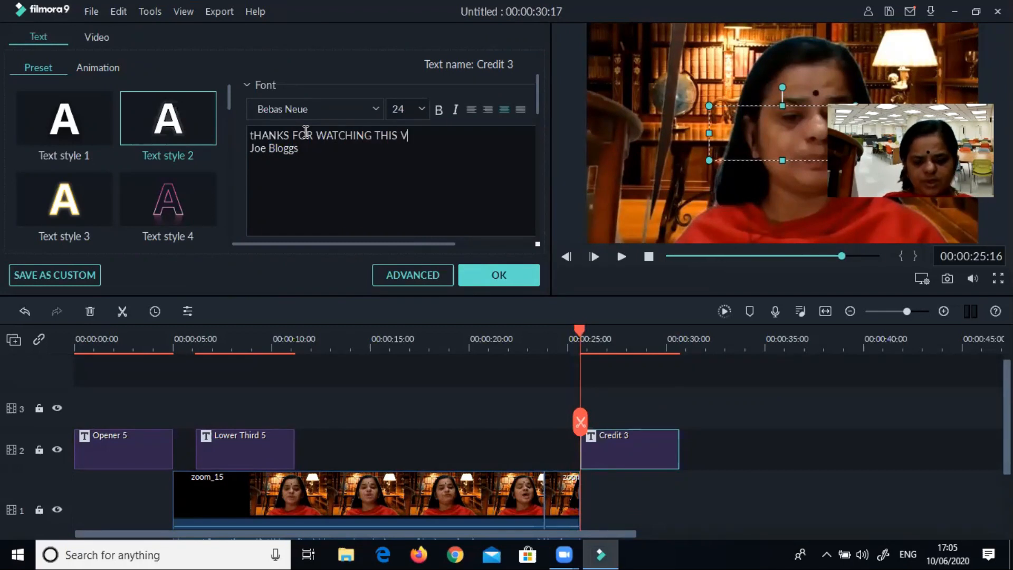
pyautogui.press('Down')
pyautogui.press('BackSpace')
pyautogui.press('BackSpace')
pyautogui.press('BackSpace')
pyautogui.press('BackSpace')
pyautogui.press('BackSpace')
pyautogui.press('BackSpace')
pyautogui.press('BackSpace')
pyautogui.press('BackSpace')
pyautogui.press('BackSpace')
pyautogui.press('BackSpace')
pyautogui.click(255, 136)
pyautogui.press('BackSpace')
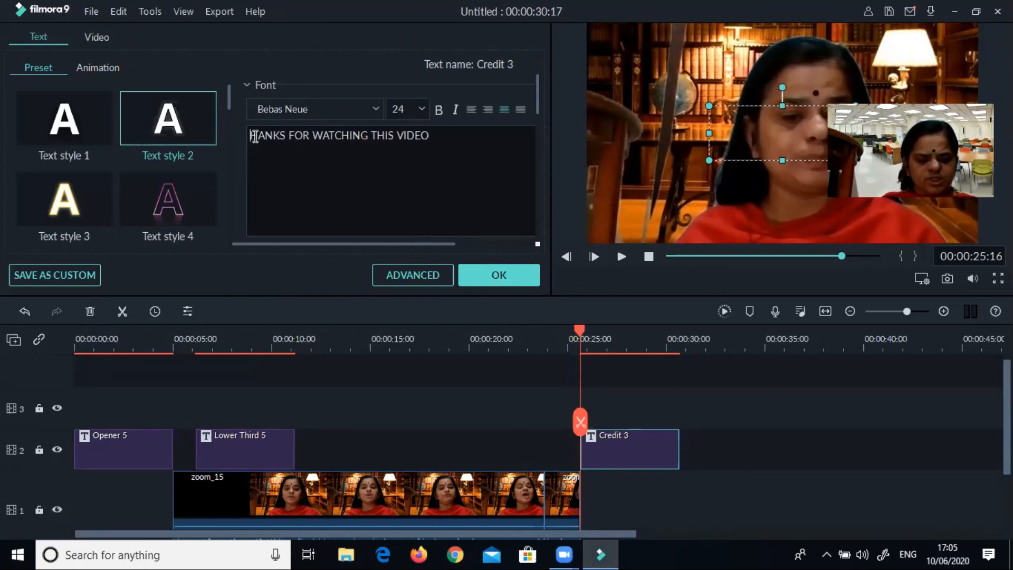
pyautogui.write('T')
# Enter the speaker's title and full name, properly capitalised, as the second line of the Credit 3 text and confirm.
pyautogui.click(280, 169)
pyautogui.write('Dr amita mahor')
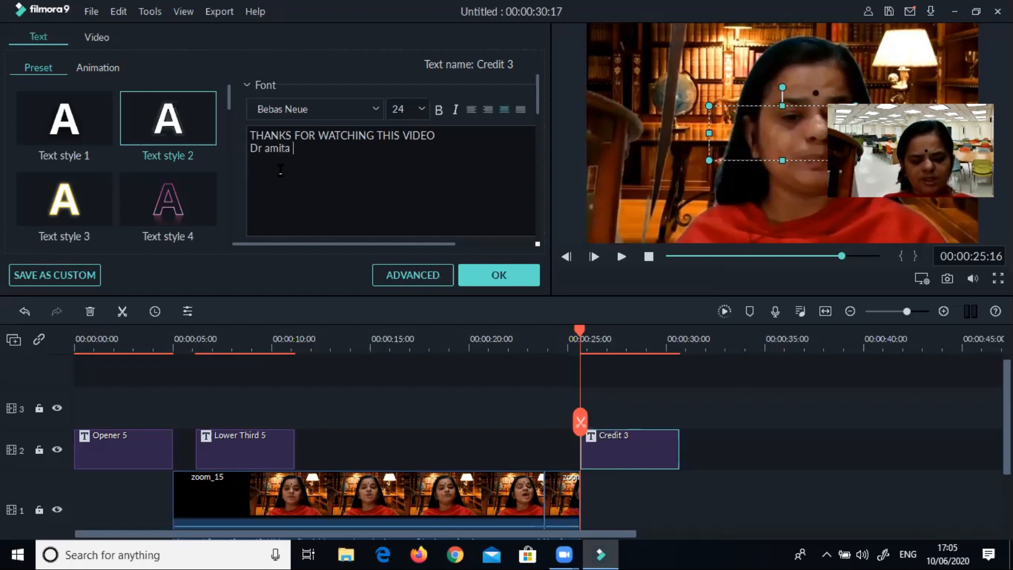
pyautogui.click(269, 150)
pyautogui.press('BackSpace')
pyautogui.write('A')
pyautogui.press('Right')
pyautogui.press('Right')
pyautogui.press('Right')
pyautogui.press('Right')
pyautogui.press('Delete')
pyautogui.press('Delete')
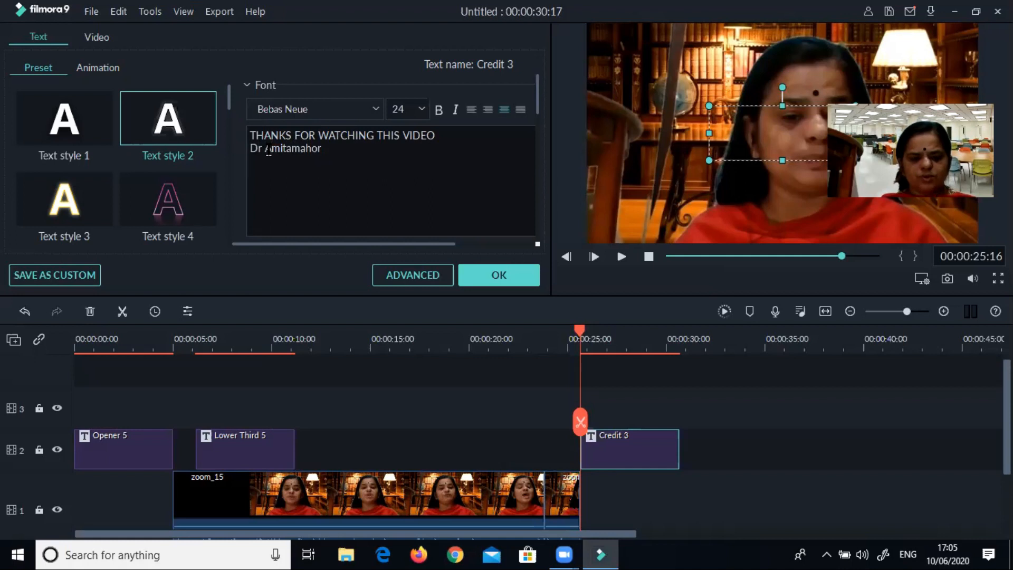
pyautogui.write('M')
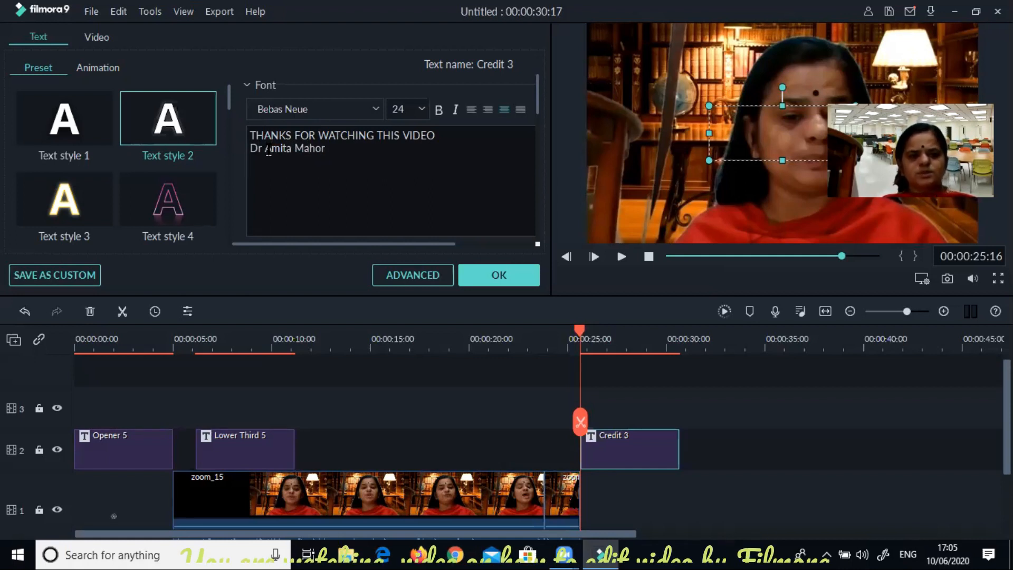
pyautogui.click(504, 270)
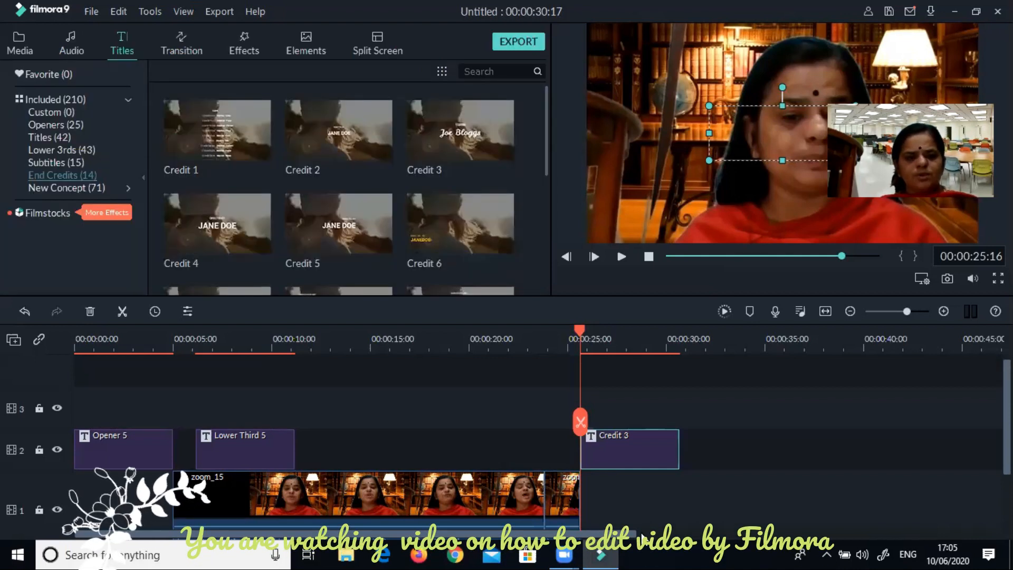
# Set the font size of the Credit 3 text to 32 and confirm the title.
pyautogui.doubleClick(654, 446)
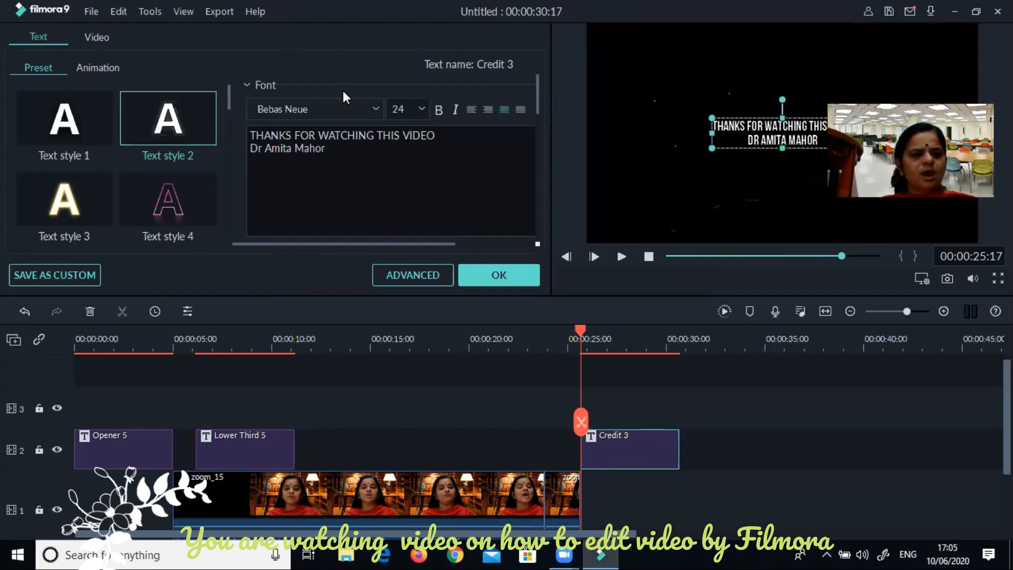
pyautogui.click(426, 105)
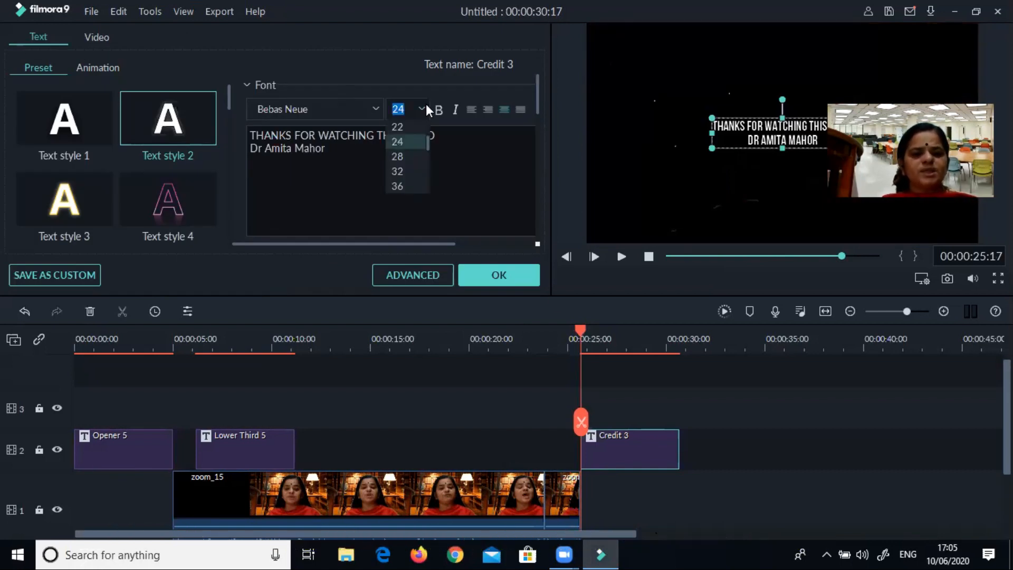
pyautogui.click(410, 170)
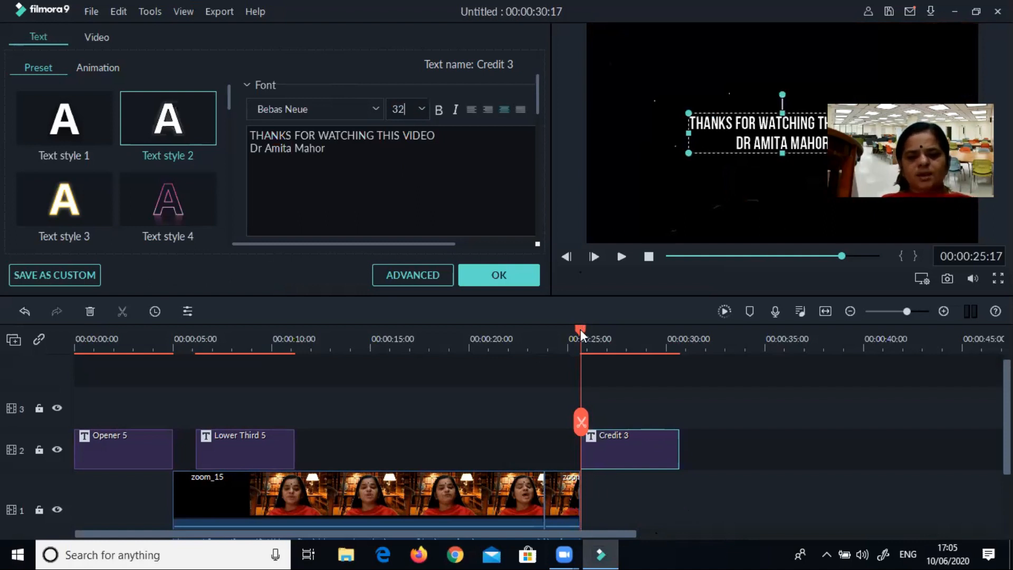
pyautogui.scroll(-3, 581, 422)
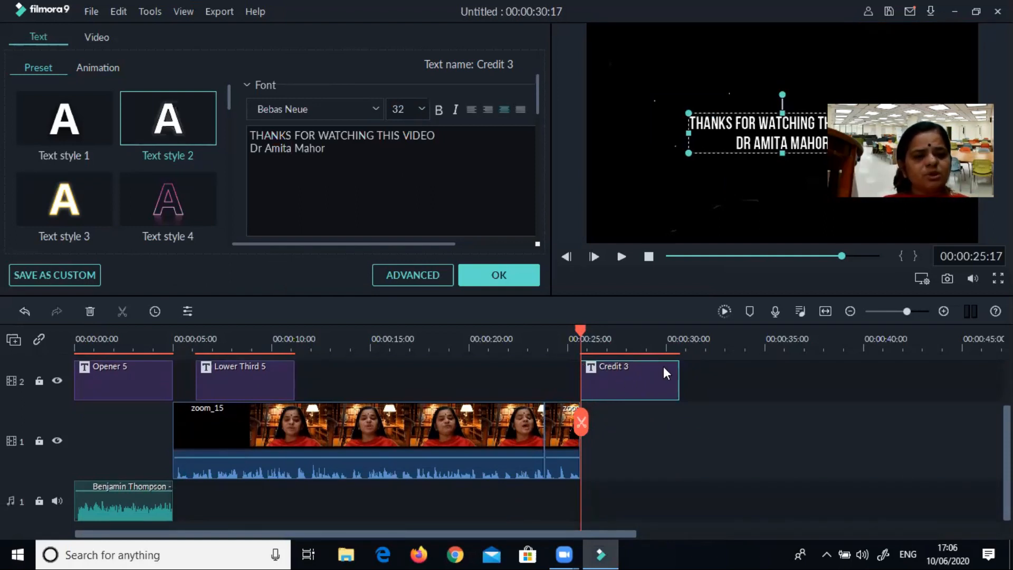
pyautogui.click(480, 278)
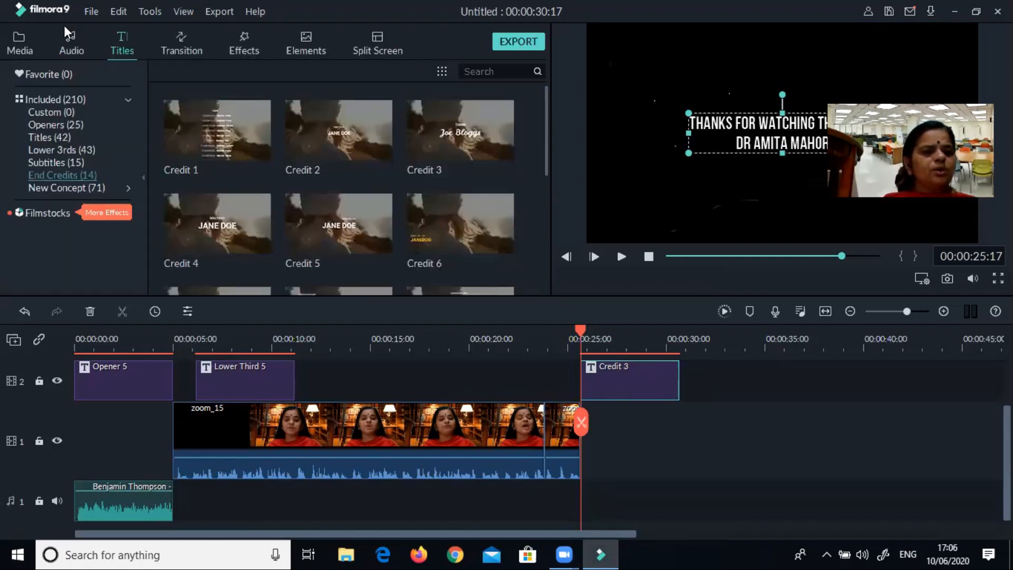
# Add the Tender & Sentimental track "Always Dreaming - Within Reach" to audio track 1, starting under the Credit 3 title.
pyautogui.click(71, 43)
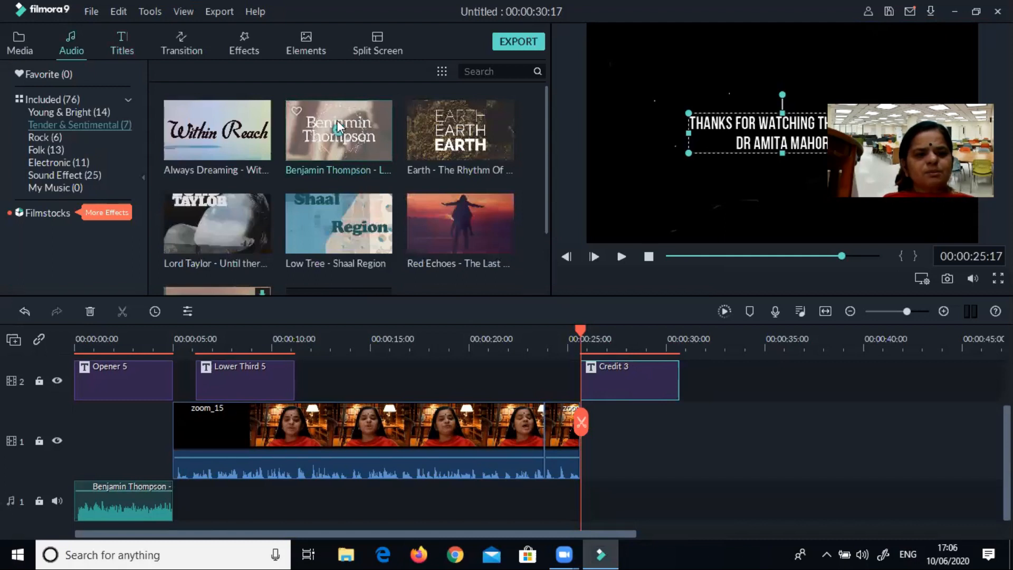
pyautogui.click(216, 130)
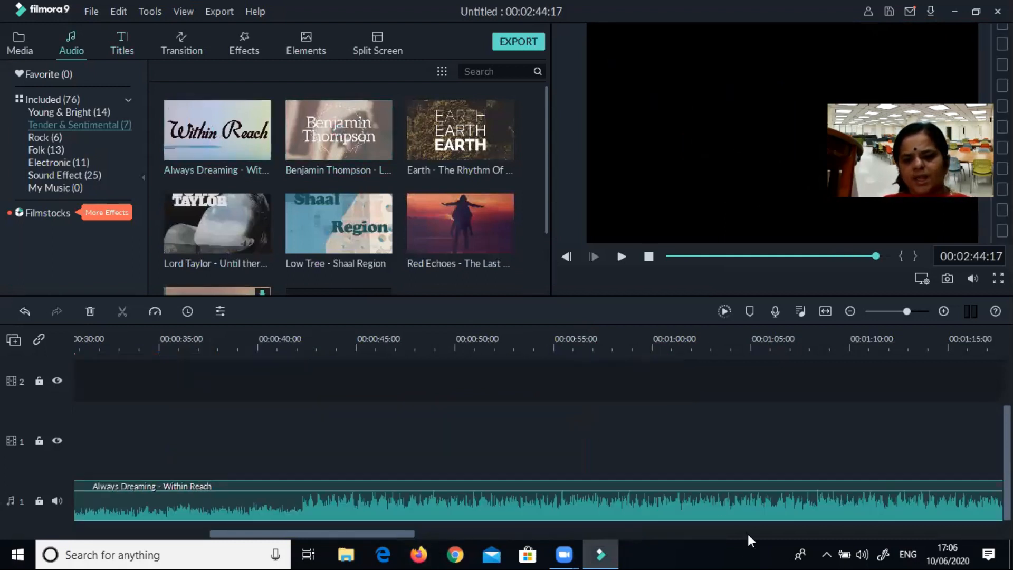
pyautogui.moveTo(805, 255); pyautogui.dragTo(606, 260)
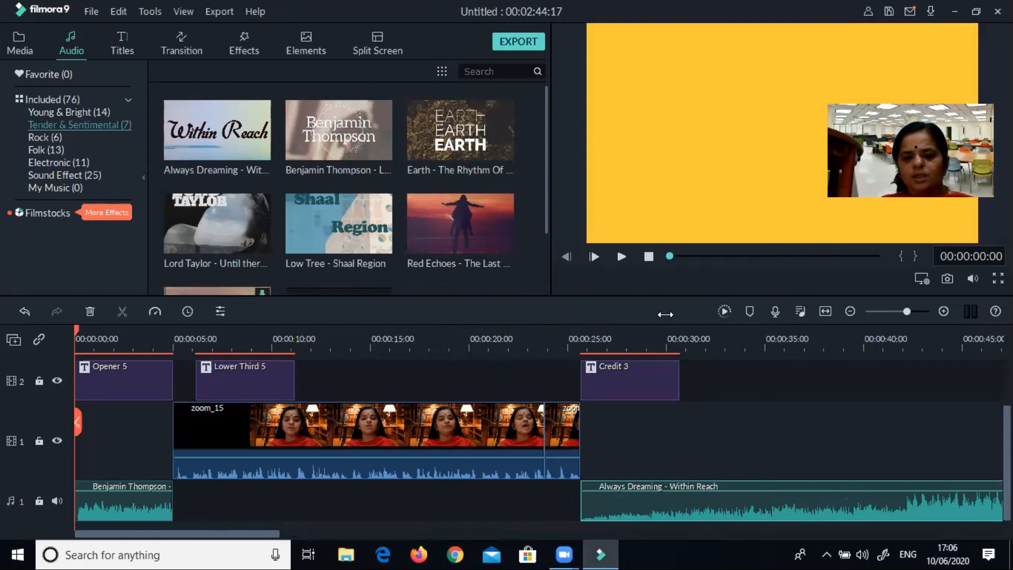
# Split the Always Dreaming music at the end of Credit 3, at 00:00:30:17, and delete the part after the cut.
pyautogui.click(688, 352)
pyautogui.moveTo(687, 351); pyautogui.dragTo(680, 360)
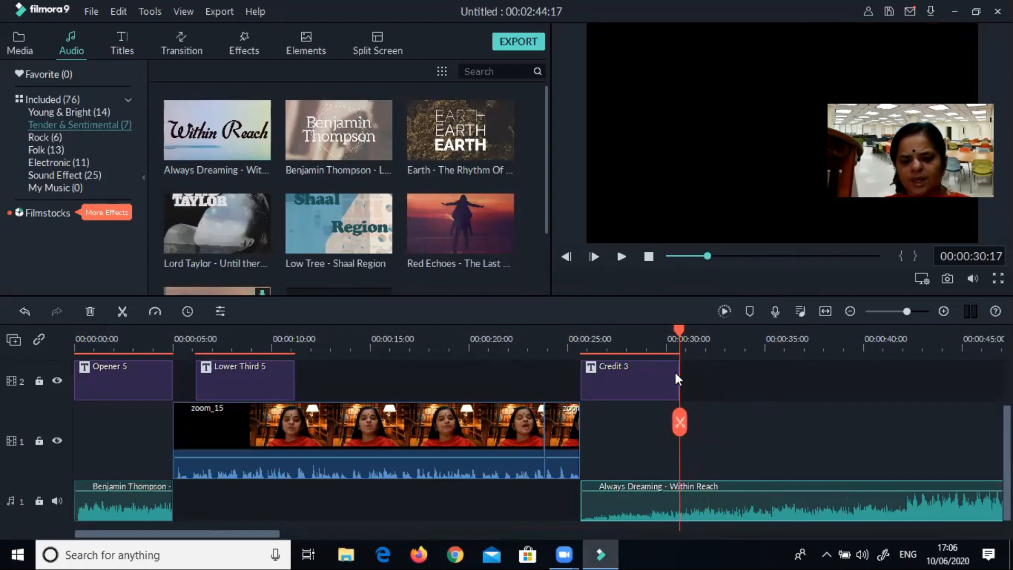
pyautogui.click(680, 422)
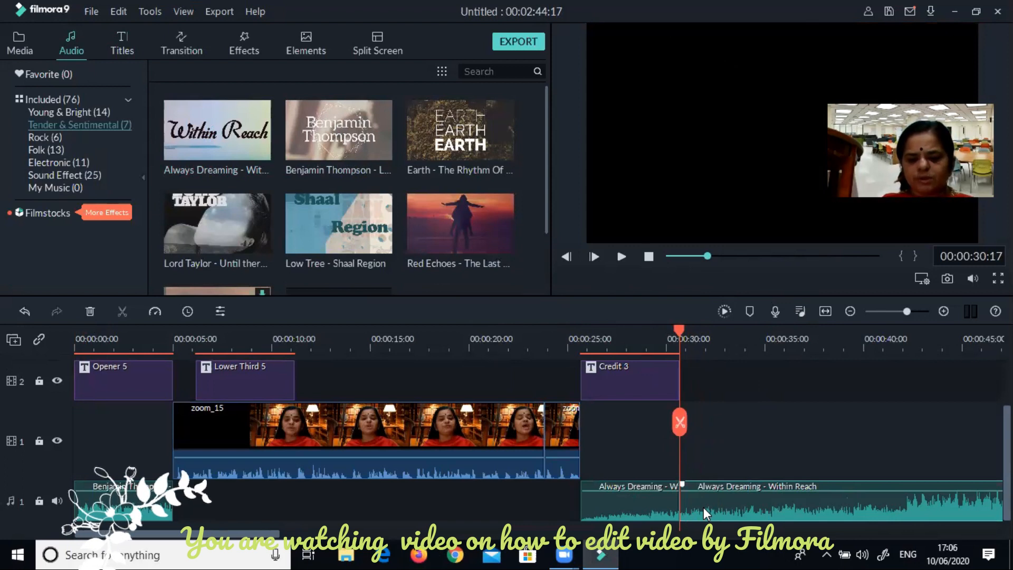
pyautogui.press('Delete')
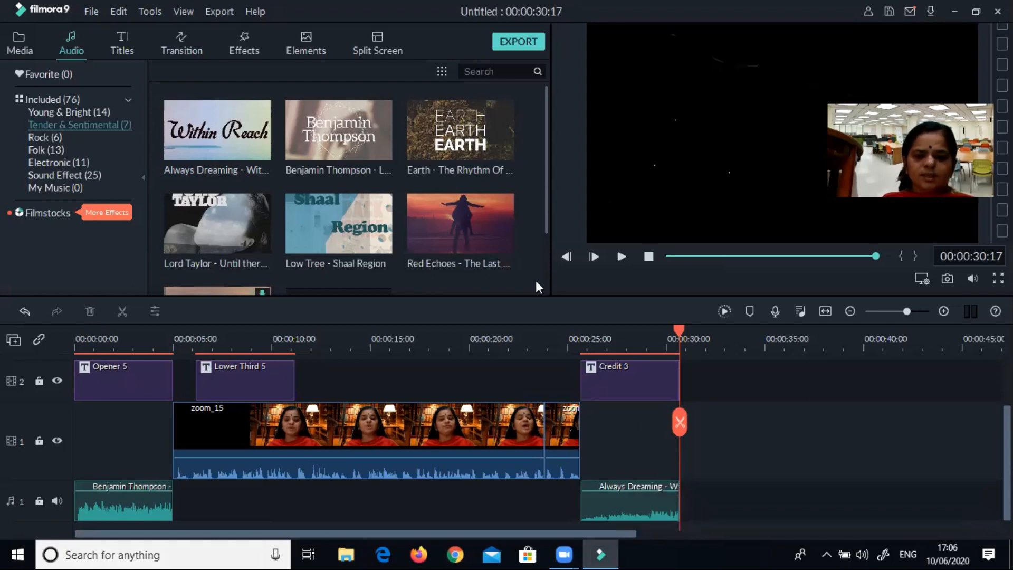
# Play the project from the start, then skip ahead to check the end credits with their music.
pyautogui.moveTo(675, 327); pyautogui.dragTo(7, 393)
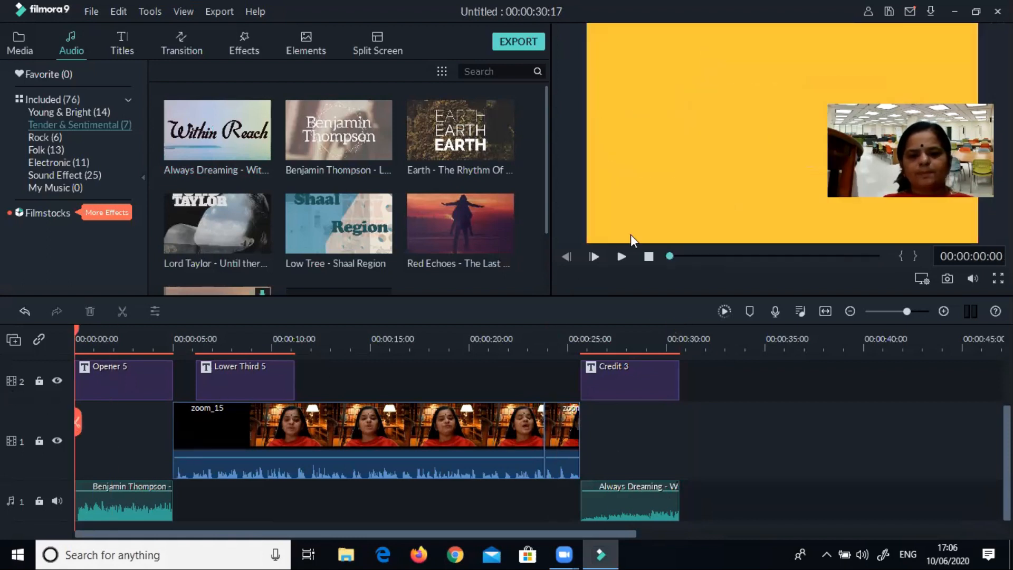
pyautogui.click(626, 252)
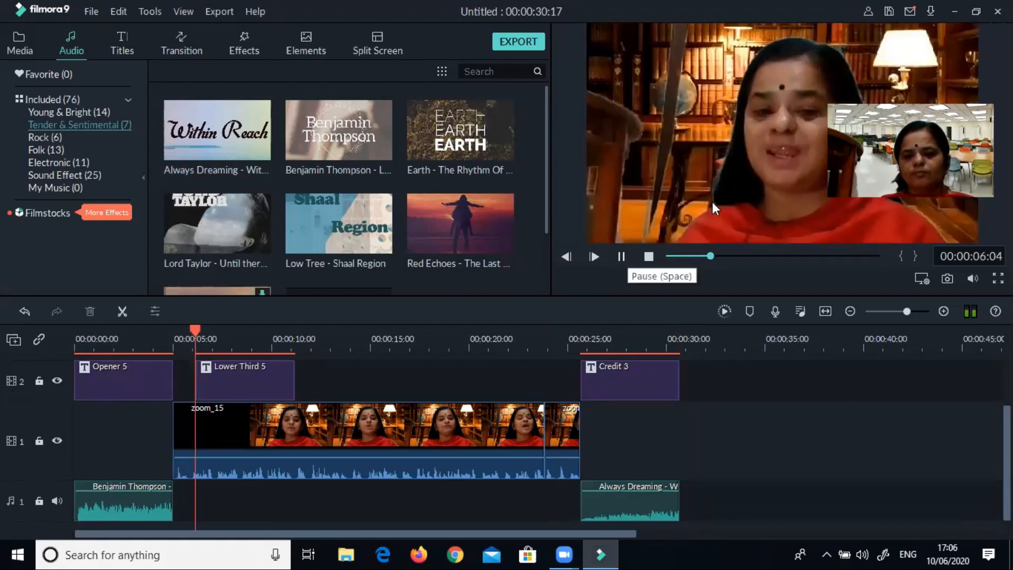
pyautogui.click(848, 257)
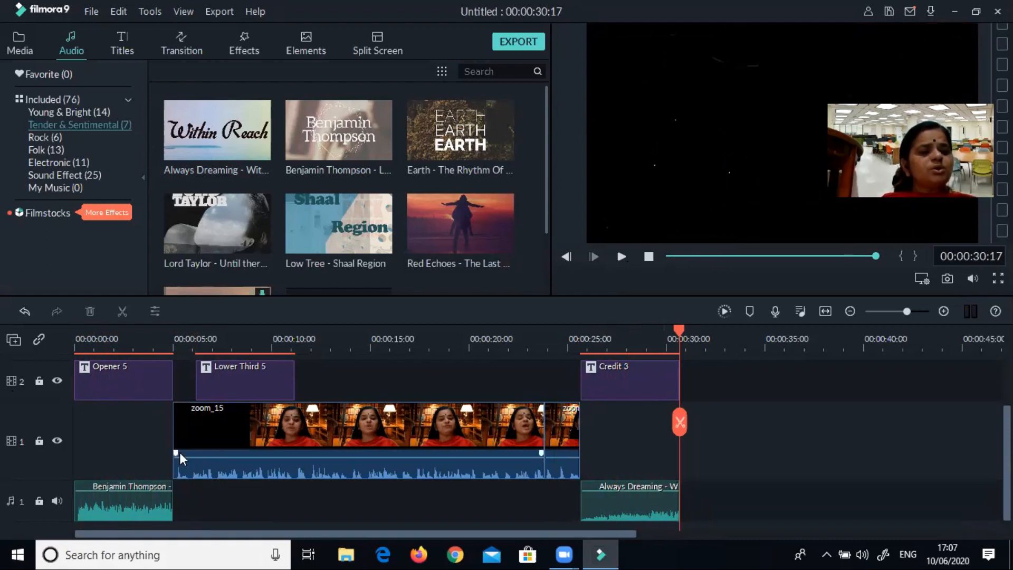
# Apply the Mosaic transition from the Ripple & Dissolve category to the end of the Opener 5 title.
pyautogui.click(135, 397)
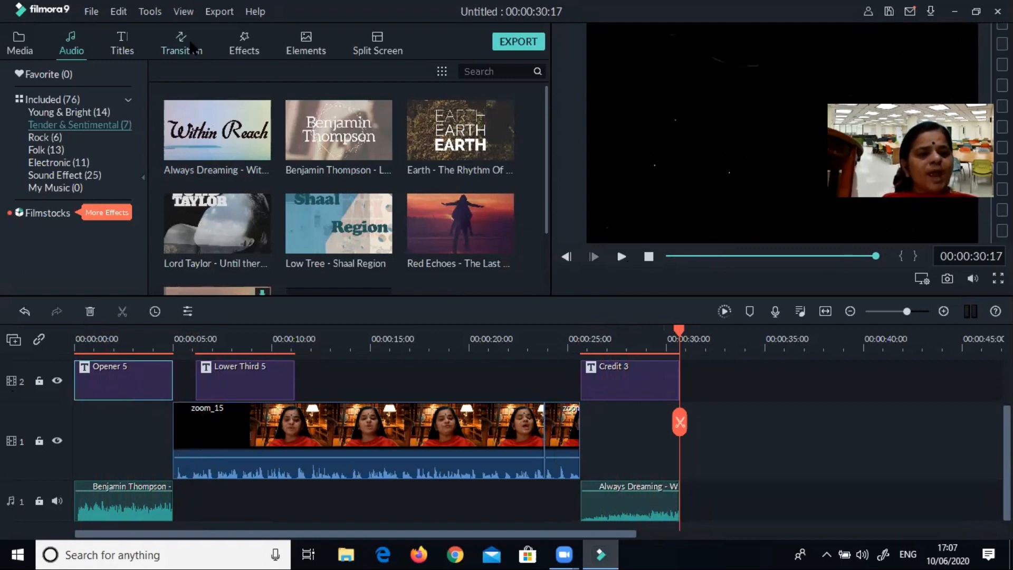
pyautogui.click(192, 47)
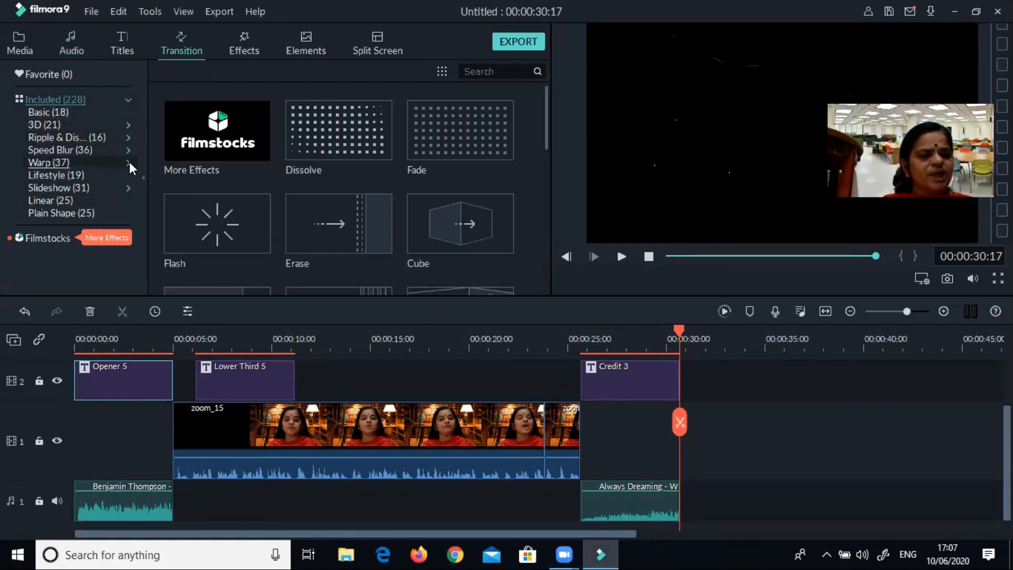
pyautogui.click(49, 113)
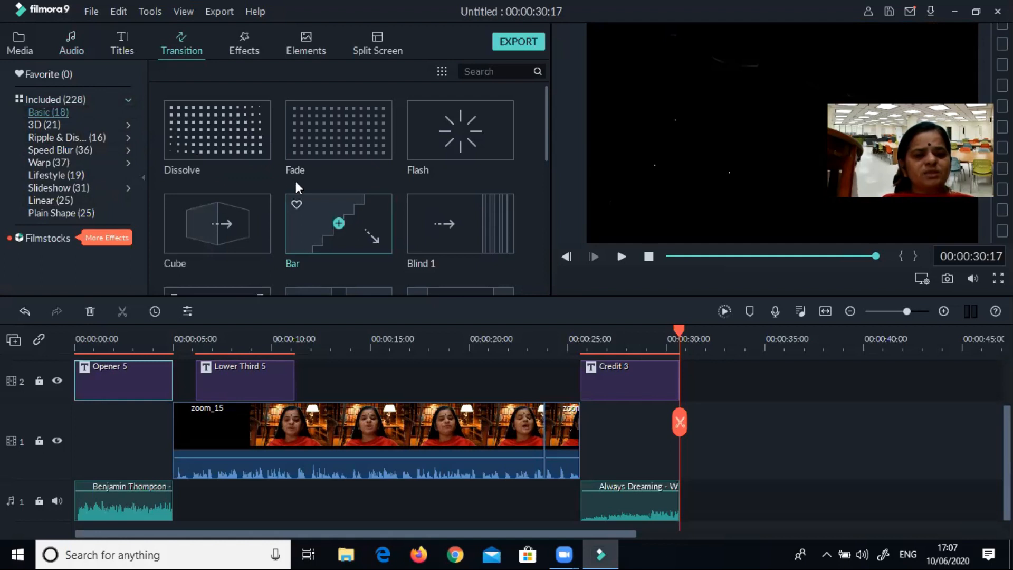
pyautogui.click(41, 124)
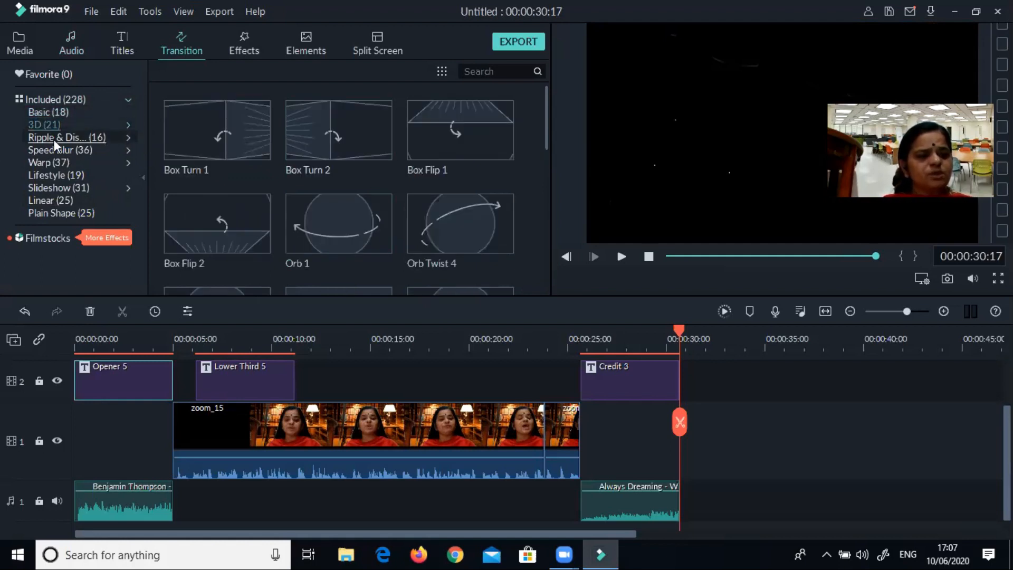
pyautogui.click(54, 140)
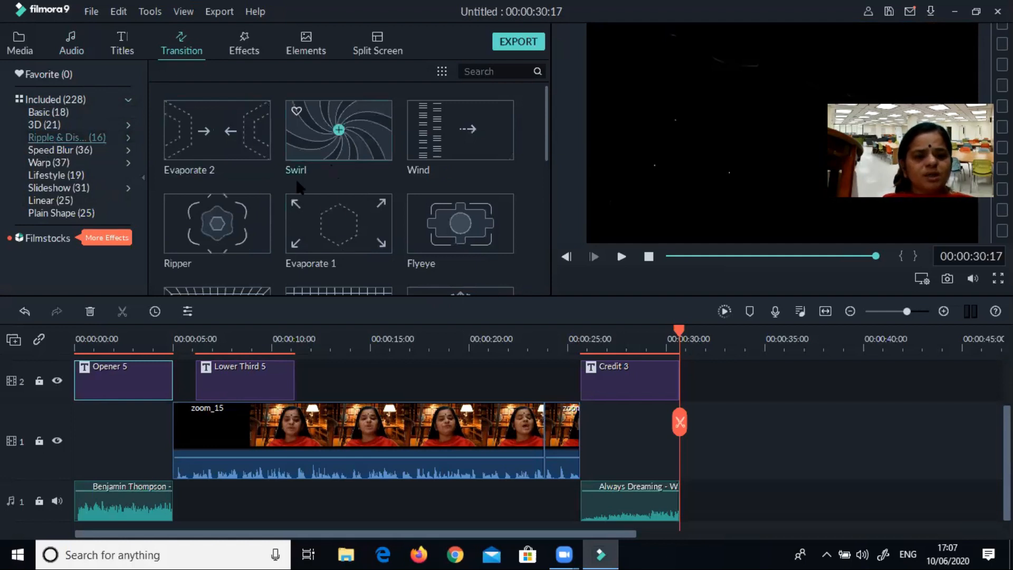
pyautogui.moveTo(547, 139); pyautogui.dragTo(574, 284)
pyautogui.moveTo(220, 226); pyautogui.dragTo(159, 393)
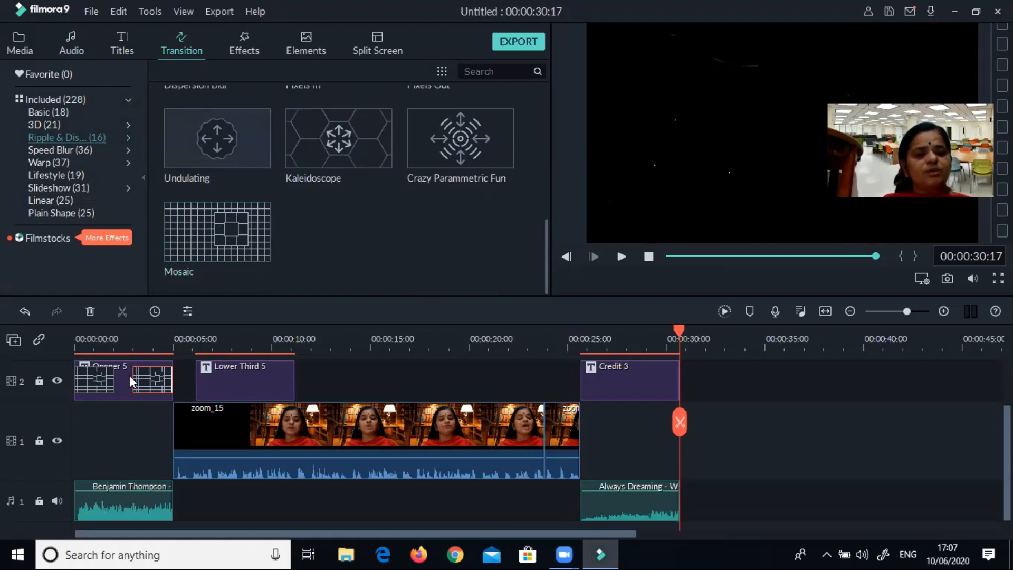
# Apply the Linear 18 transition from the Linear category to both ends of the first zoom_15 clip and preview its opening.
pyautogui.click(622, 257)
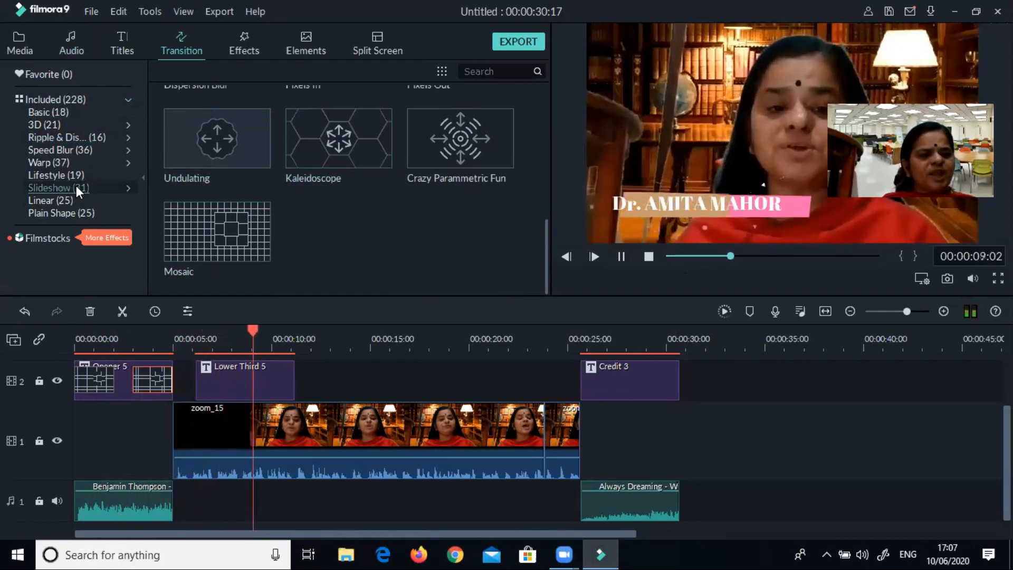
pyautogui.click(67, 200)
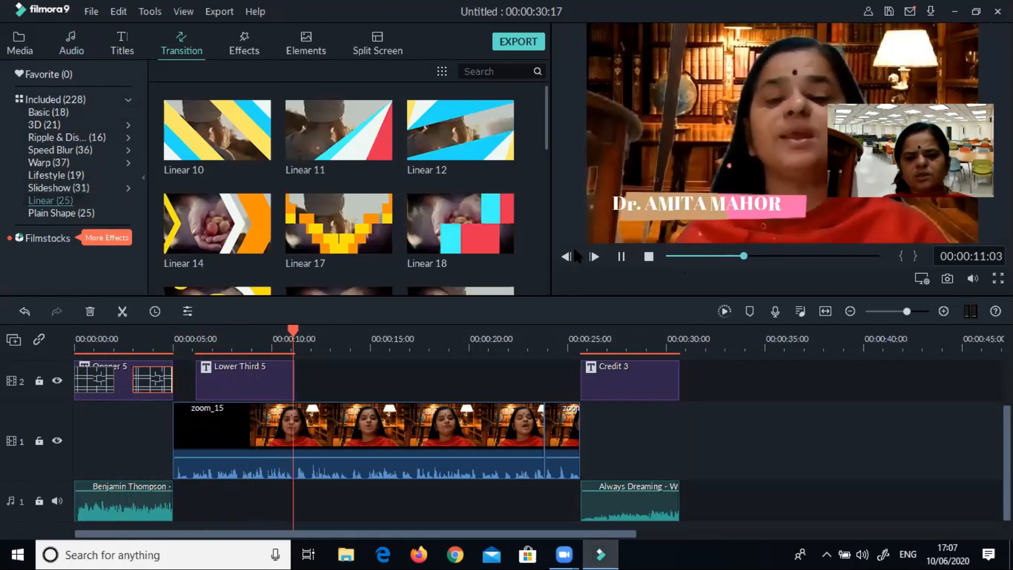
pyautogui.click(622, 257)
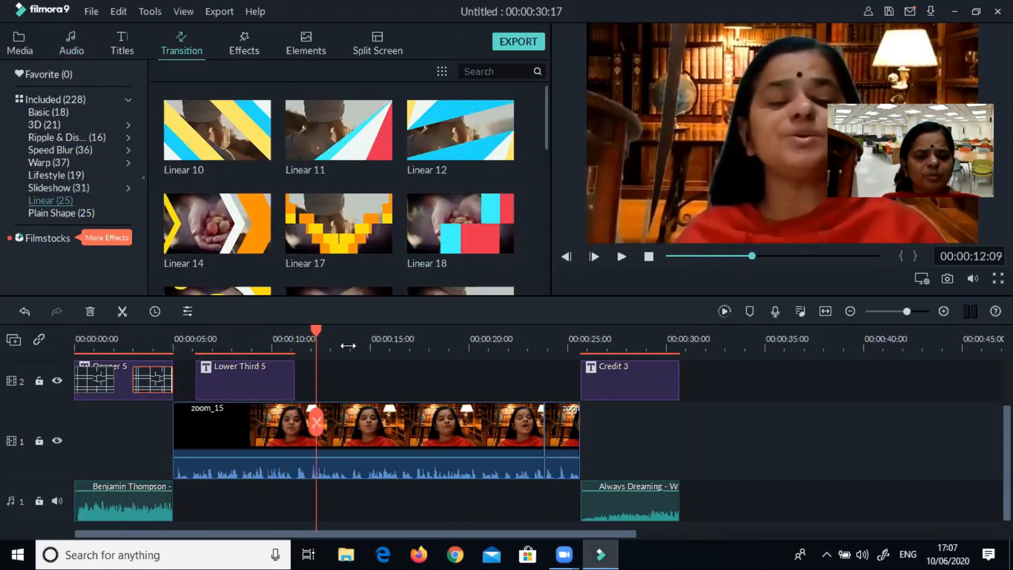
pyautogui.click(221, 429)
pyautogui.moveTo(317, 329); pyautogui.dragTo(173, 363)
pyautogui.moveTo(462, 221)
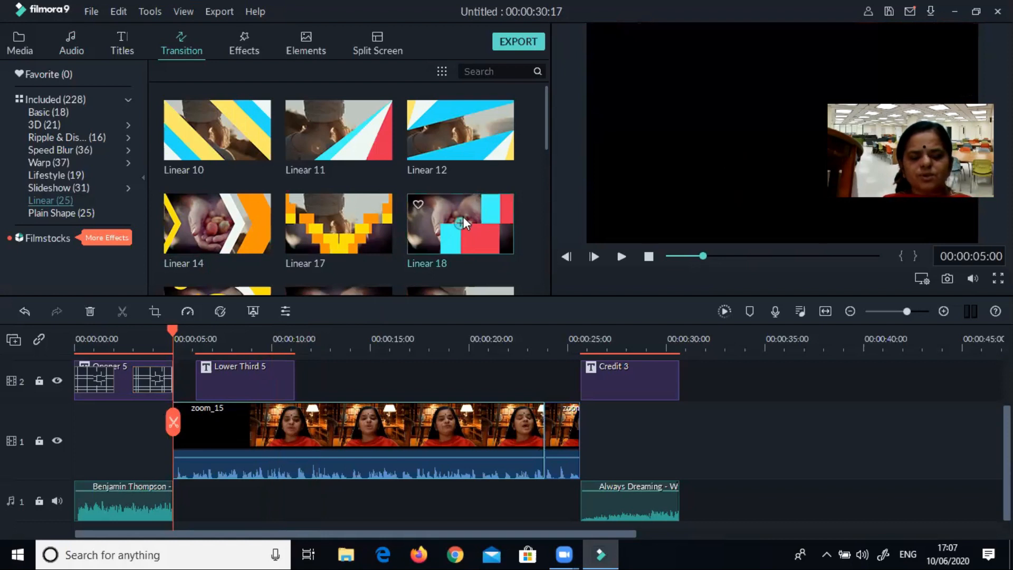
pyautogui.click(462, 221)
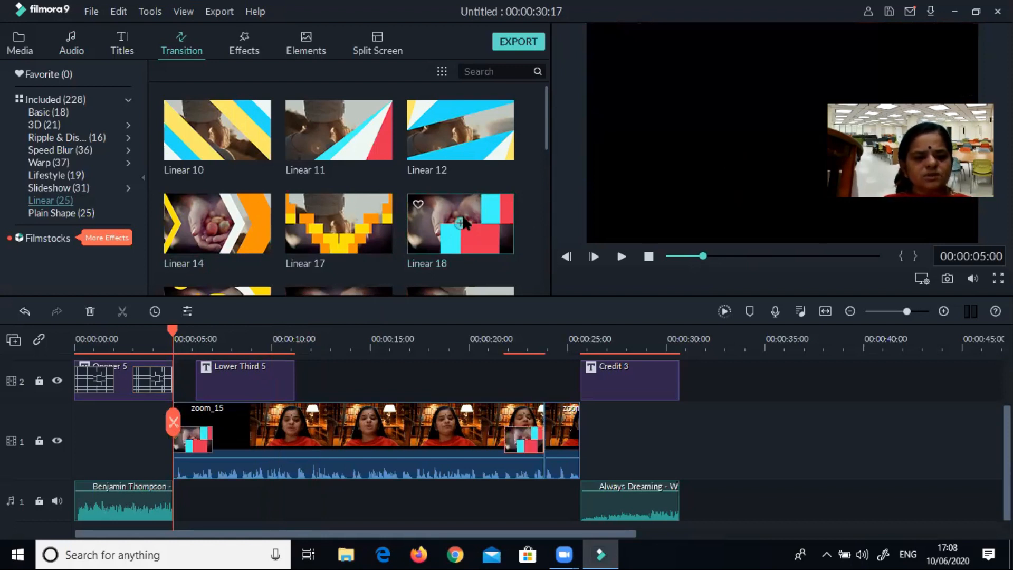
pyautogui.click(622, 256)
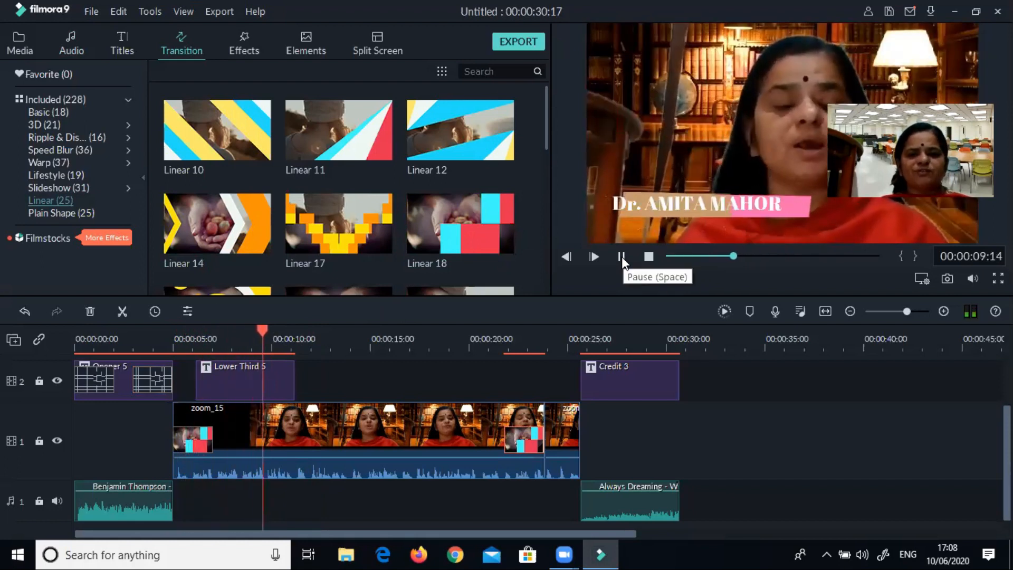
pyautogui.click(621, 256)
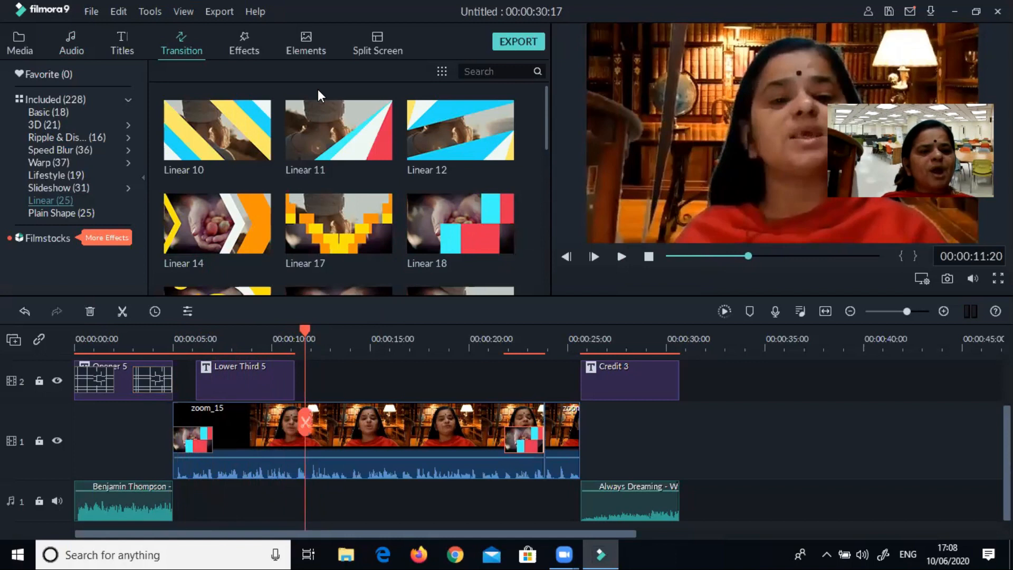
# Add the Aegean filter to video track 2 at 00:00:11:20, after the Lower Third 5 title, and preview the filtered section.
pyautogui.click(242, 29)
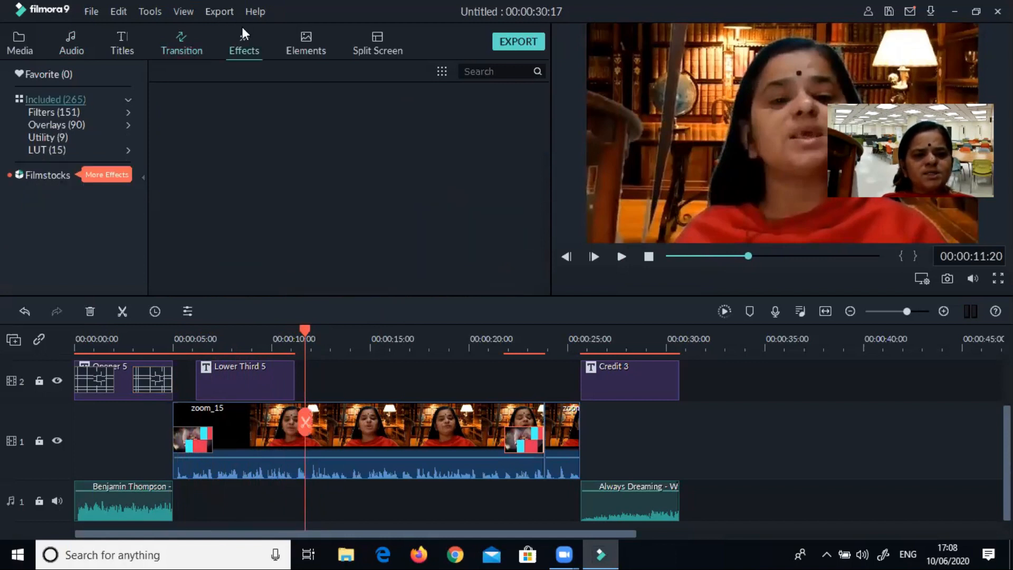
pyautogui.click(69, 114)
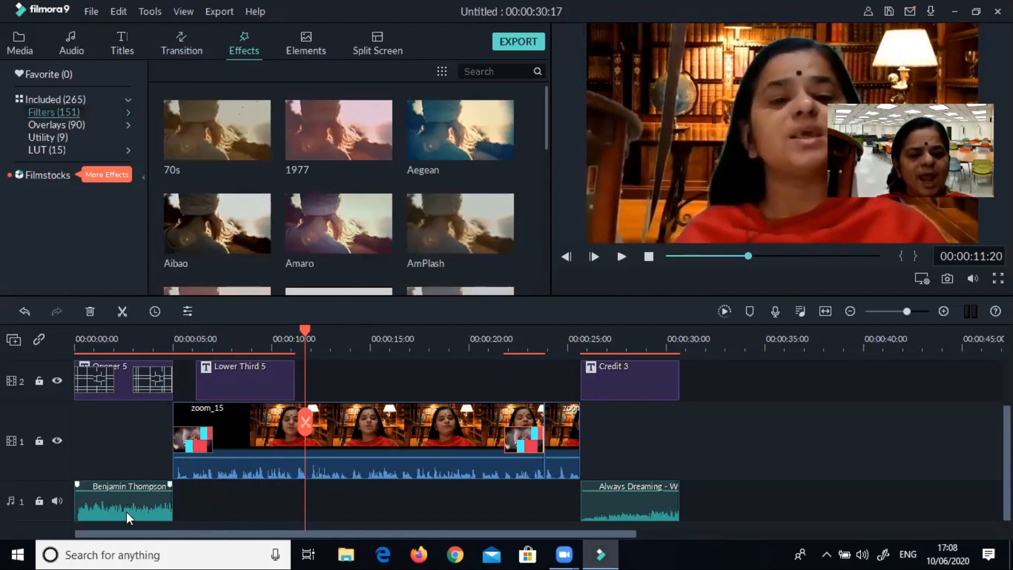
pyautogui.click(231, 425)
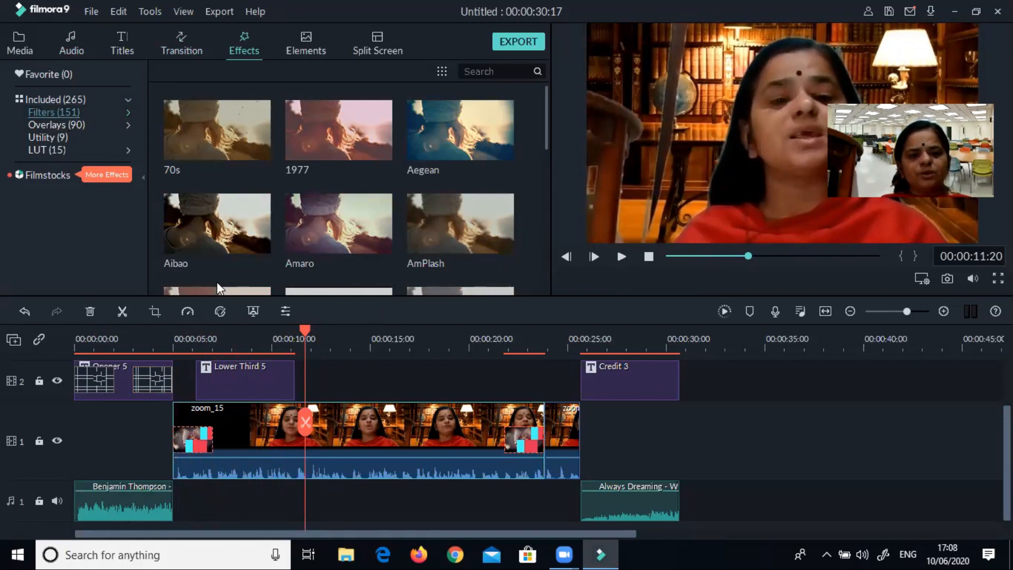
pyautogui.click(460, 130)
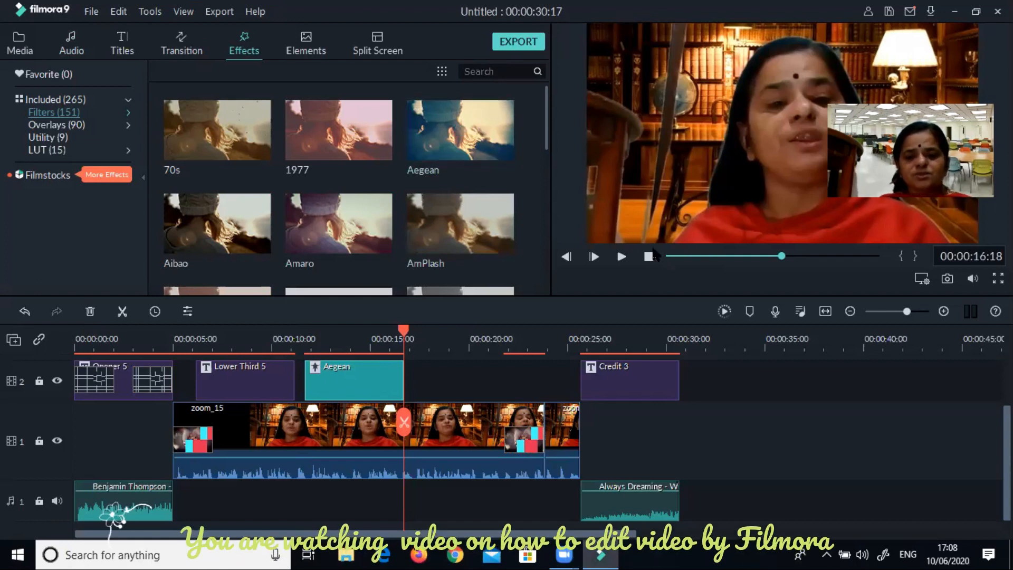
pyautogui.moveTo(404, 326); pyautogui.dragTo(246, 371)
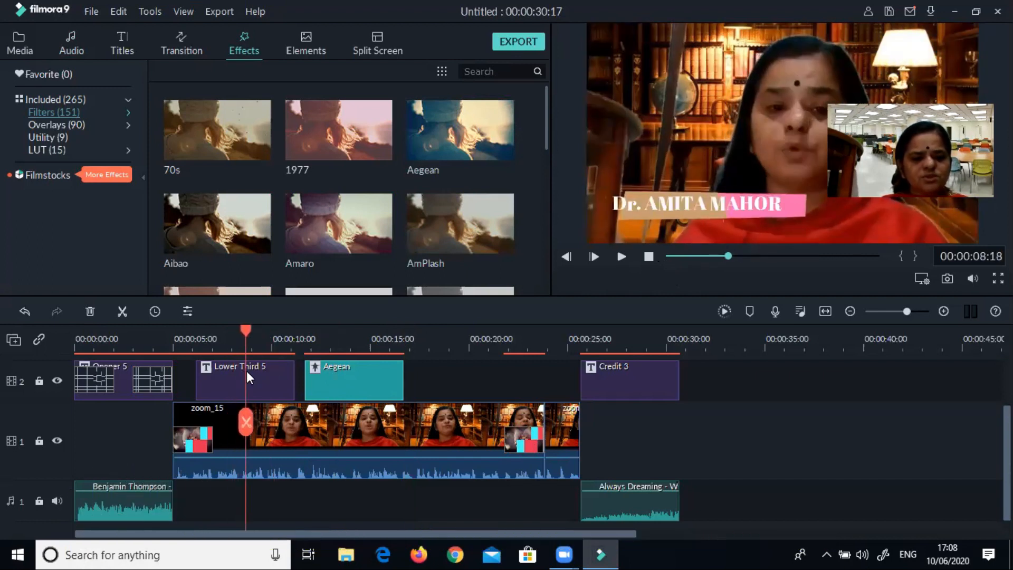
pyautogui.click(624, 263)
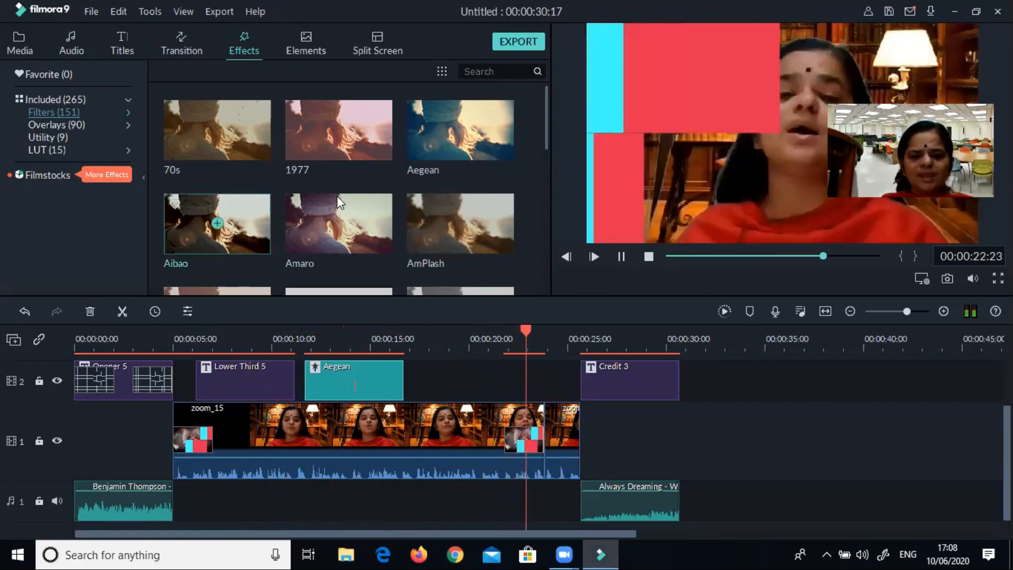
pyautogui.click(621, 257)
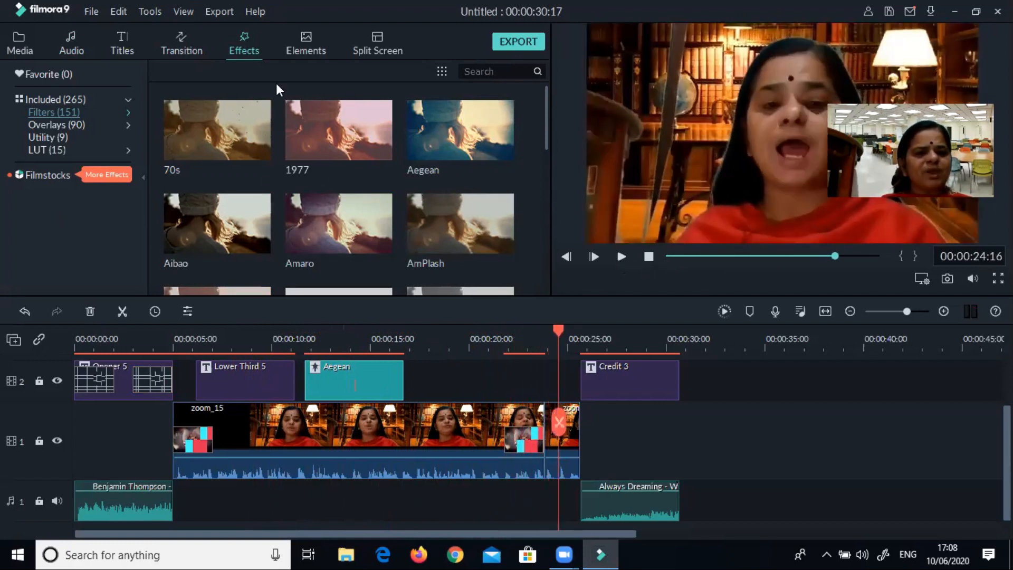
# Add Badge Element 5 at 00:00:24:16, place another copy on video track 2 between the Aegean filter and Credit 3, and preview the timeline.
pyautogui.click(299, 40)
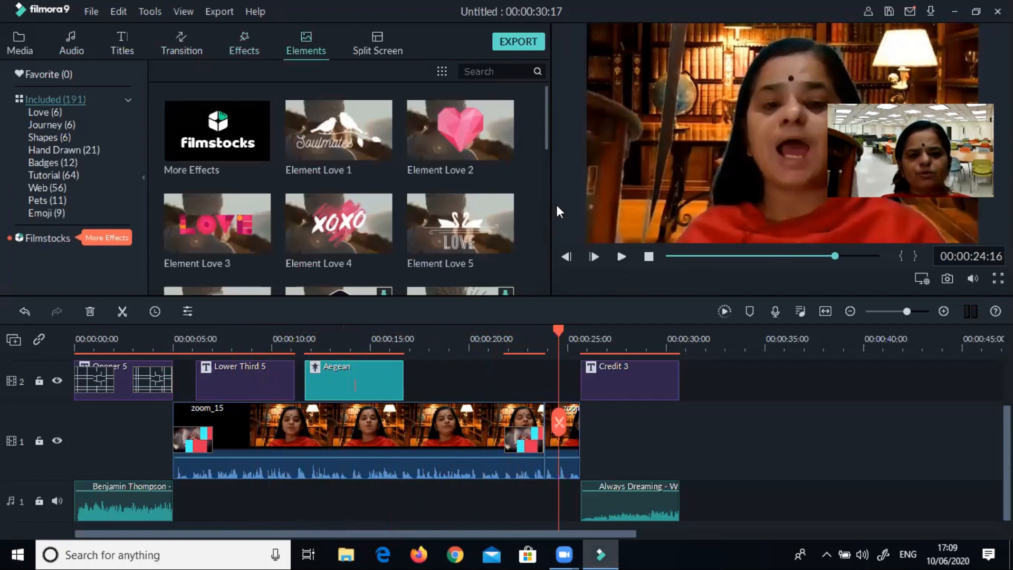
pyautogui.scroll(-3, 545, 209)
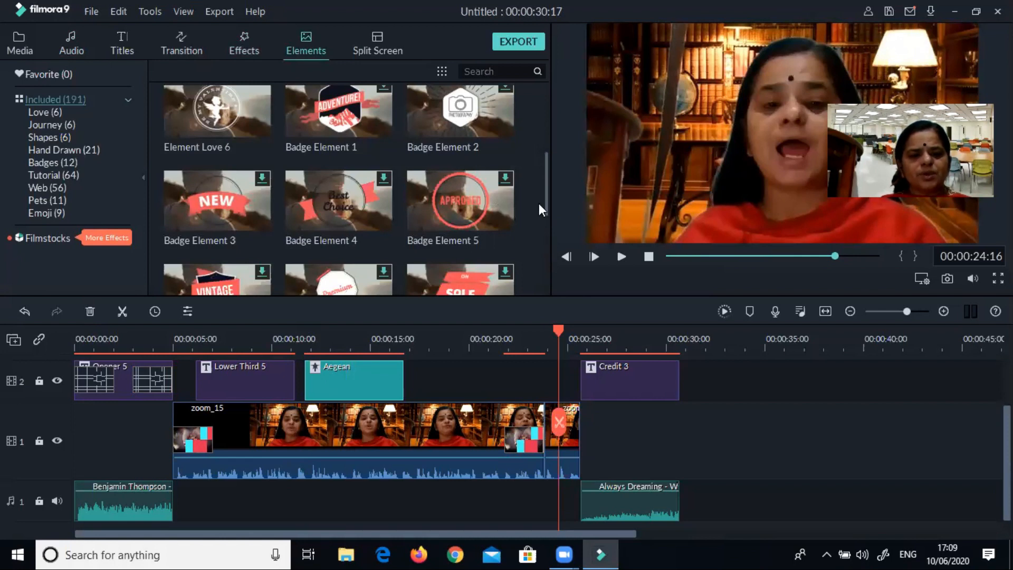
pyautogui.click(459, 204)
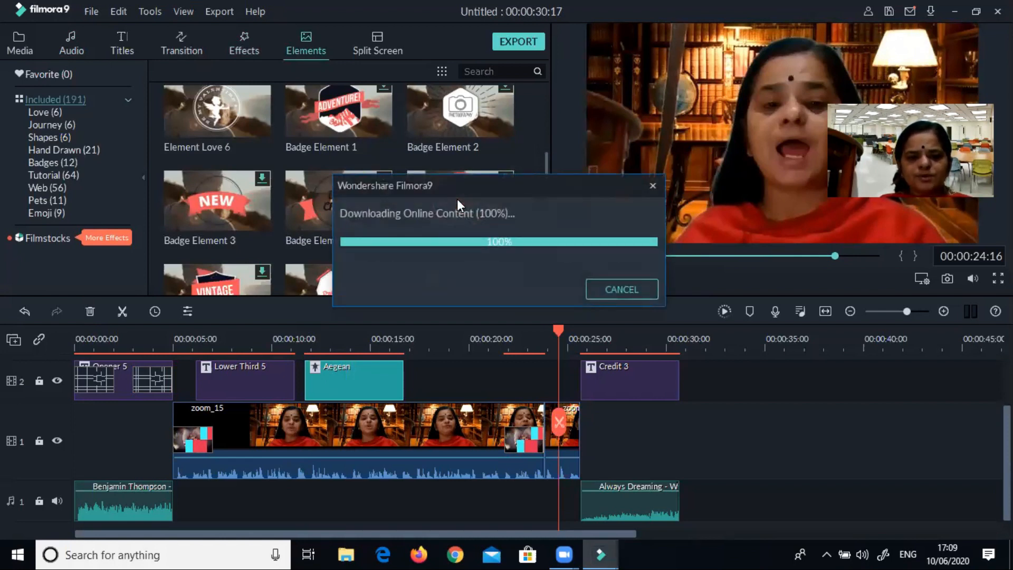
pyautogui.moveTo(459, 204); pyautogui.dragTo(496, 375)
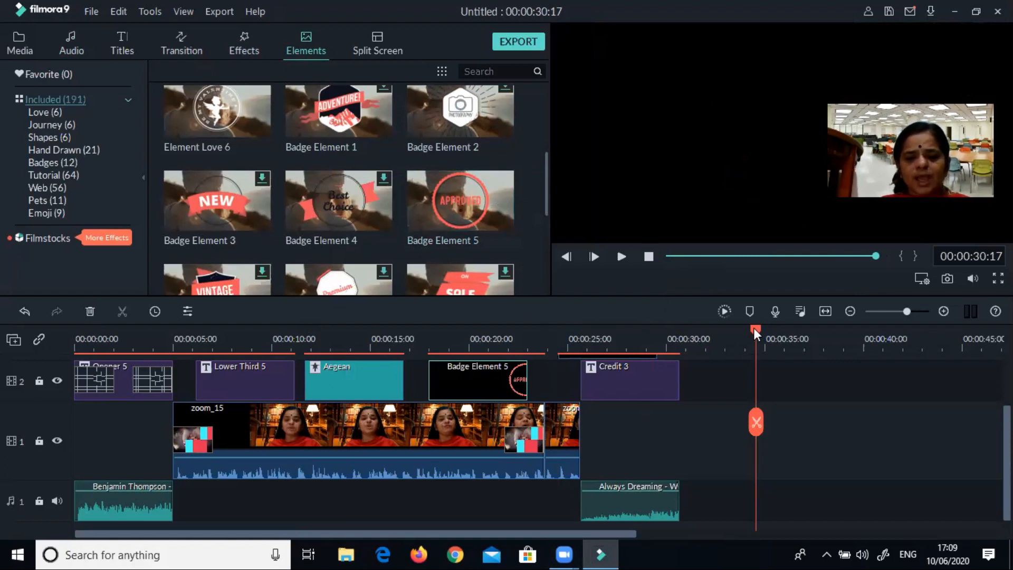
pyautogui.click(344, 341)
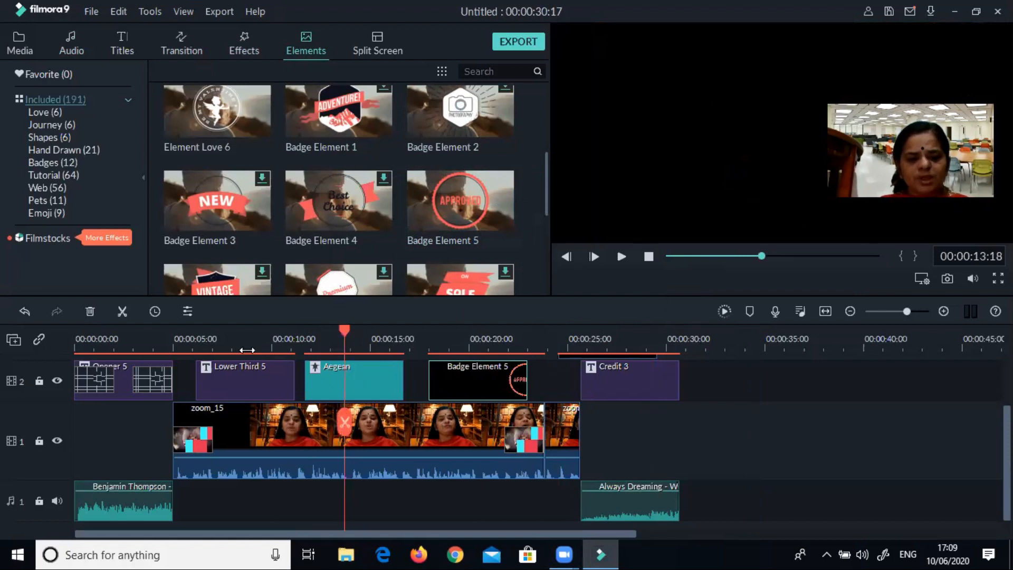
pyautogui.click(622, 256)
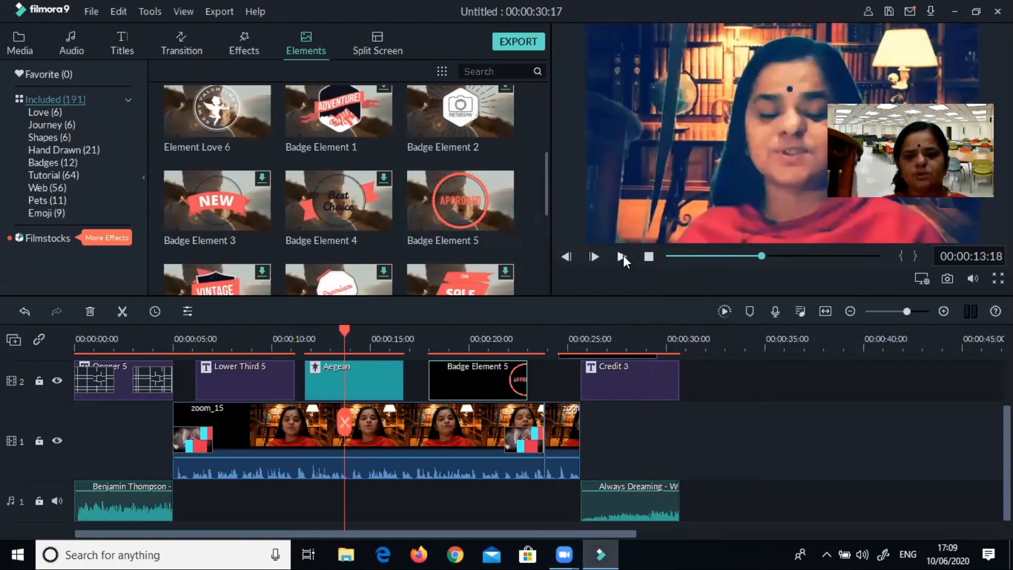
pyautogui.click(622, 255)
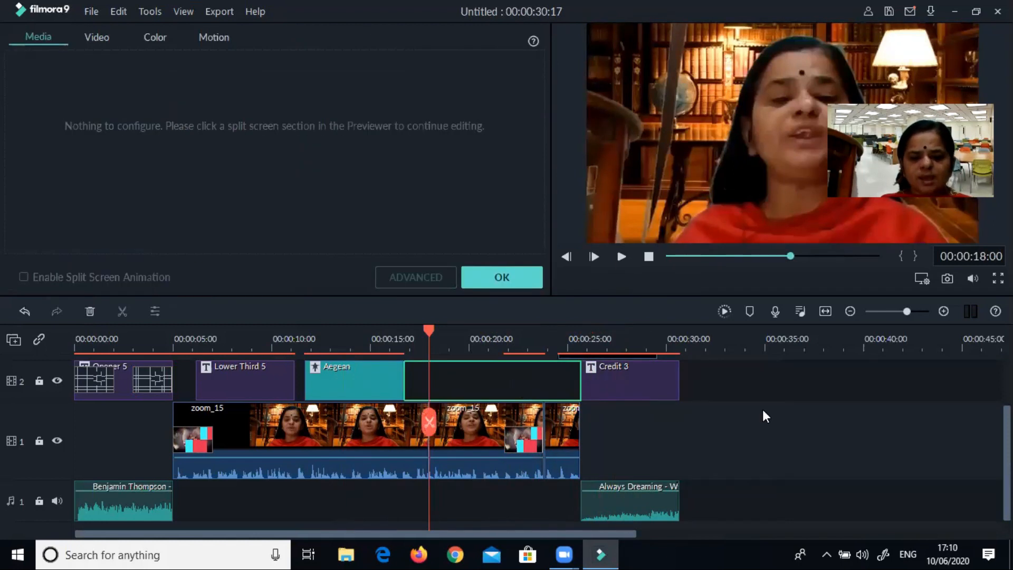
# Delete the empty split screen clip between the Aegean filter and Credit 3 and close its settings.
pyautogui.click(765, 416)
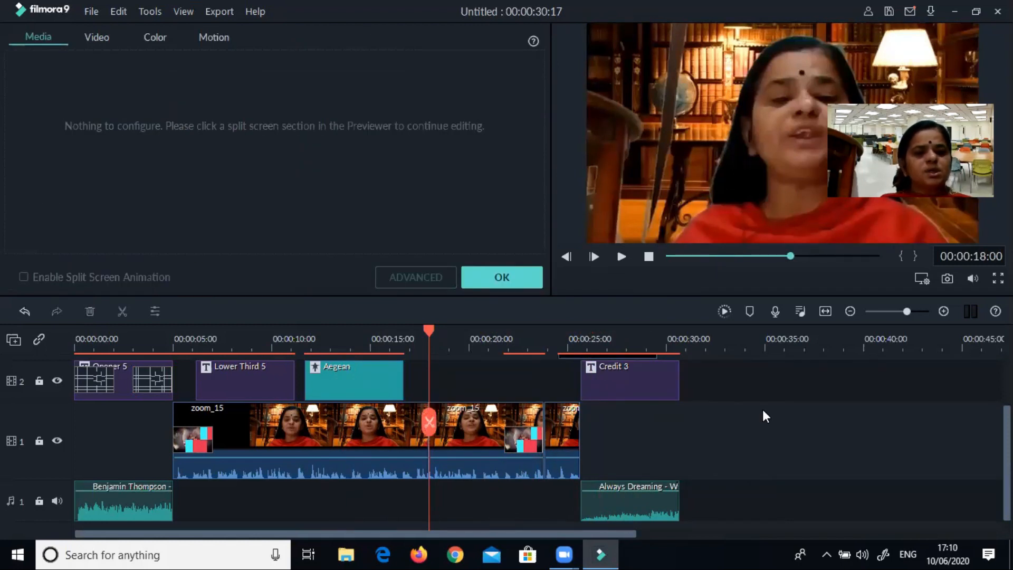
pyautogui.click(502, 277)
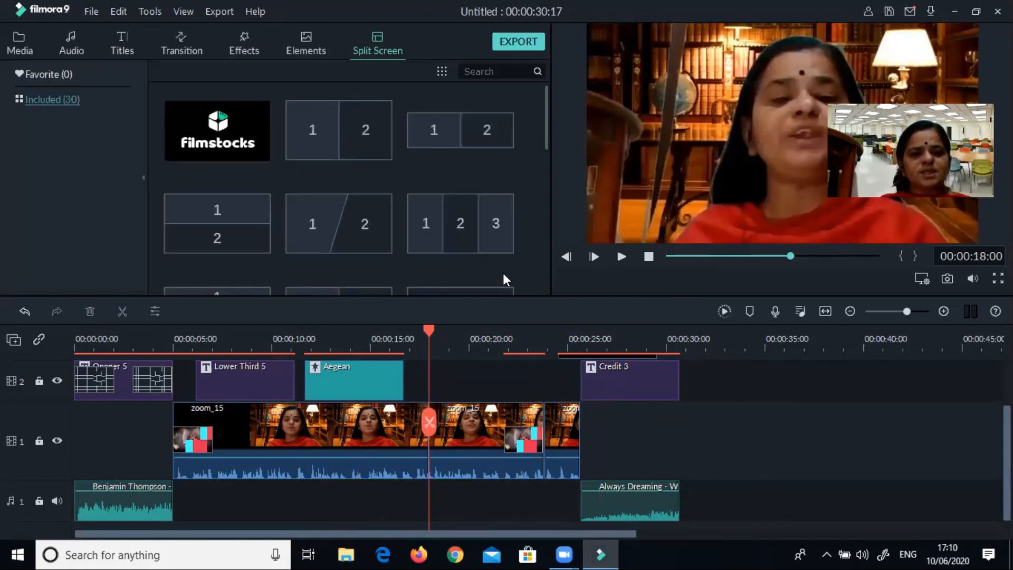
pyautogui.click(20, 50)
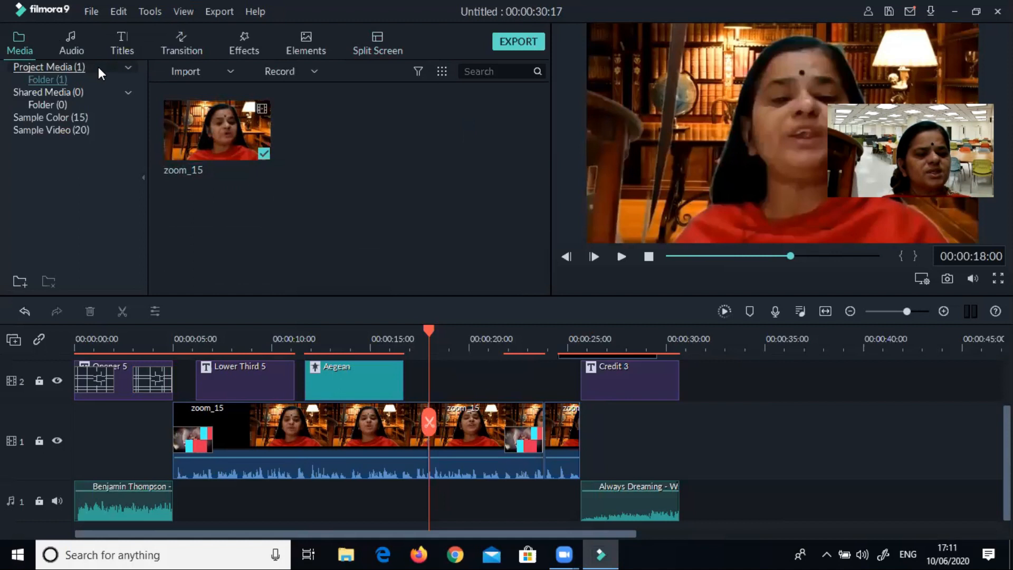
pyautogui.click(65, 39)
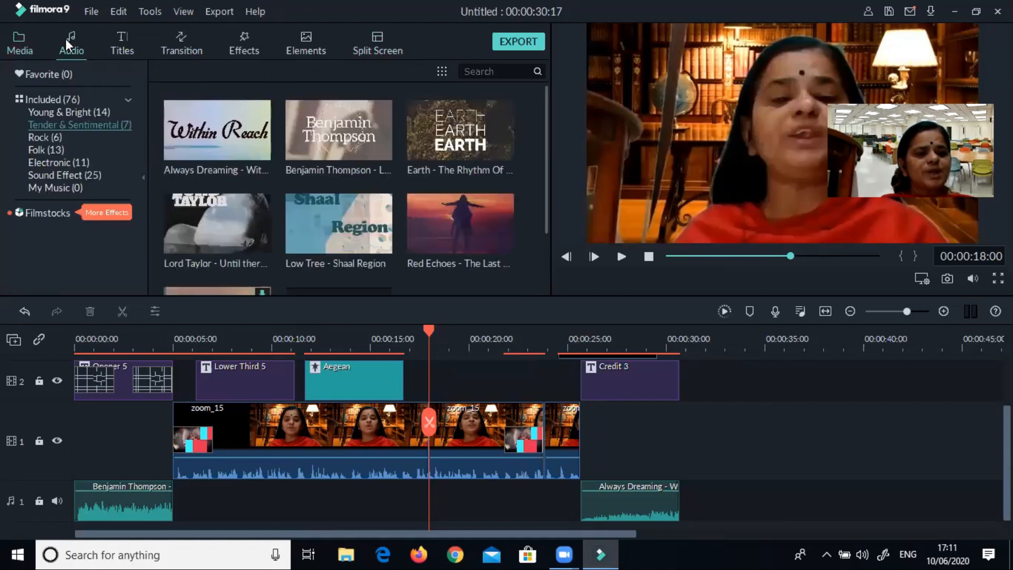
pyautogui.click(131, 42)
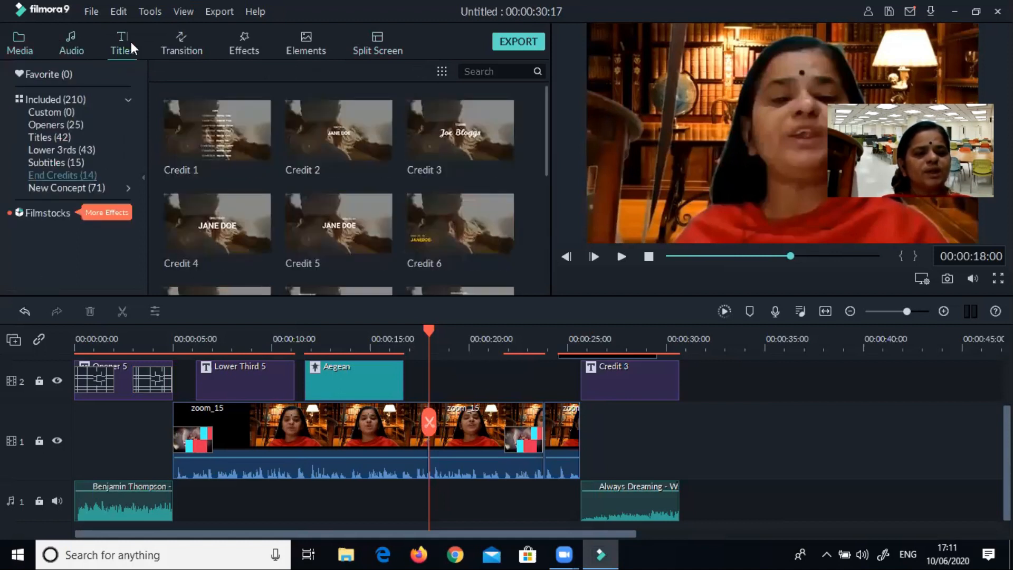
pyautogui.click(185, 43)
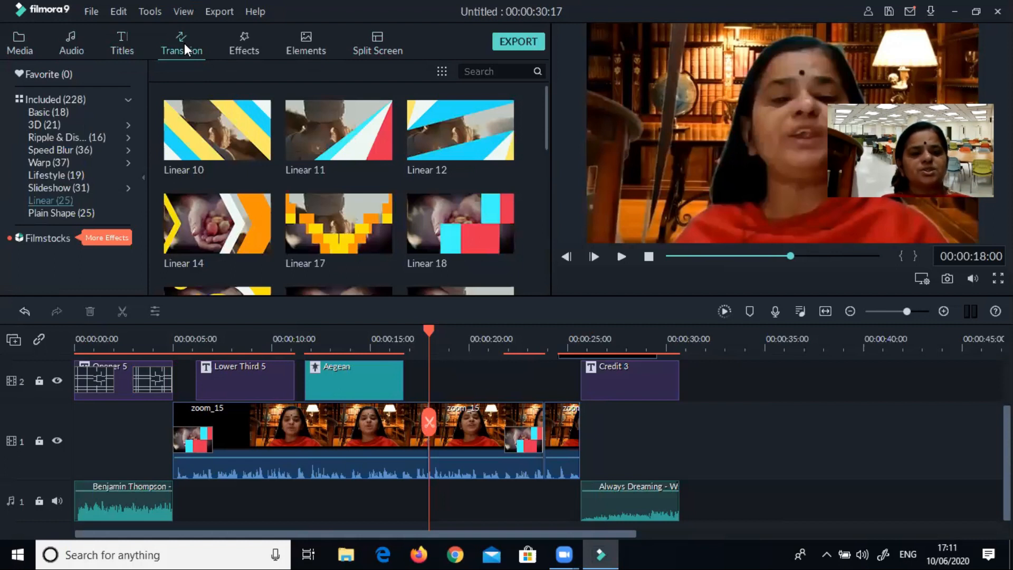
pyautogui.click(236, 46)
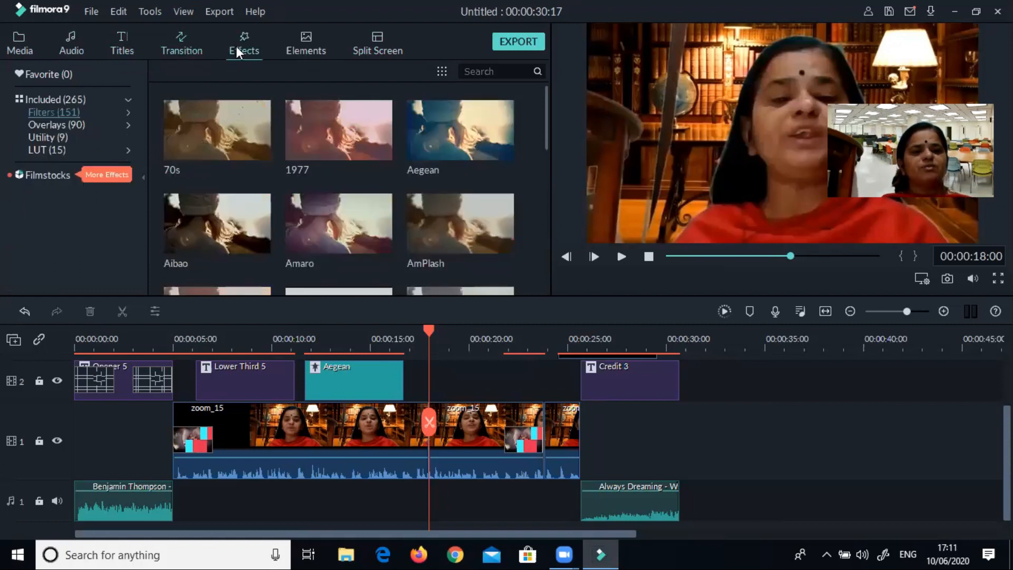
pyautogui.click(315, 33)
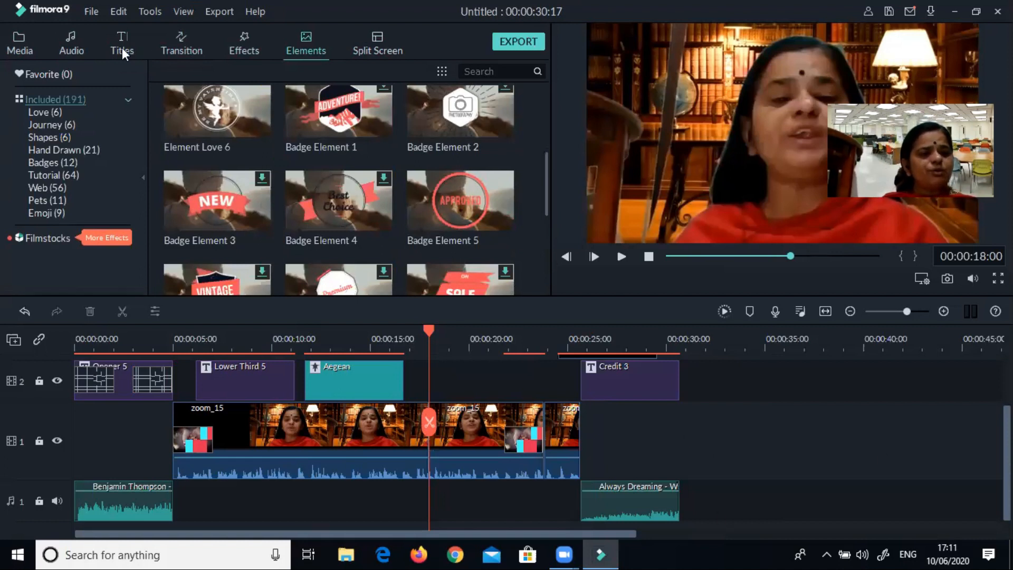
# Save the project to the Desktop as VE Project 11.
pyautogui.click(95, 12)
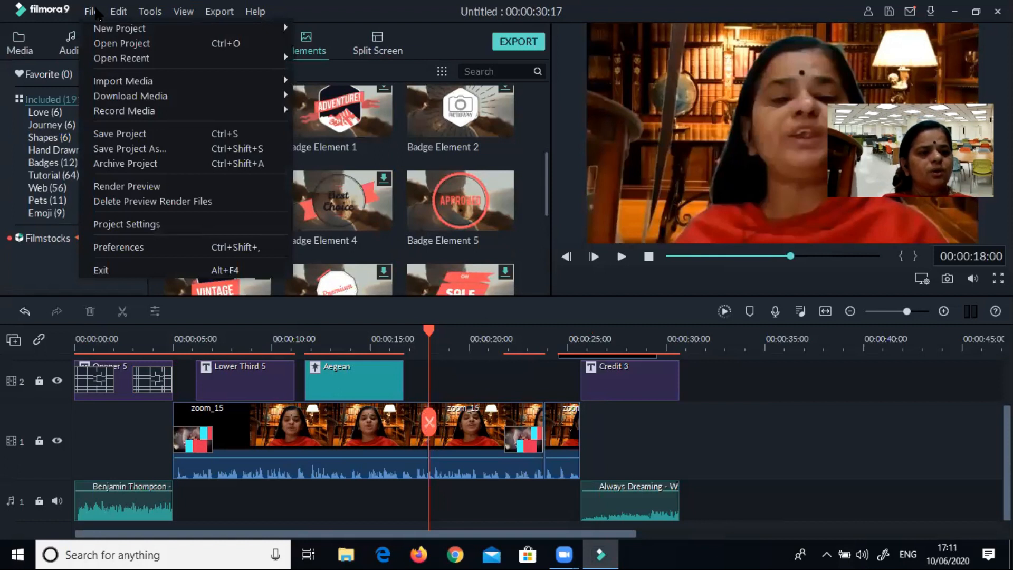
pyautogui.click(126, 134)
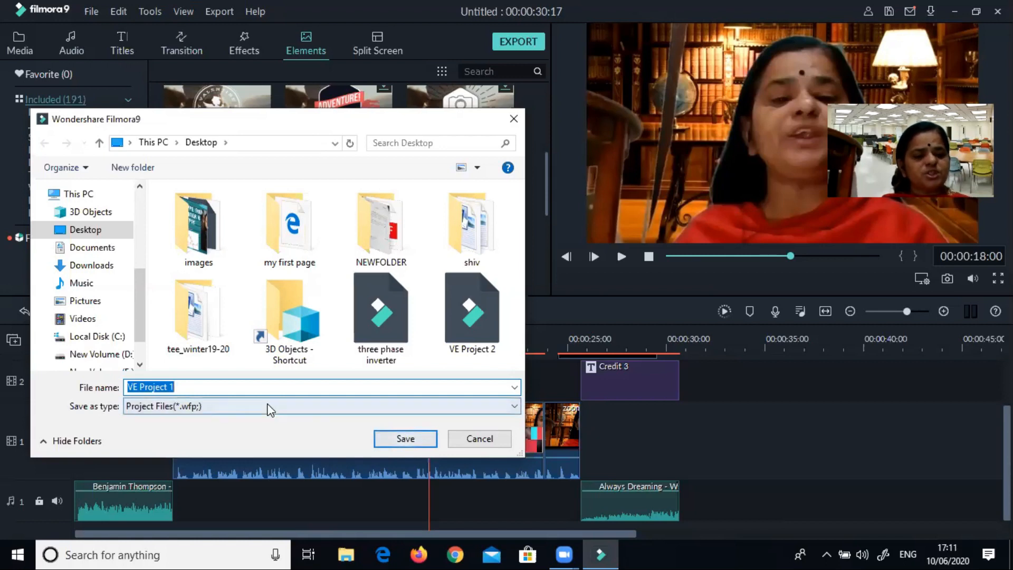
pyautogui.click(243, 386)
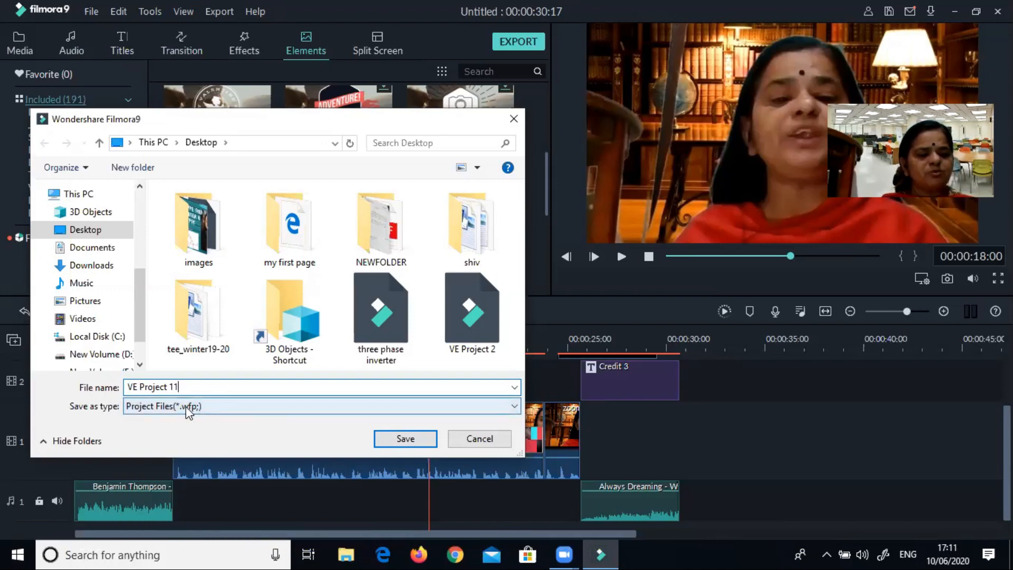
pyautogui.click(390, 440)
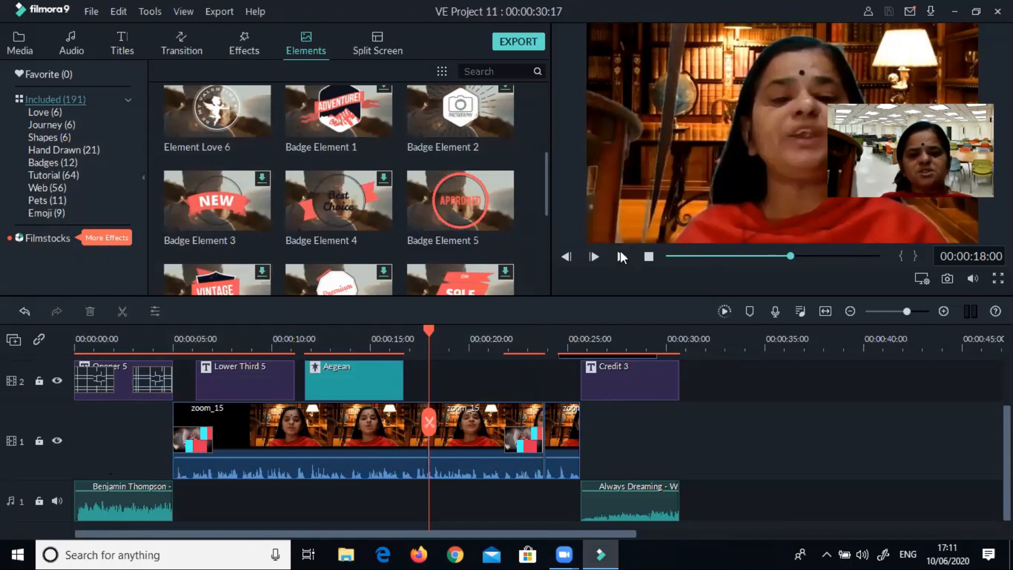
# Play the saved project from its beginning to review the edited video.
pyautogui.click(669, 256)
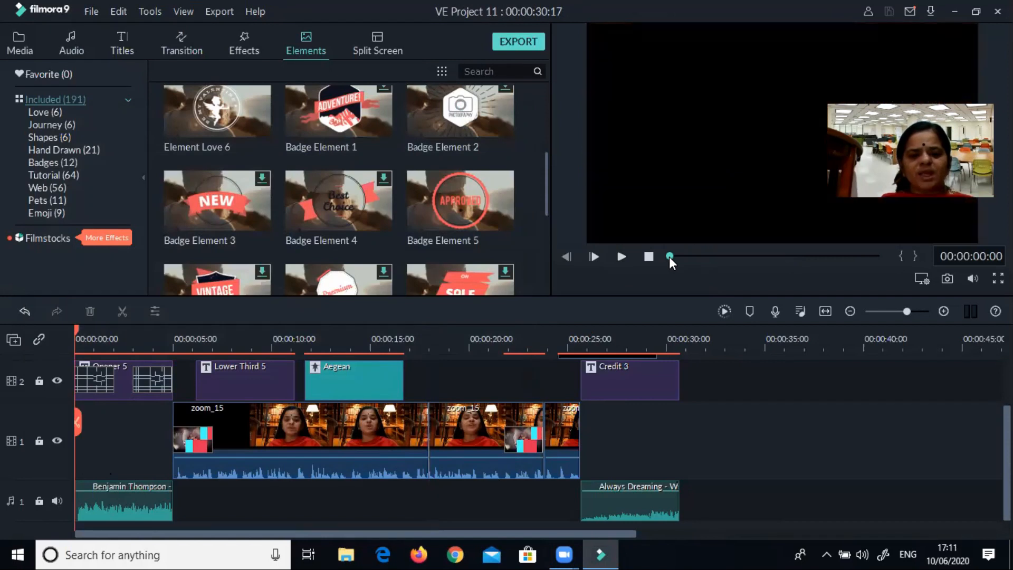
pyautogui.click(622, 257)
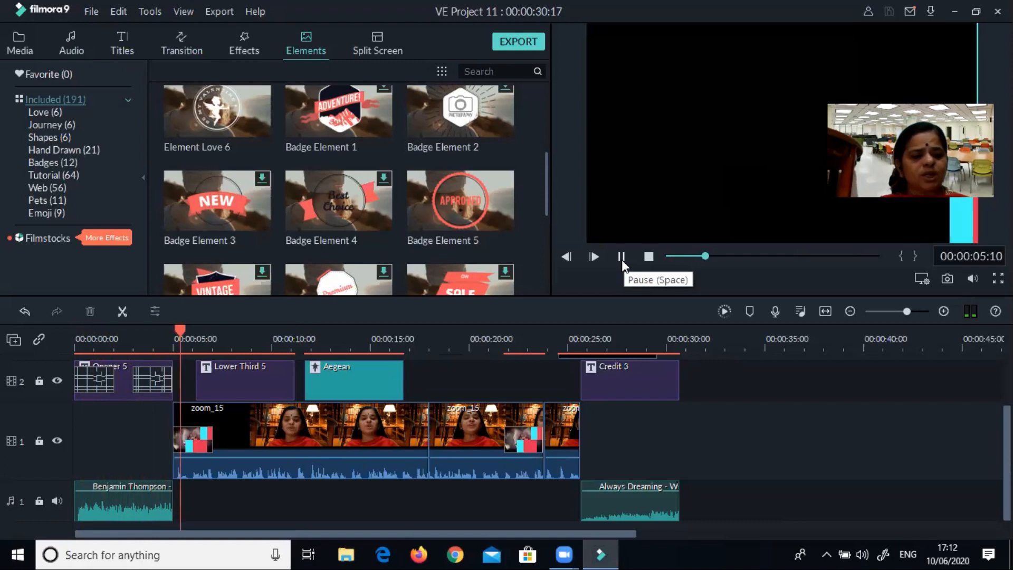
# Pause the review playback at 00:00:06:15, look over the voice-over recording settings, and close them without recording.
pyautogui.click(621, 257)
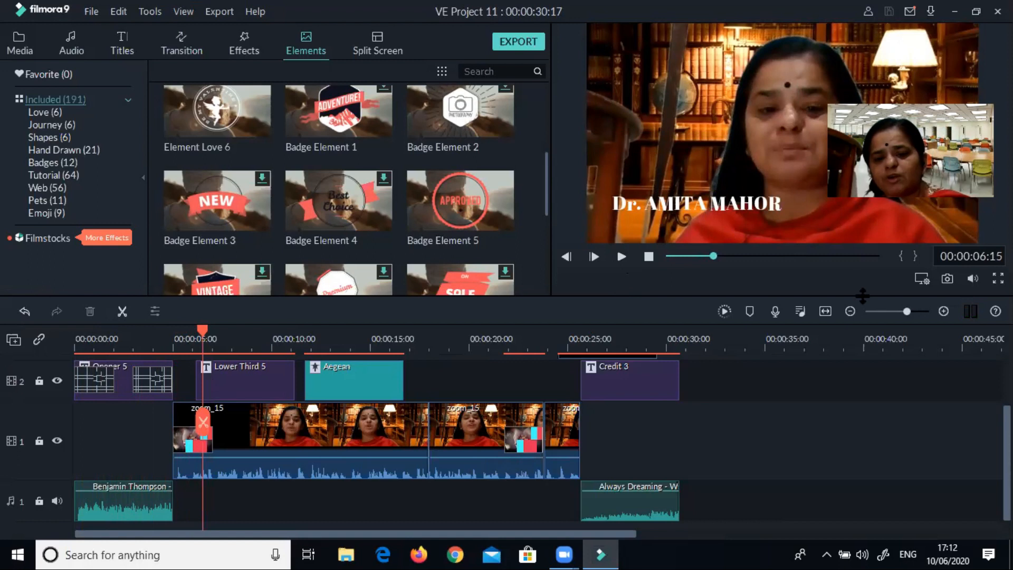
pyautogui.click(781, 311)
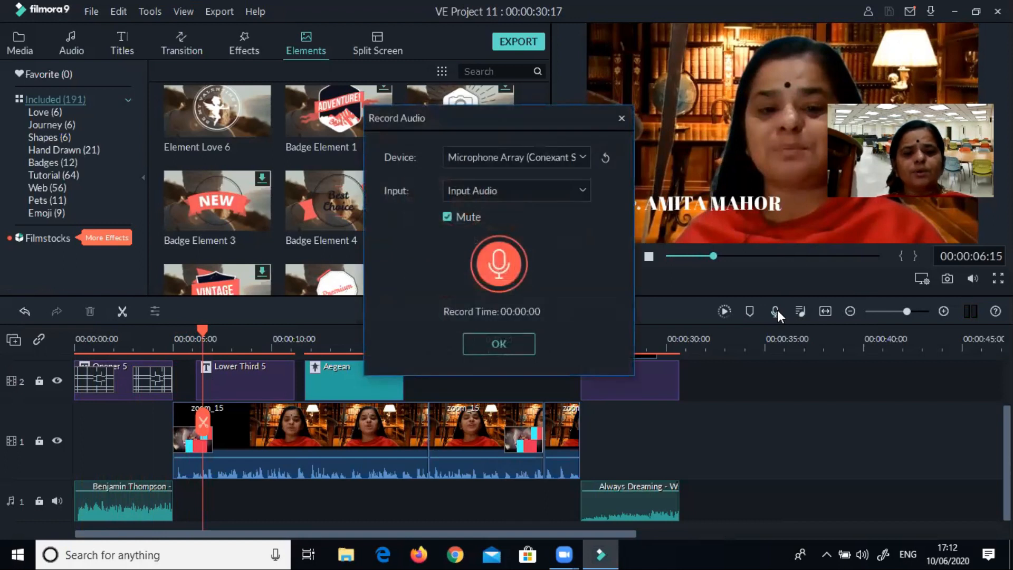
pyautogui.click(621, 120)
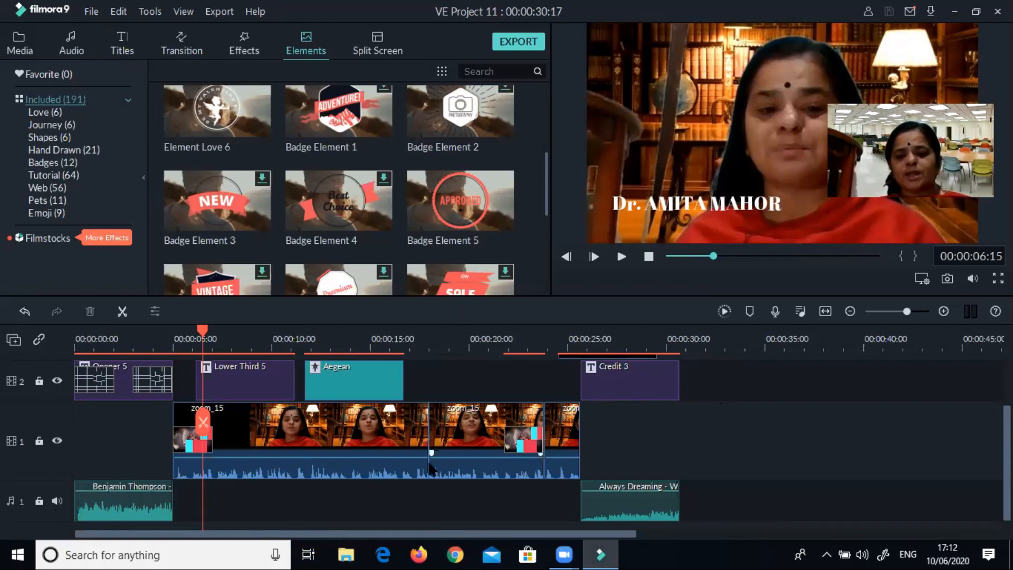
pyautogui.click(775, 310)
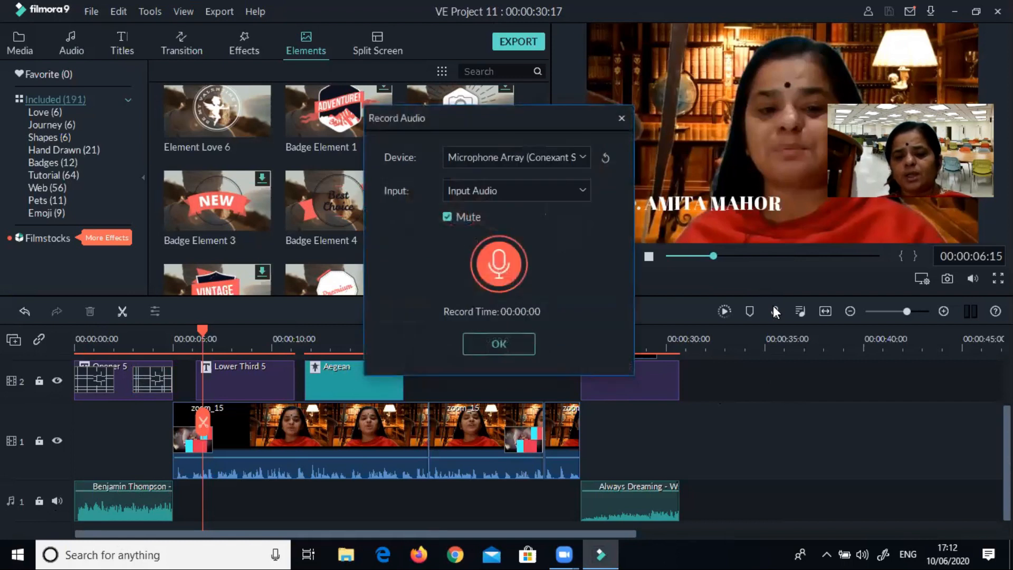
pyautogui.click(624, 118)
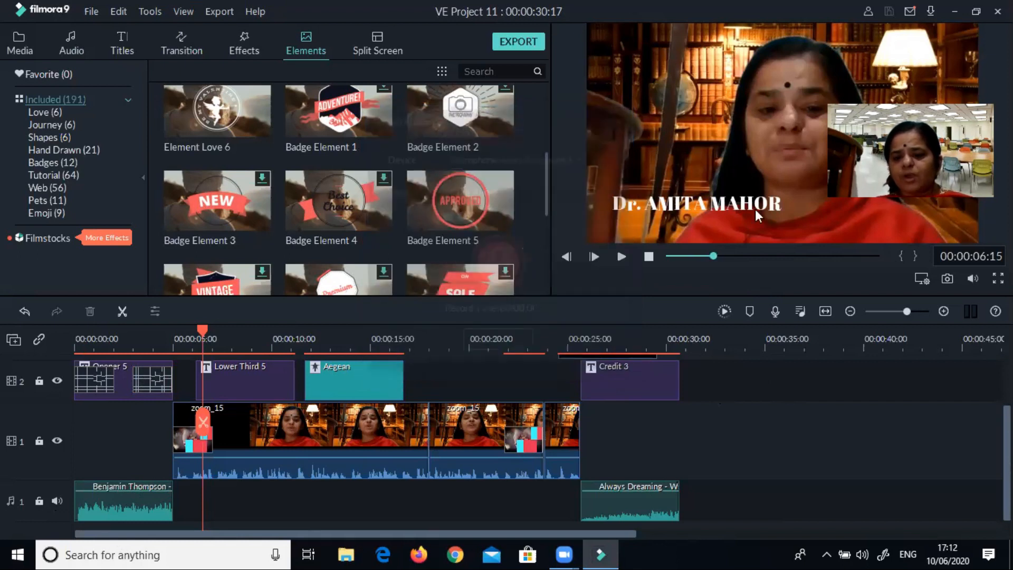
# In the Audio Mixer, raise the levels to about 8.39 dB for Video1, 0.73 dB for Video2, 5.62 dB for Video3 and 4.56 dB for Audio1.
pyautogui.click(800, 311)
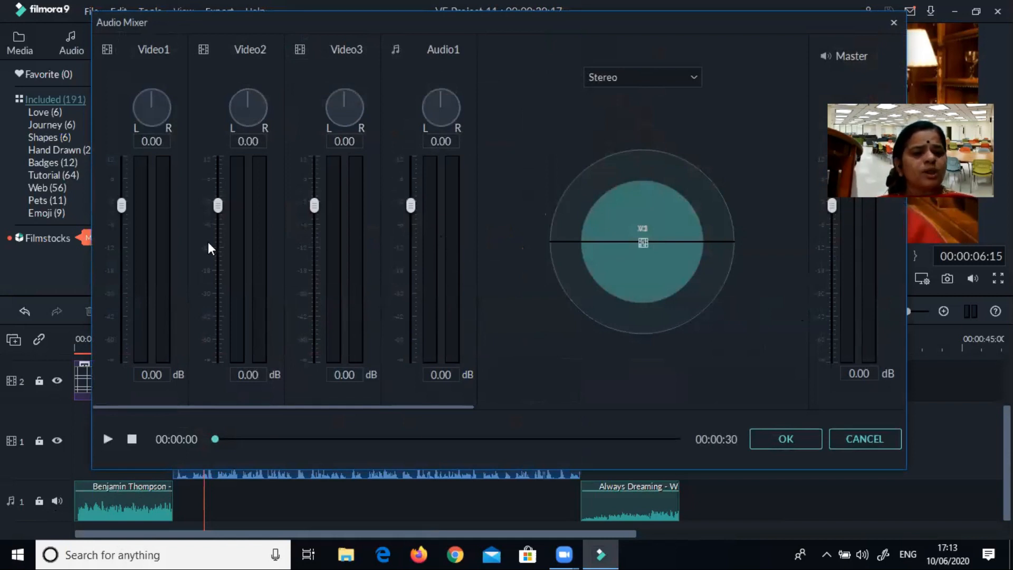
pyautogui.moveTo(120, 207)
pyautogui.mouseDown()
pyautogui.moveTo(120, 225)
pyautogui.moveTo(121, 163)
pyautogui.moveTo(125, 204)
pyautogui.mouseUp()
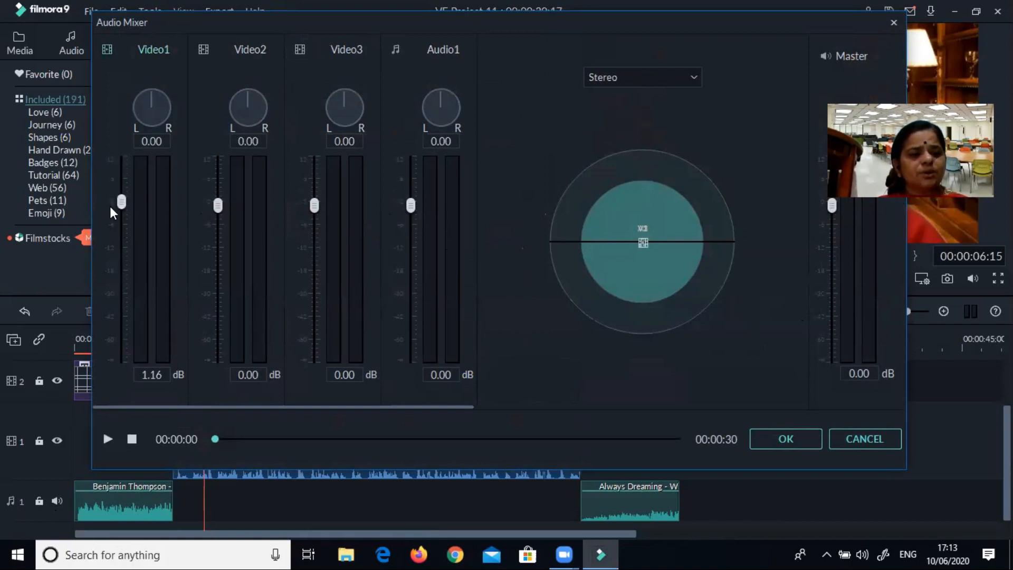
pyautogui.moveTo(122, 204); pyautogui.dragTo(121, 183)
pyautogui.moveTo(218, 210)
pyautogui.mouseDown()
pyautogui.moveTo(219, 173)
pyautogui.moveTo(221, 205)
pyautogui.mouseUp()
pyautogui.moveTo(315, 207); pyautogui.dragTo(315, 188)
pyautogui.moveTo(410, 206); pyautogui.dragTo(407, 192)
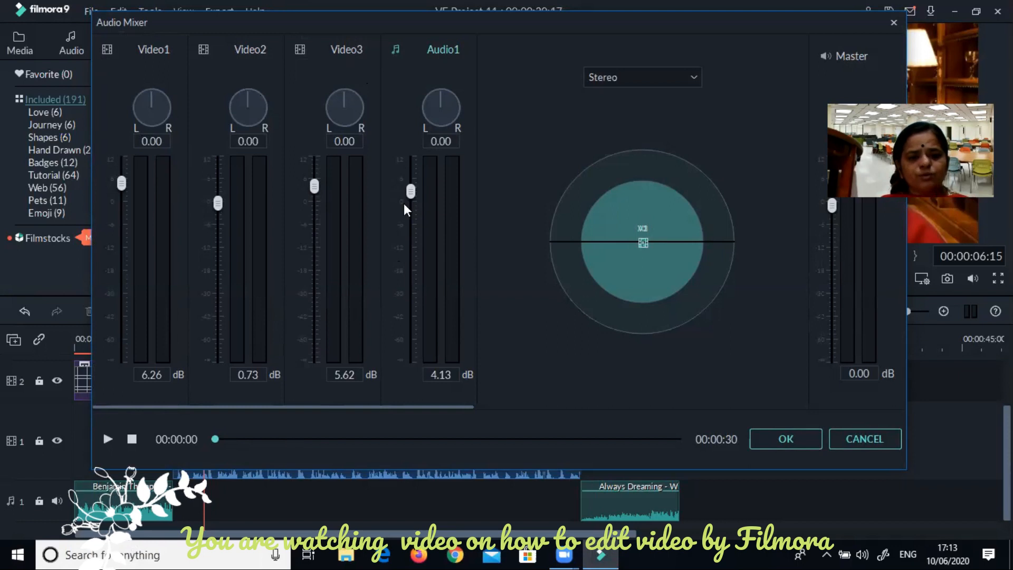
pyautogui.moveTo(411, 190)
pyautogui.mouseDown()
pyautogui.moveTo(429, 274)
pyautogui.moveTo(414, 192)
pyautogui.mouseUp()
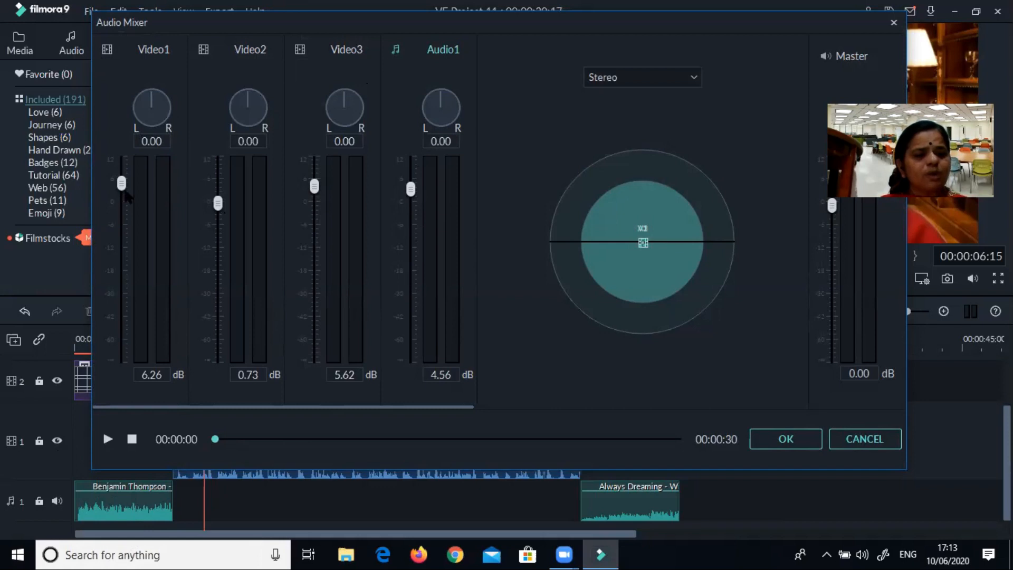
pyautogui.moveTo(120, 167)
pyautogui.mouseDown()
pyautogui.moveTo(127, 205)
pyautogui.moveTo(122, 172)
pyautogui.moveTo(131, 184)
pyautogui.mouseUp()
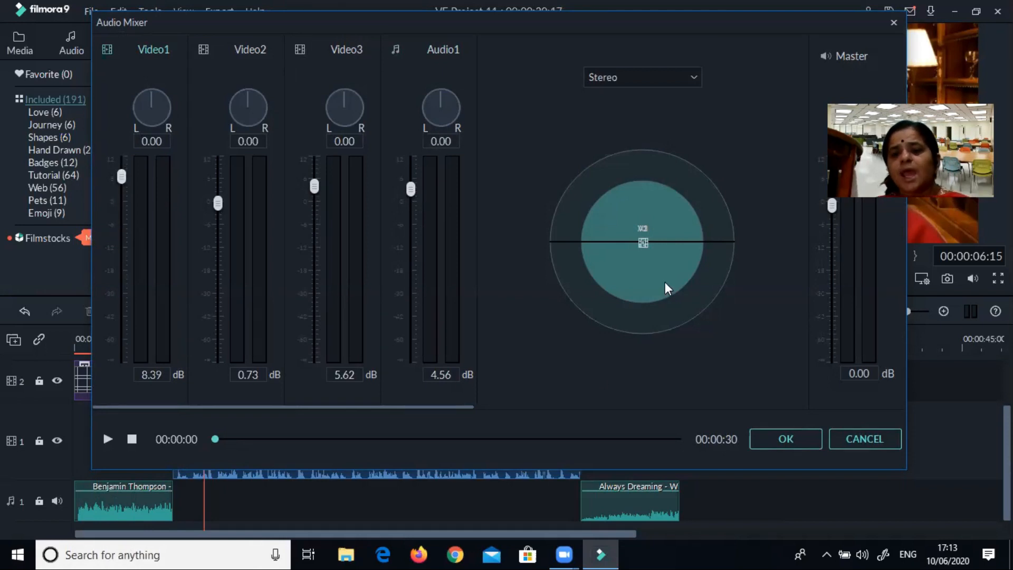
# Raise the Master level to about 3.07 dB and apply the audio mix.
pyautogui.moveTo(831, 205)
pyautogui.mouseDown()
pyautogui.moveTo(828, 187)
pyautogui.moveTo(826, 203)
pyautogui.mouseUp()
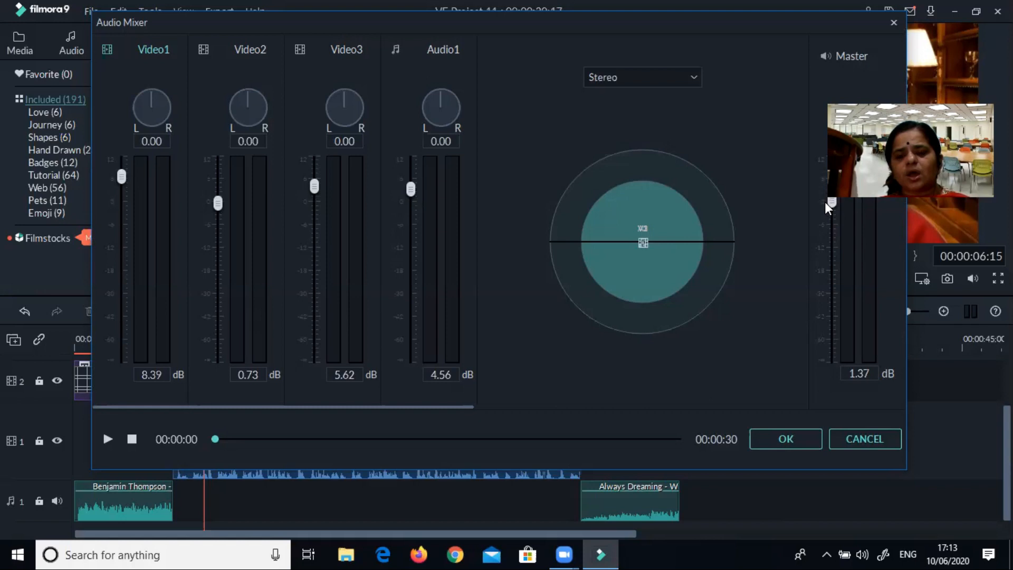
pyautogui.moveTo(832, 204)
pyautogui.mouseDown()
pyautogui.moveTo(831, 184)
pyautogui.moveTo(831, 237)
pyautogui.moveTo(828, 205)
pyautogui.mouseUp()
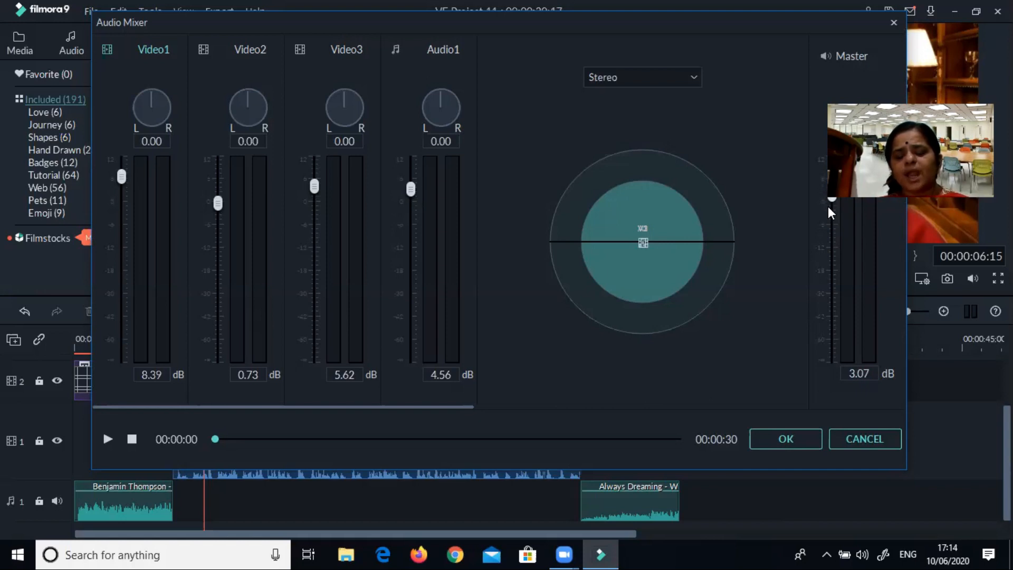
pyautogui.click(789, 439)
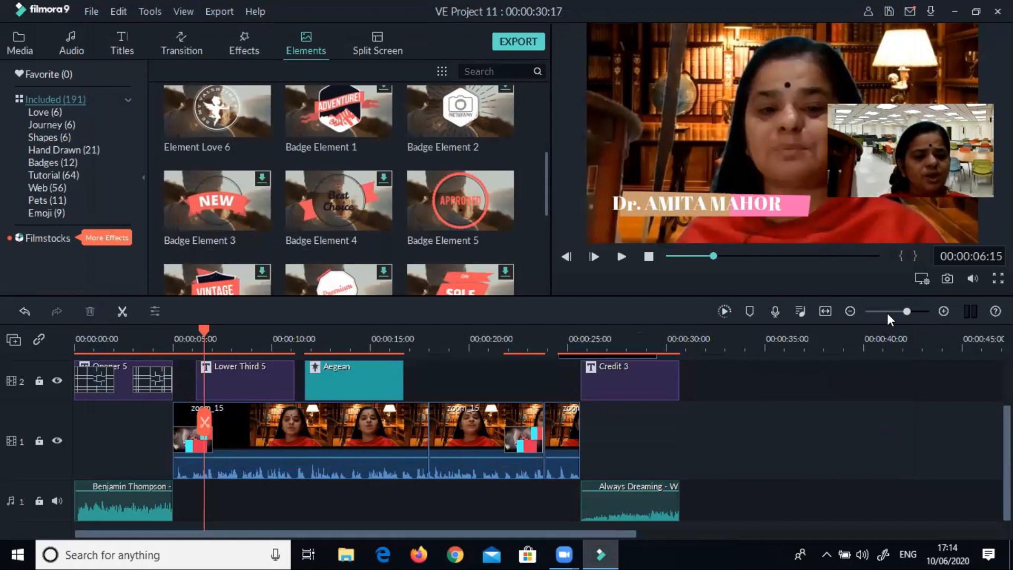
# Try the Custom crop ratio on the first zoom_15 clip and close Crop and Zoom without applying it.
pyautogui.click(277, 423)
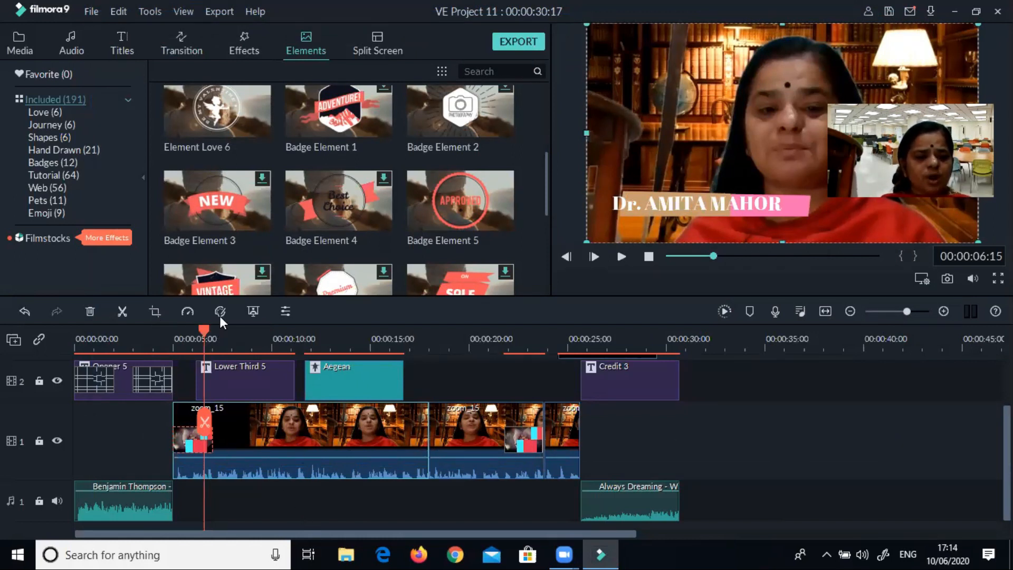
pyautogui.click(156, 317)
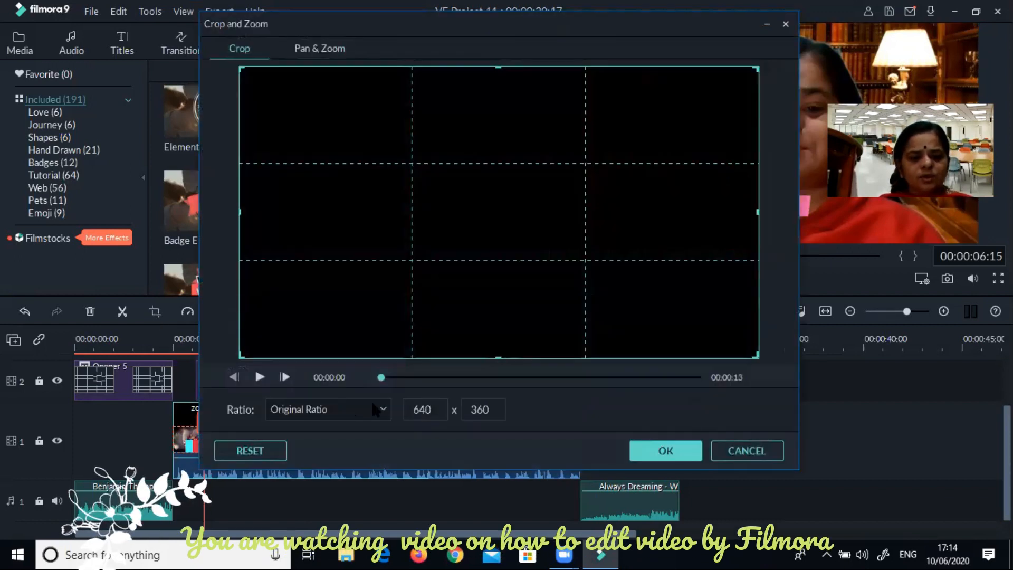
pyautogui.click(339, 403)
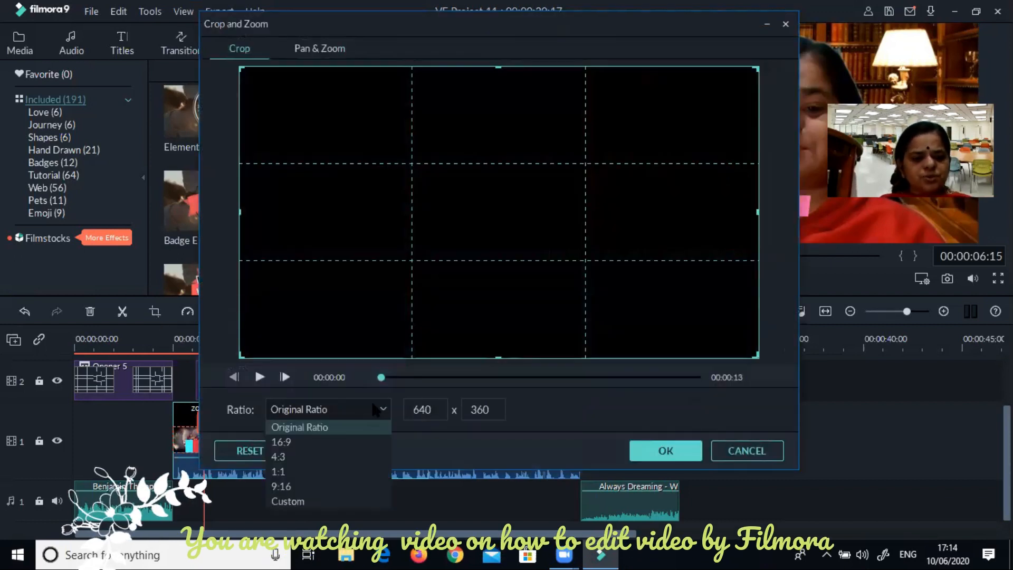
pyautogui.click(353, 500)
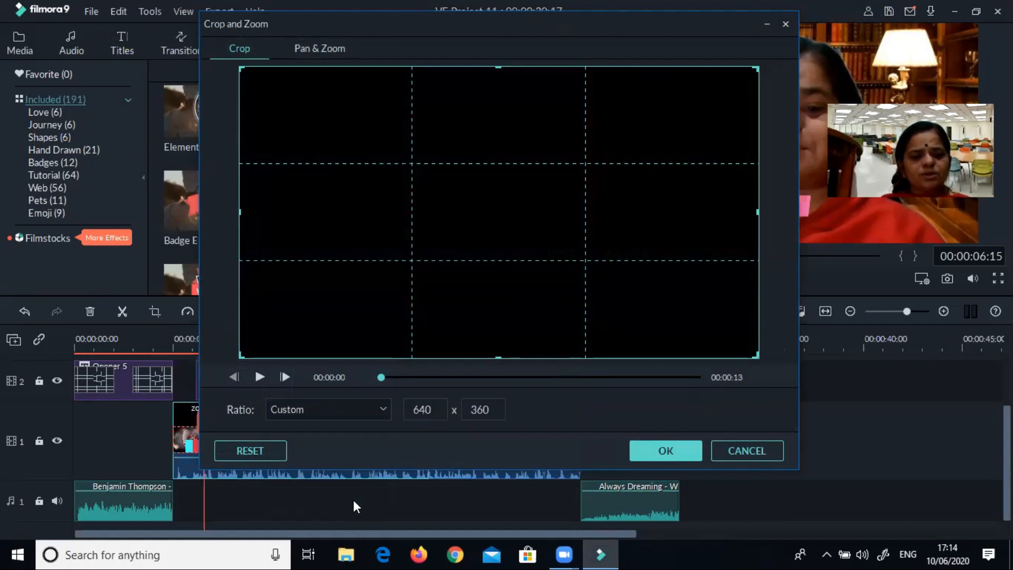
pyautogui.click(784, 24)
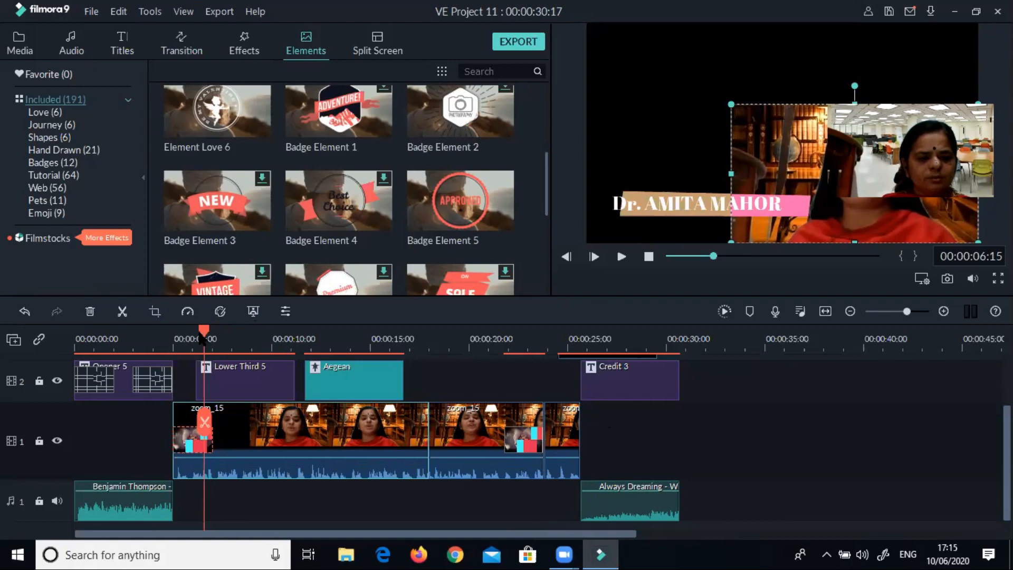
# Replay the edited video from within the opener and pause it during the closing credits at 00:00:30:03.
pyautogui.moveTo(202, 338); pyautogui.dragTo(132, 334)
pyautogui.click(622, 256)
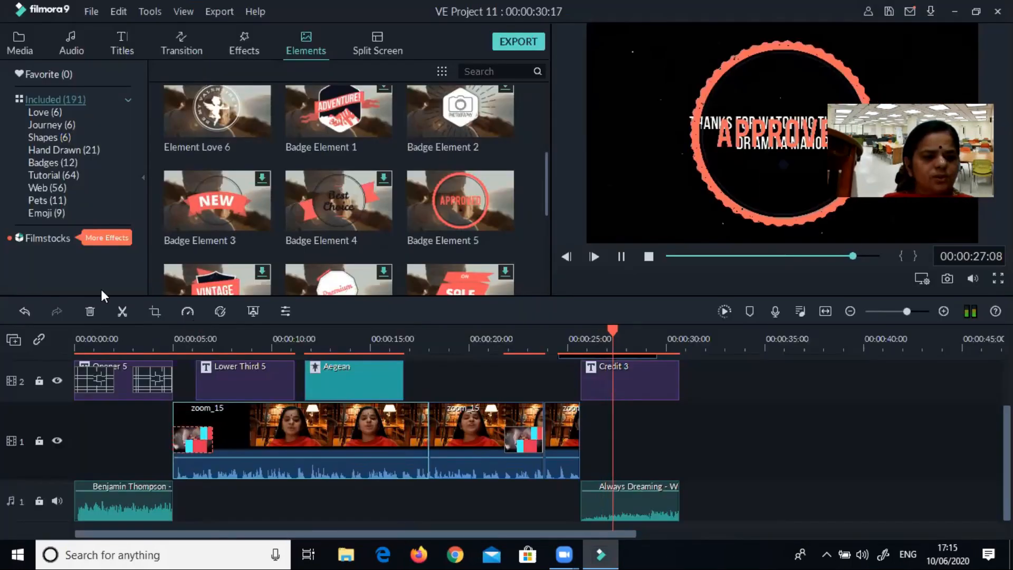
pyautogui.click(622, 258)
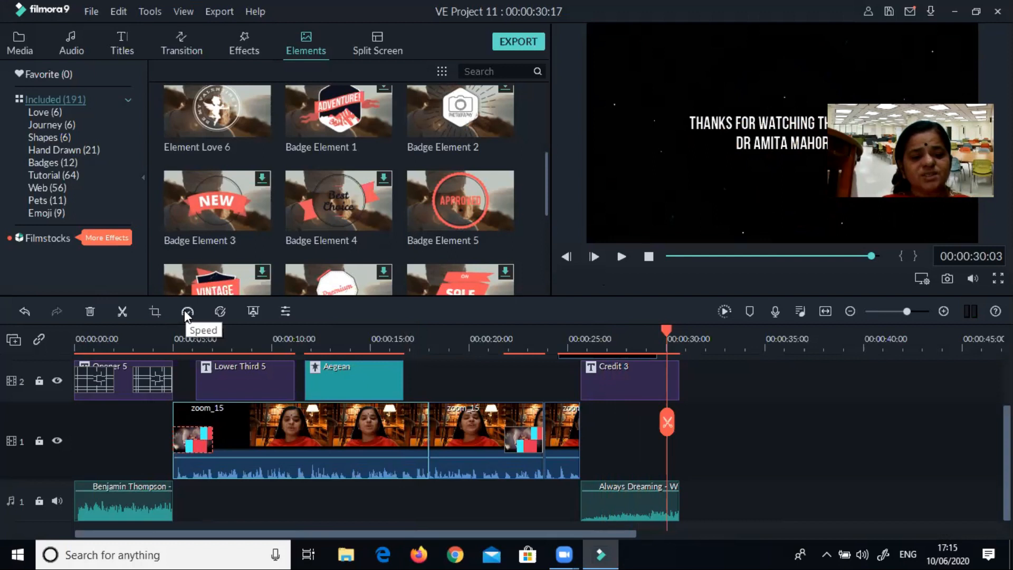
# View the Advanced Color Correction settings for the first zoom_15 clip and close them without changes.
pyautogui.click(223, 311)
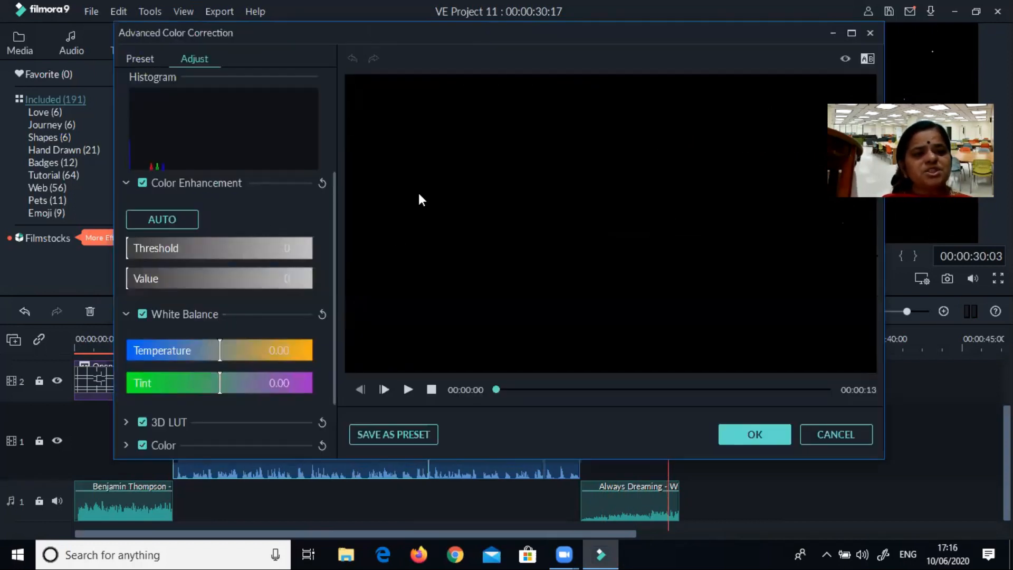
pyautogui.click(870, 33)
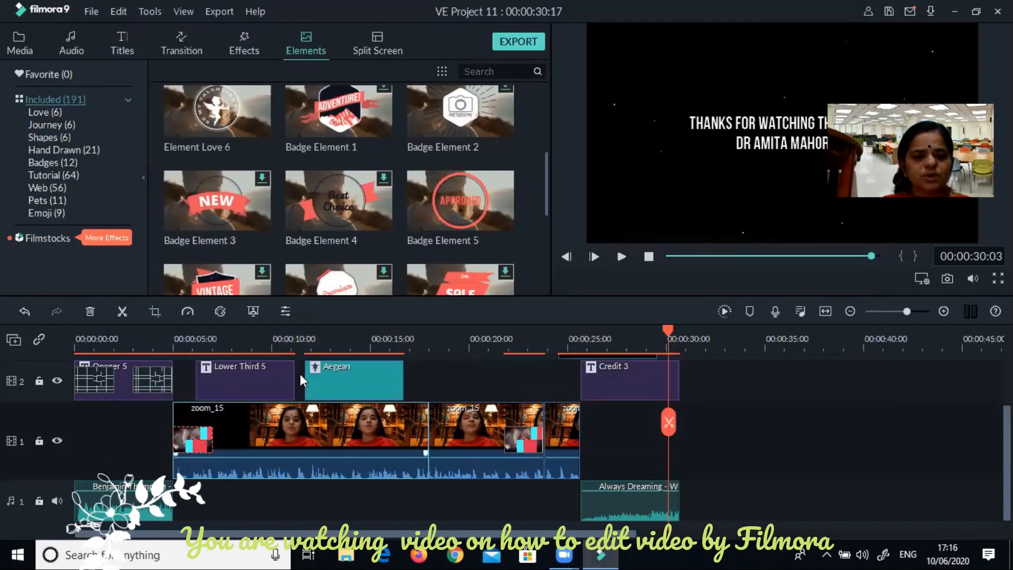